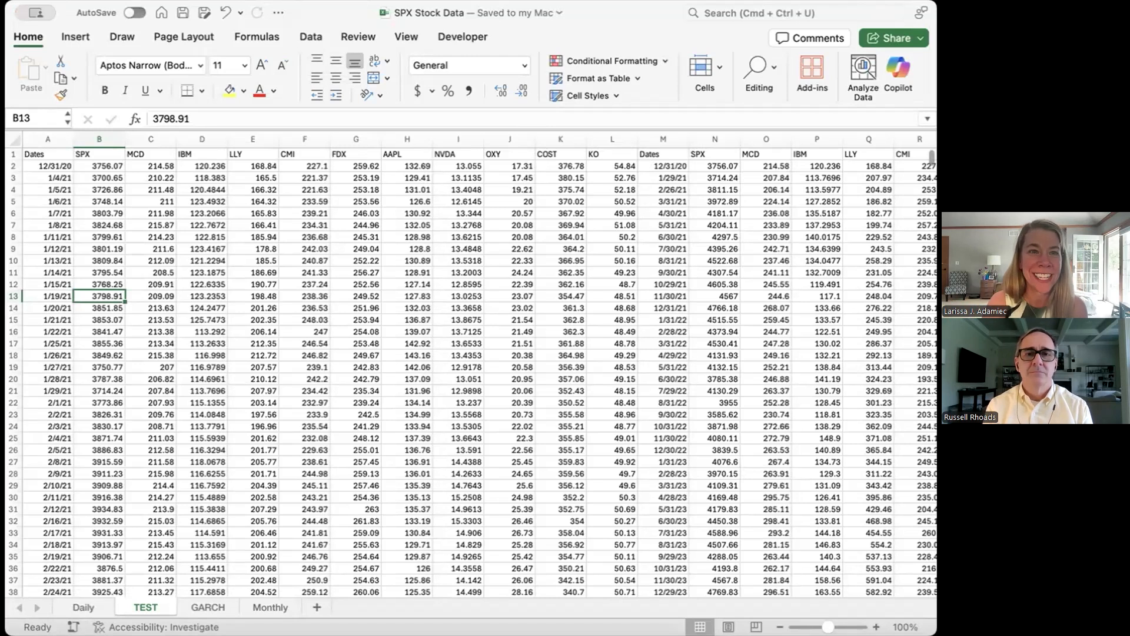
# Step: Insert a blank column between the monthly Dates and SPX columns, at column N
pyautogui.click(78, 303)
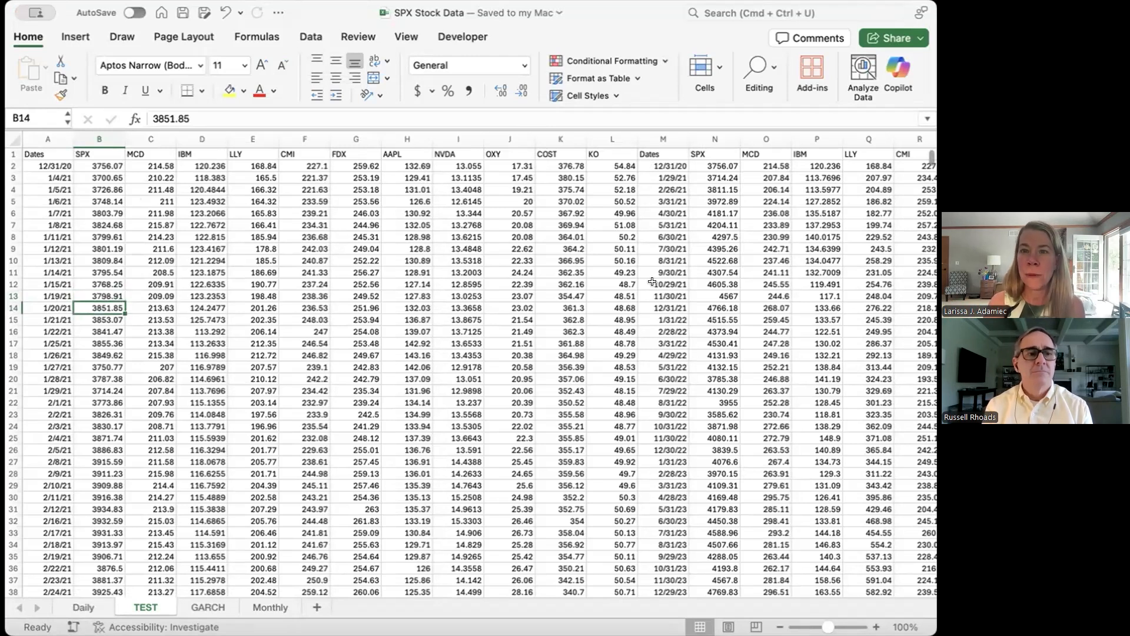
pyautogui.click(699, 136)
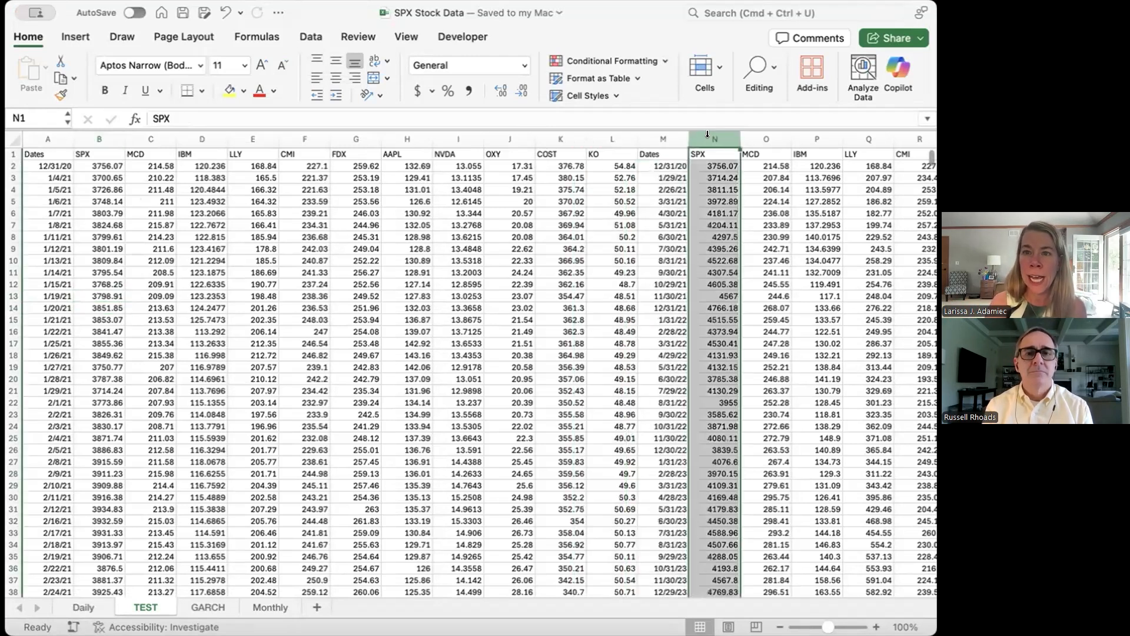
pyautogui.rightClick(699, 136)
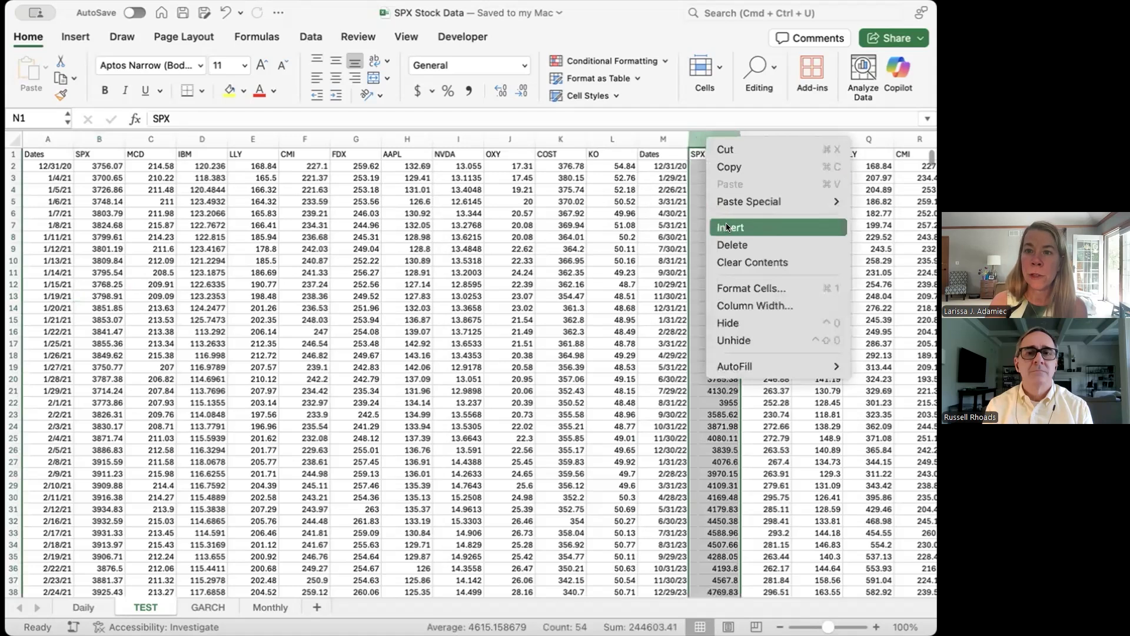
pyautogui.click(726, 223)
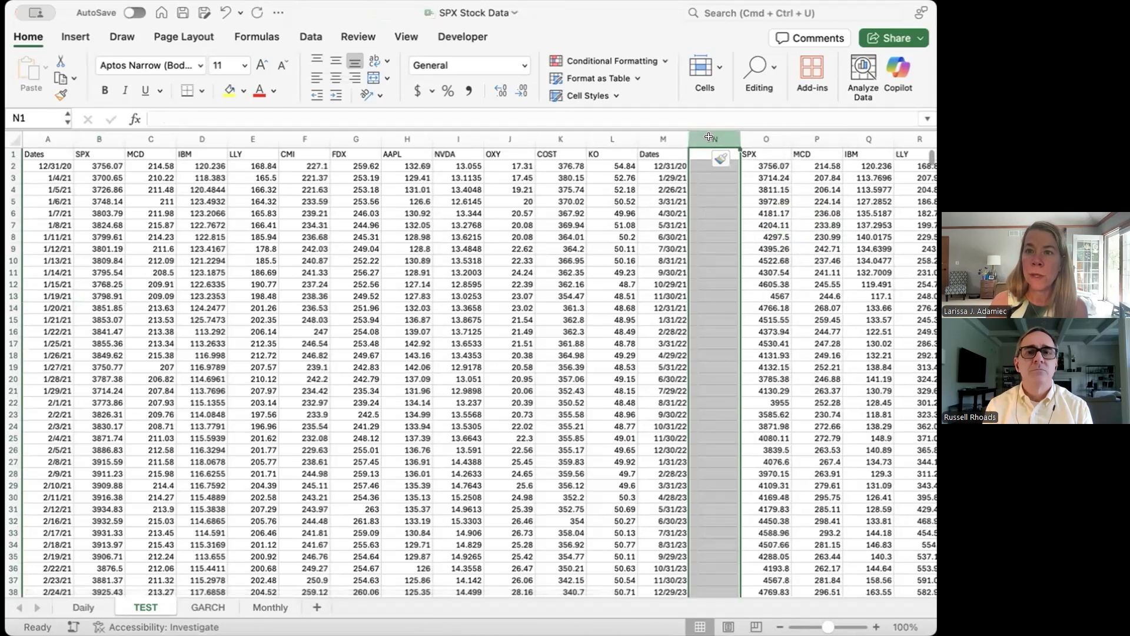
pyautogui.click(725, 306)
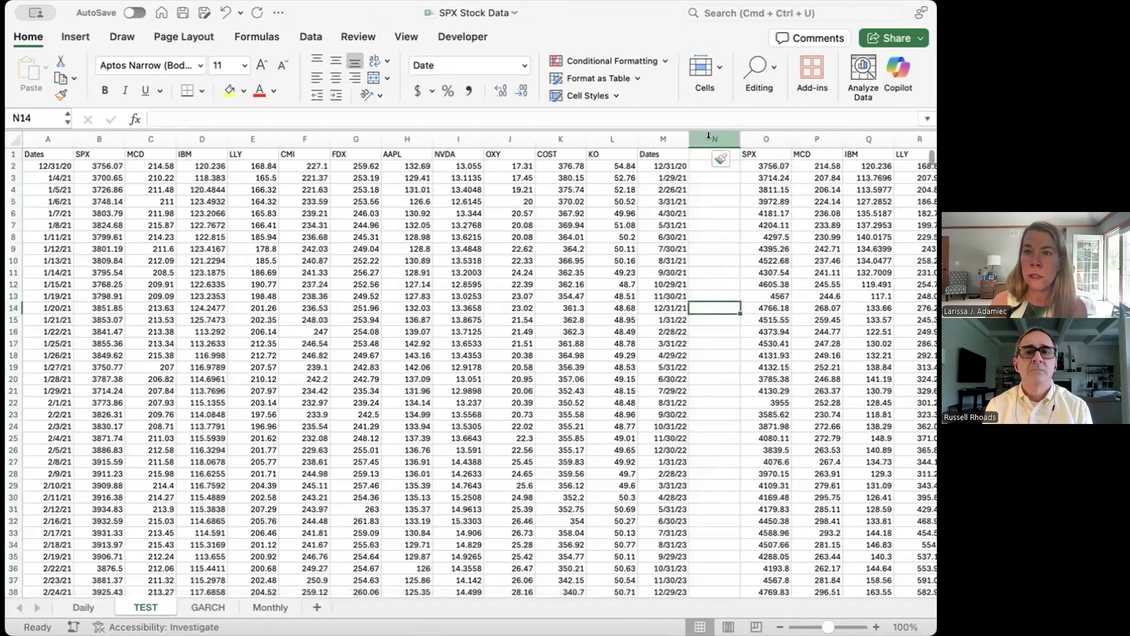
# Step: Insert six blank columns ahead of the NVDA column, spanning columns I through N
pyautogui.moveTo(708, 134); pyautogui.dragTo(456, 137)
pyautogui.rightClick(457, 136)
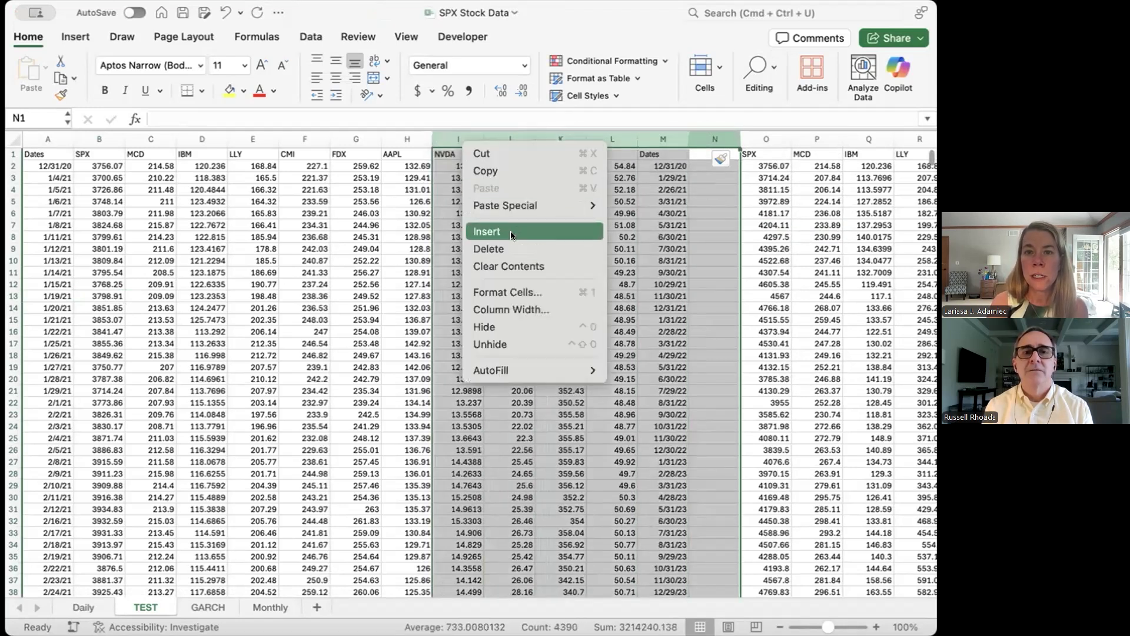
pyautogui.click(510, 231)
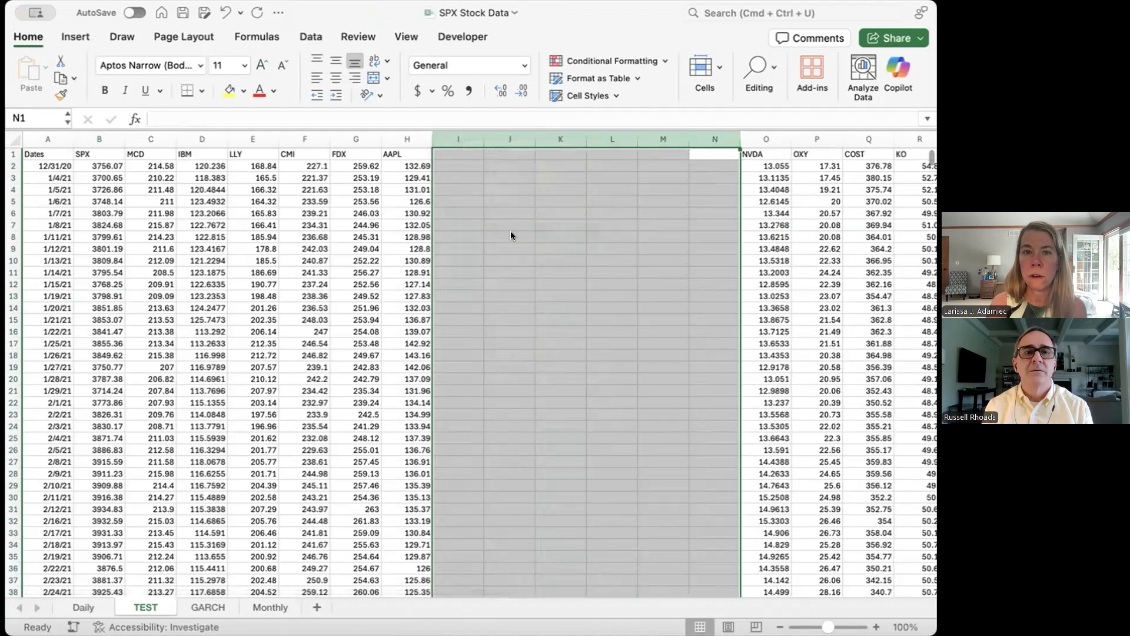
# Step: Move the daily NVDA, OXY, COST and KO columns from O:R to directly after AAPL, starting at I1
pyautogui.hscroll(3, 851, 161)
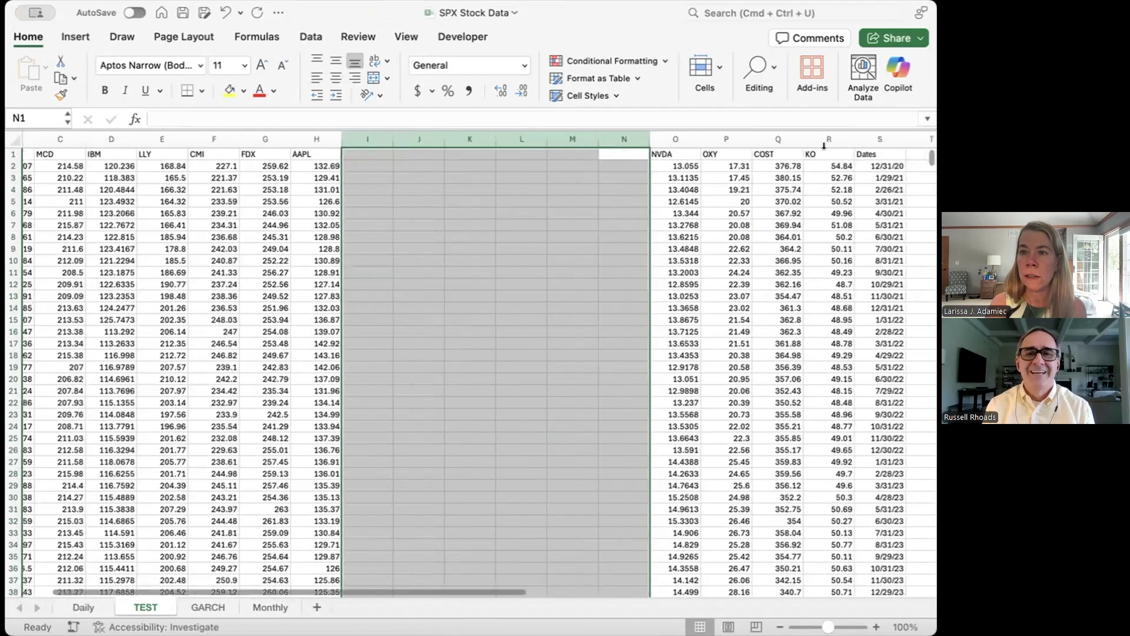
pyautogui.moveTo(831, 133); pyautogui.dragTo(662, 118)
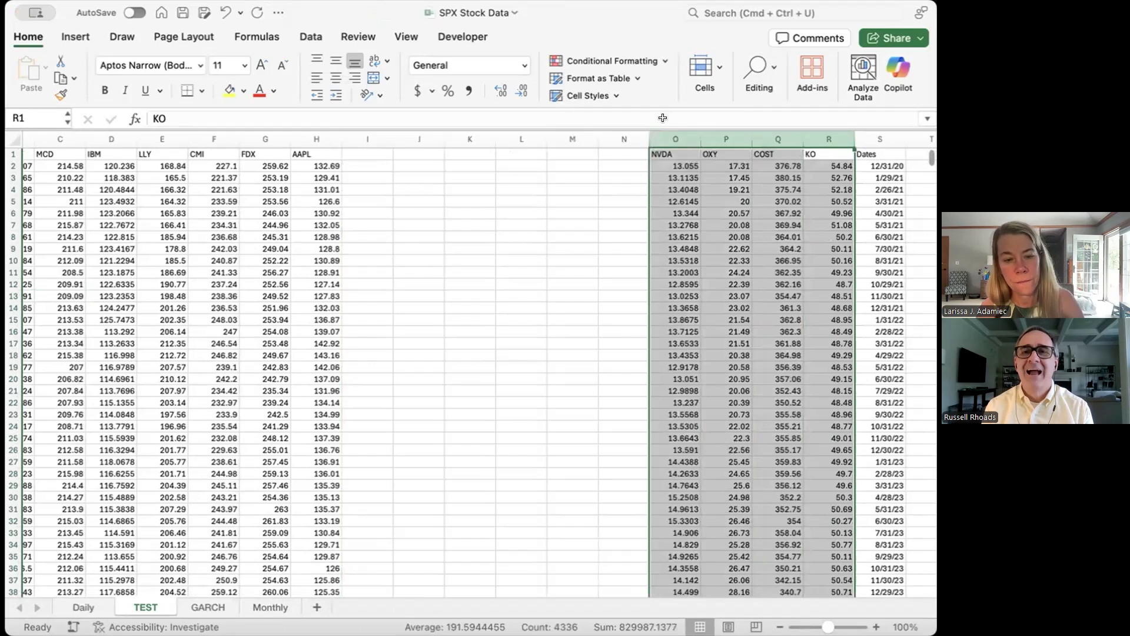
pyautogui.press('super+c')
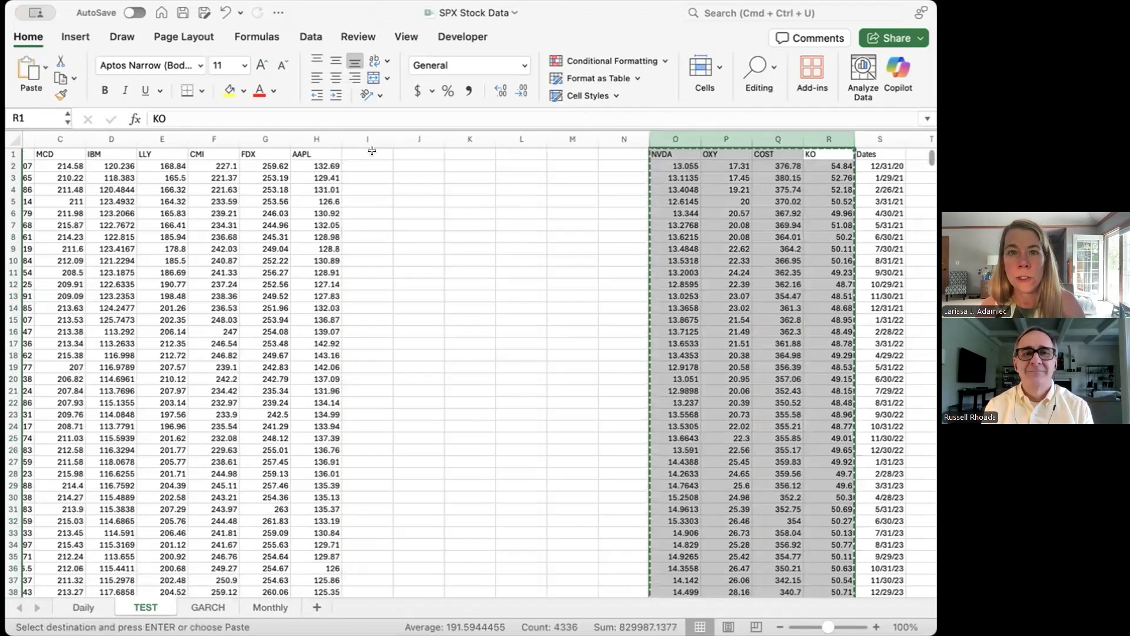
pyautogui.click(372, 153)
pyautogui.press('Return')
# Step: Move the monthly Dates column from column S into the blank column T beside the monthly SPX prices
pyautogui.hscroll(4, 731, 221)
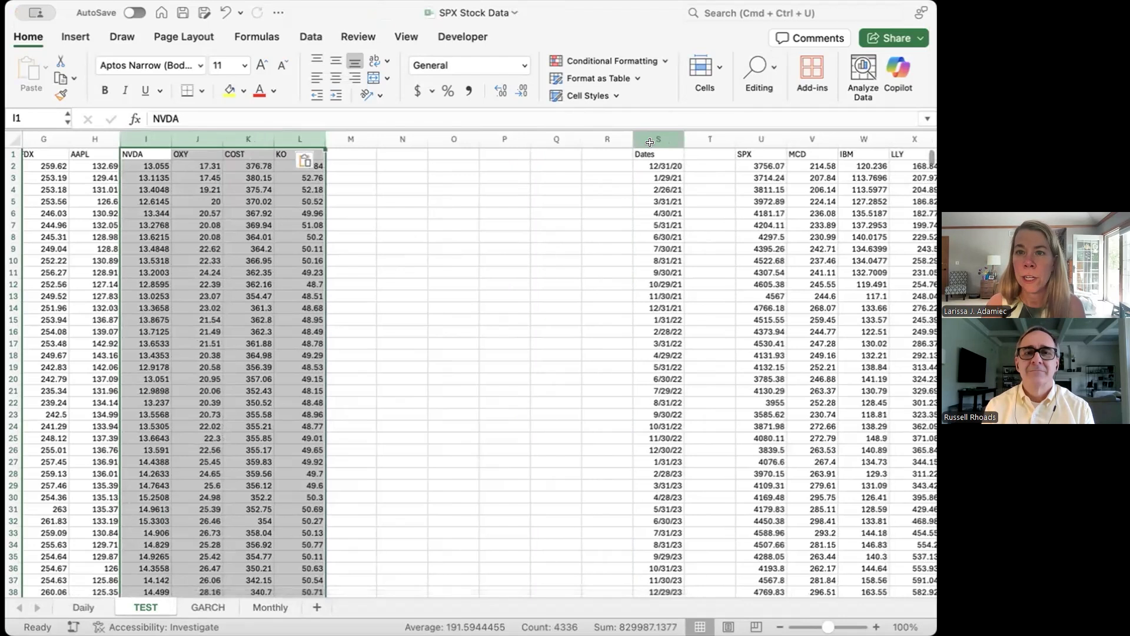
pyautogui.click(651, 133)
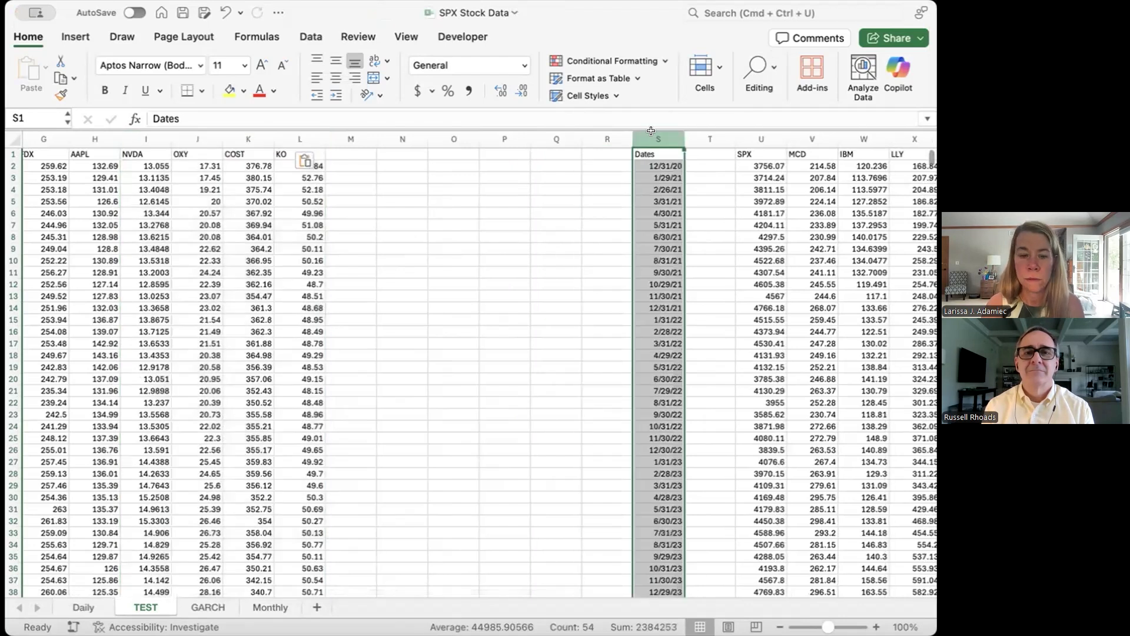
pyautogui.moveTo(651, 130); pyautogui.dragTo(710, 159)
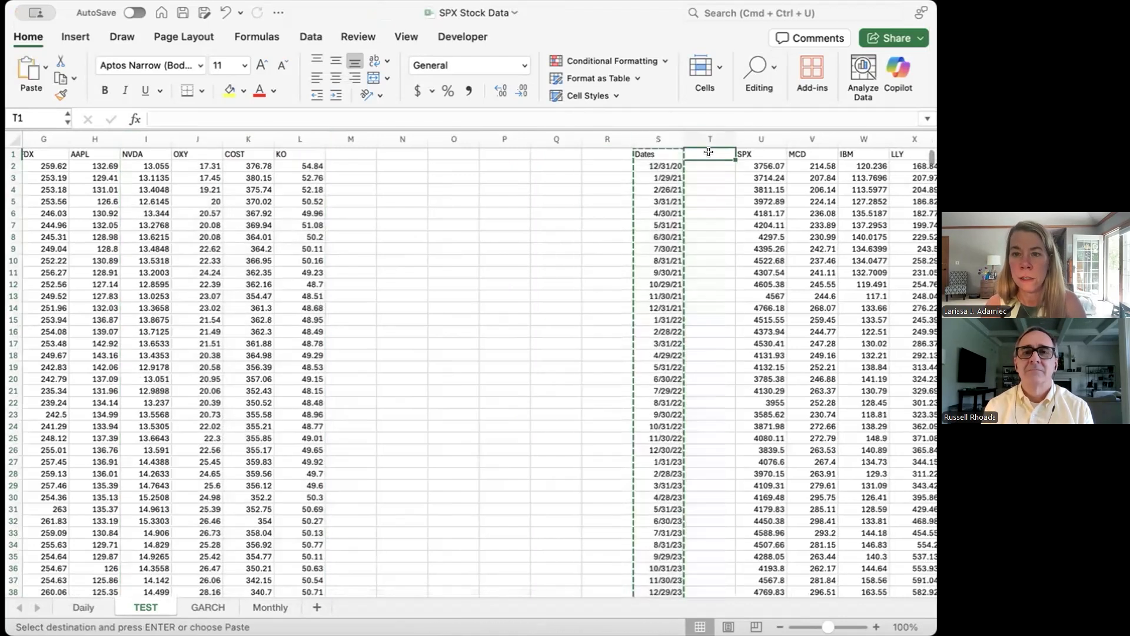
pyautogui.hscroll(-6, 393, 303)
pyautogui.scroll(-1, 393, 303)
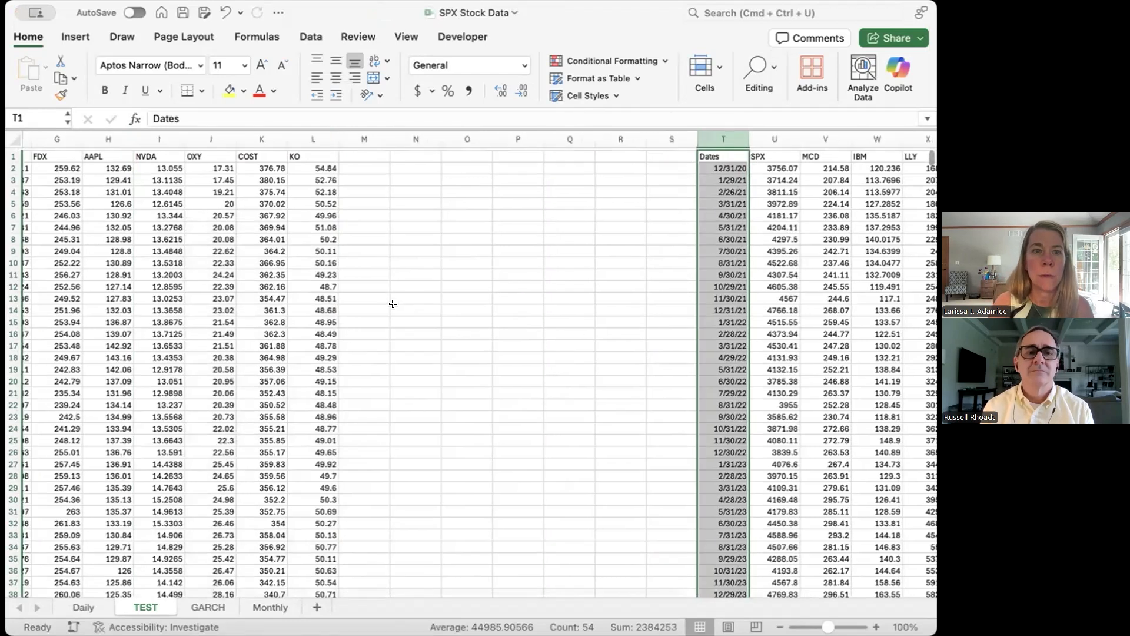
# Step: Insert two blank rows above the header row of the sheet
pyautogui.scroll(2, 266, 254)
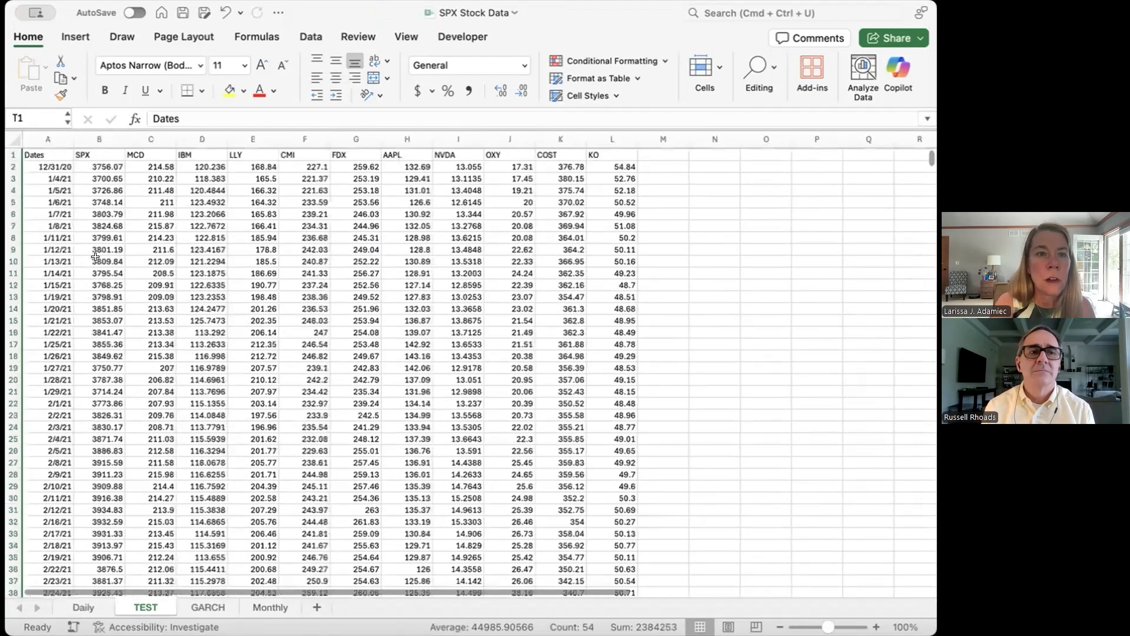
pyautogui.click(12, 153)
pyautogui.rightClick(12, 153)
pyautogui.click(32, 244)
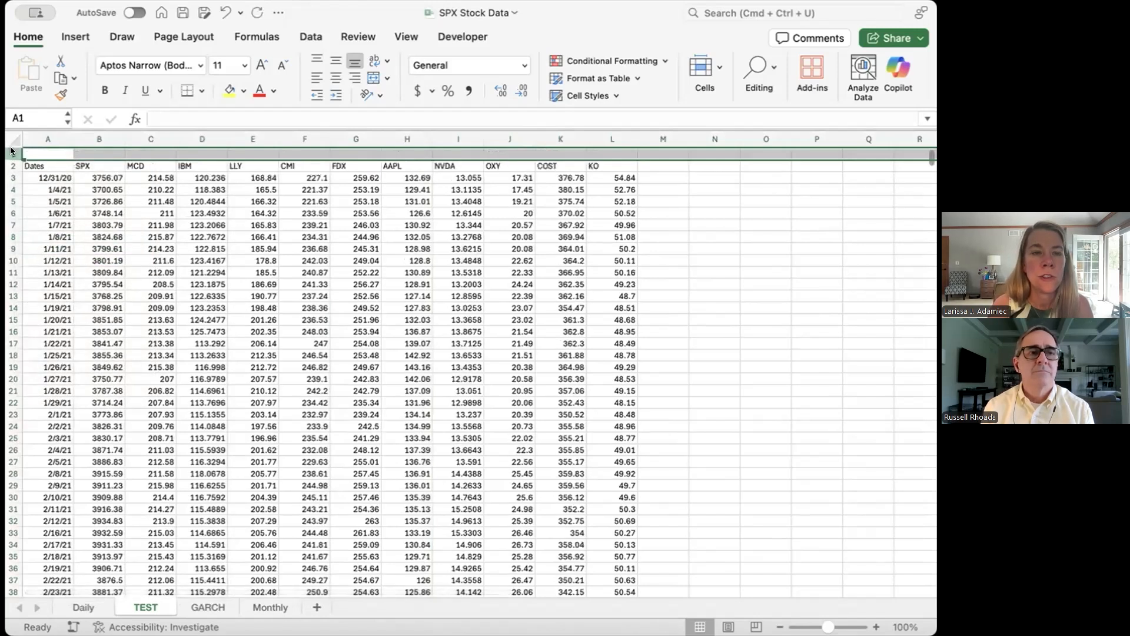
pyautogui.rightClick(12, 151)
pyautogui.click(45, 244)
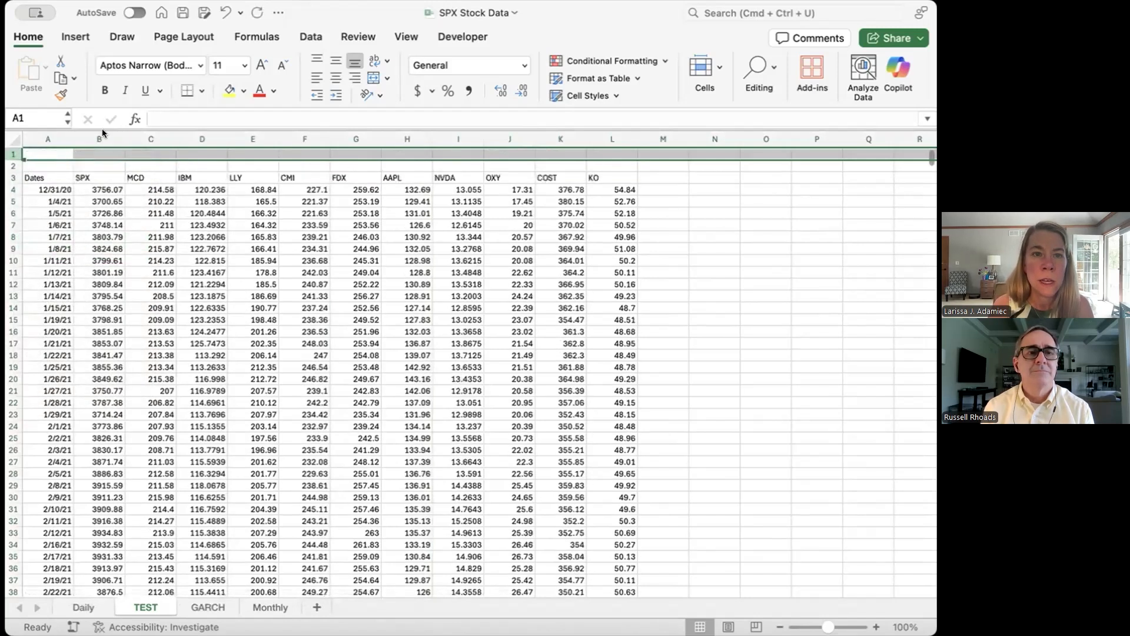
# Step: Autofit the widths of the daily price columns B through L to their contents
pyautogui.moveTo(103, 139); pyautogui.dragTo(630, 115)
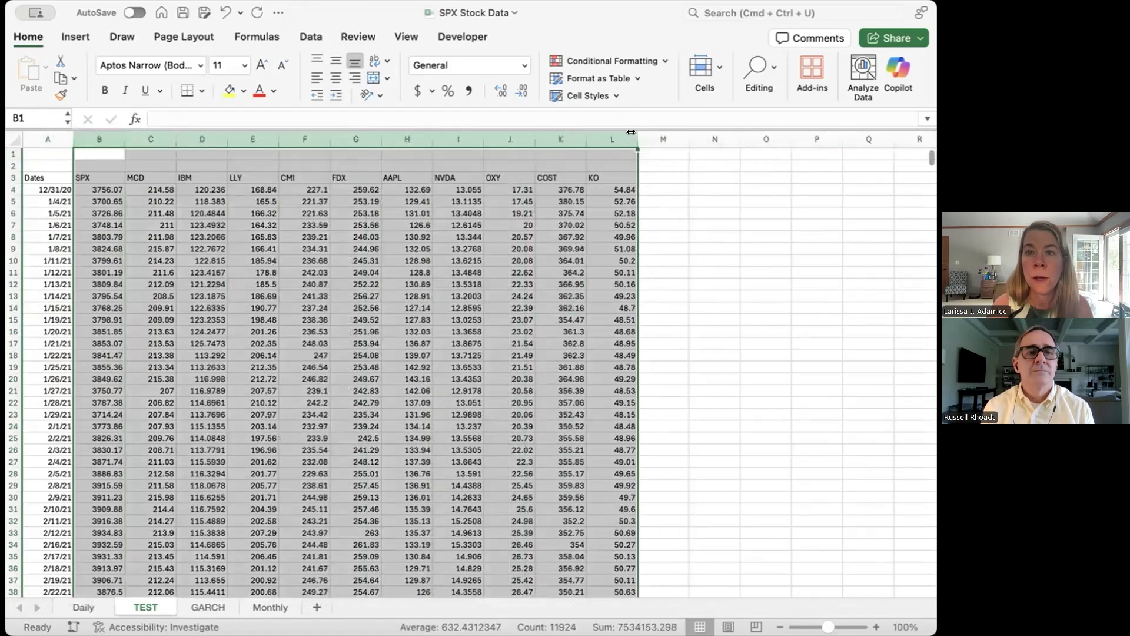
pyautogui.doubleClick(638, 138)
pyautogui.click(288, 272)
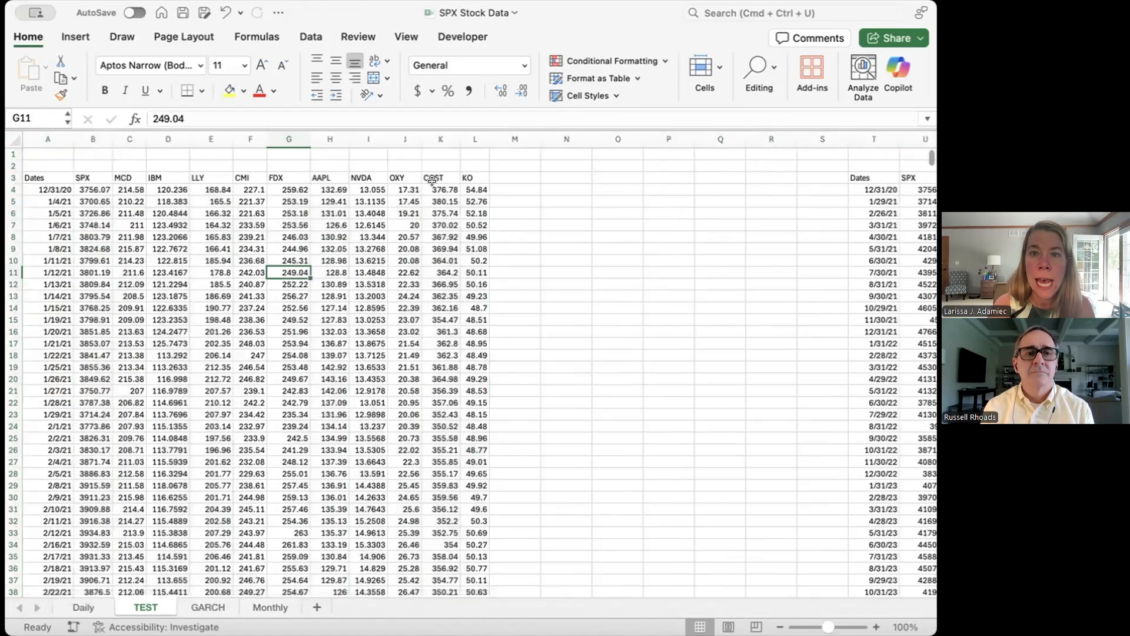
# Step: Merge and center B2:L2 above the daily ticker headers and enter the title "DAILY PRICE DATA RAW"
pyautogui.click(470, 162)
pyautogui.moveTo(380, 160); pyautogui.dragTo(88, 166)
pyautogui.click(375, 72)
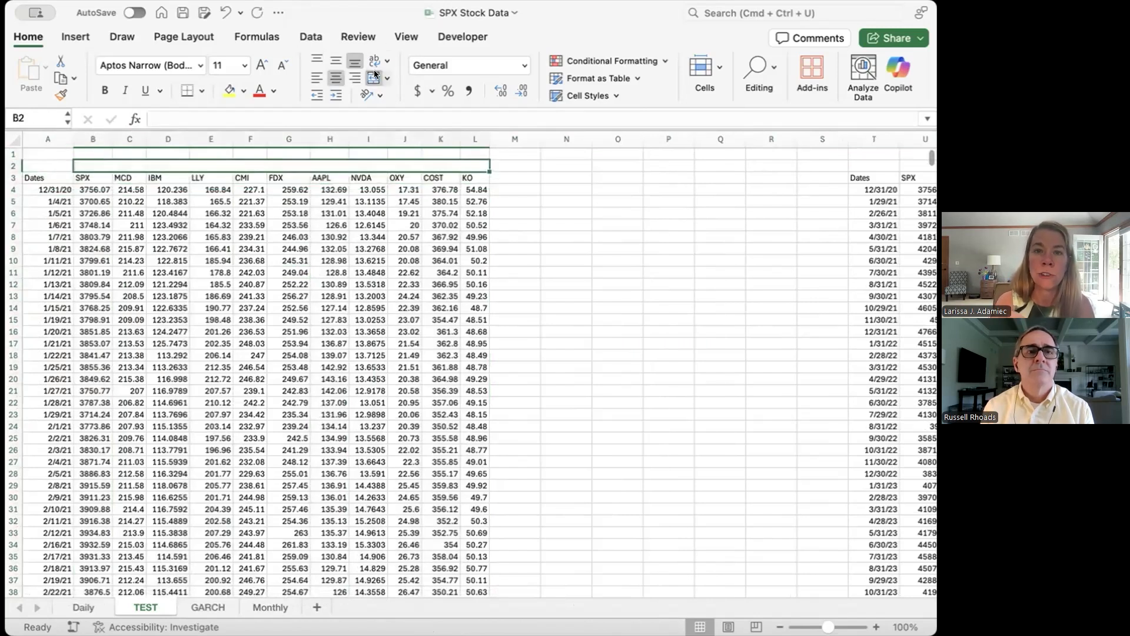
pyautogui.write('DAI')
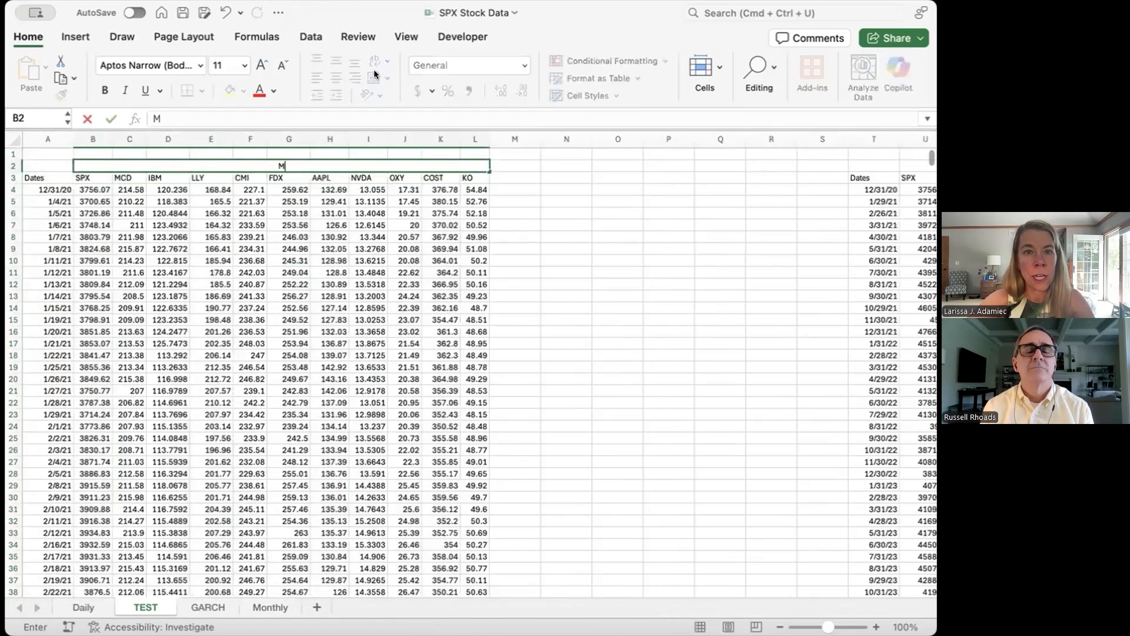
pyautogui.write('LY')
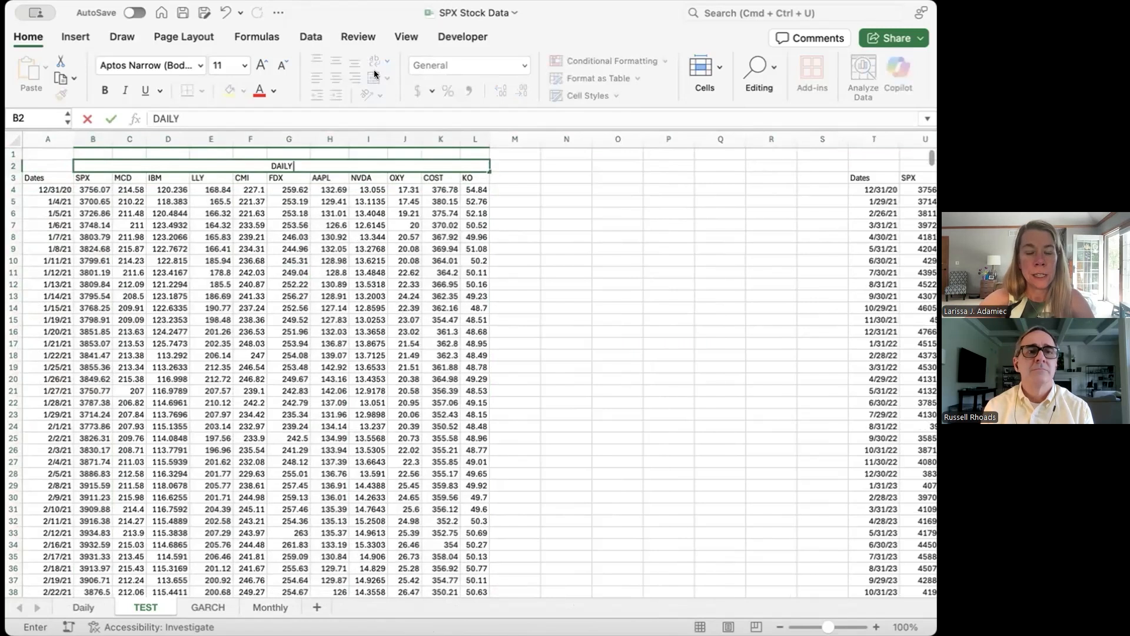
pyautogui.write(' PRICE')
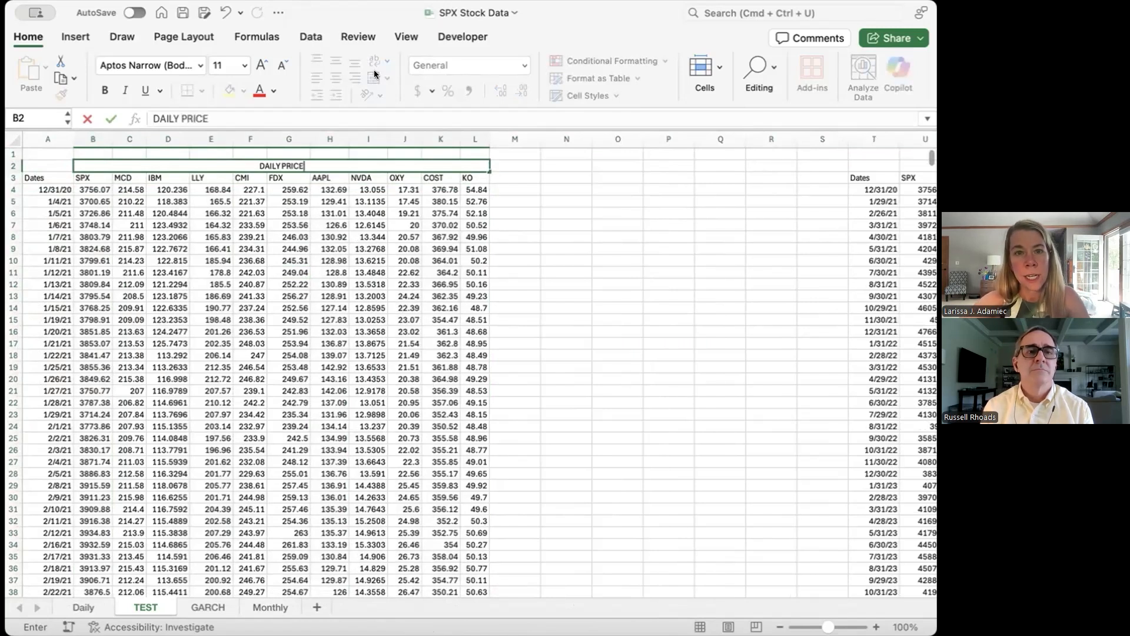
pyautogui.write(' DATA')
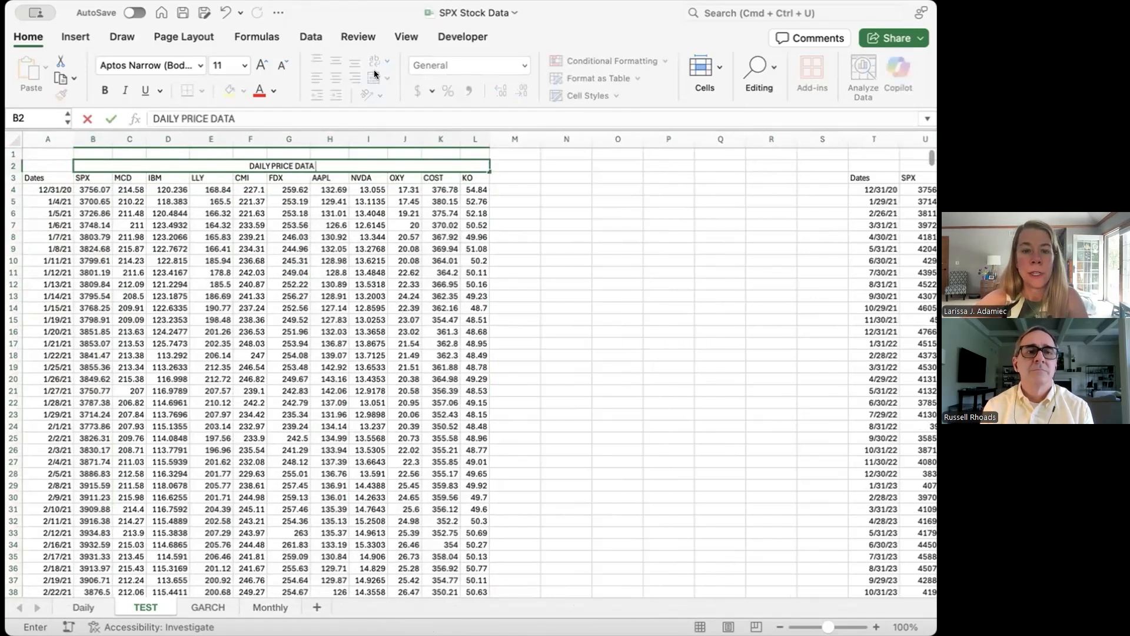
pyautogui.write(' RAW')
pyautogui.press('Return')
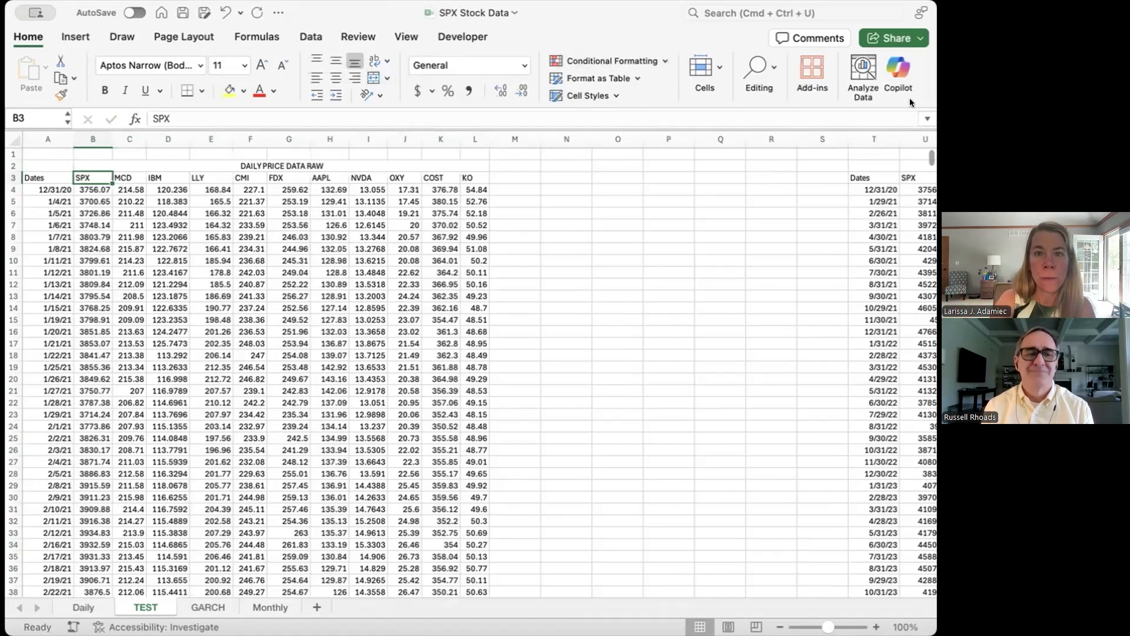
# Step: Try to copy the ticker headers from B3:L3 to the cells starting at M3
pyautogui.moveTo(84, 175); pyautogui.dragTo(475, 177)
pyautogui.press('super+c')
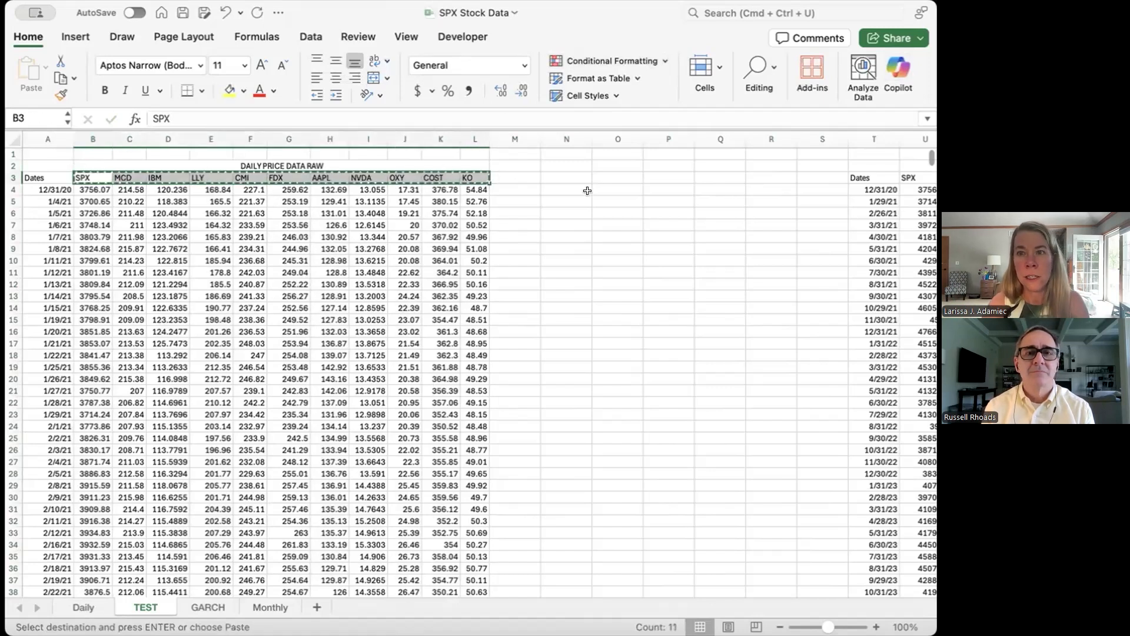
pyautogui.click(514, 177)
pyautogui.press('super+v')
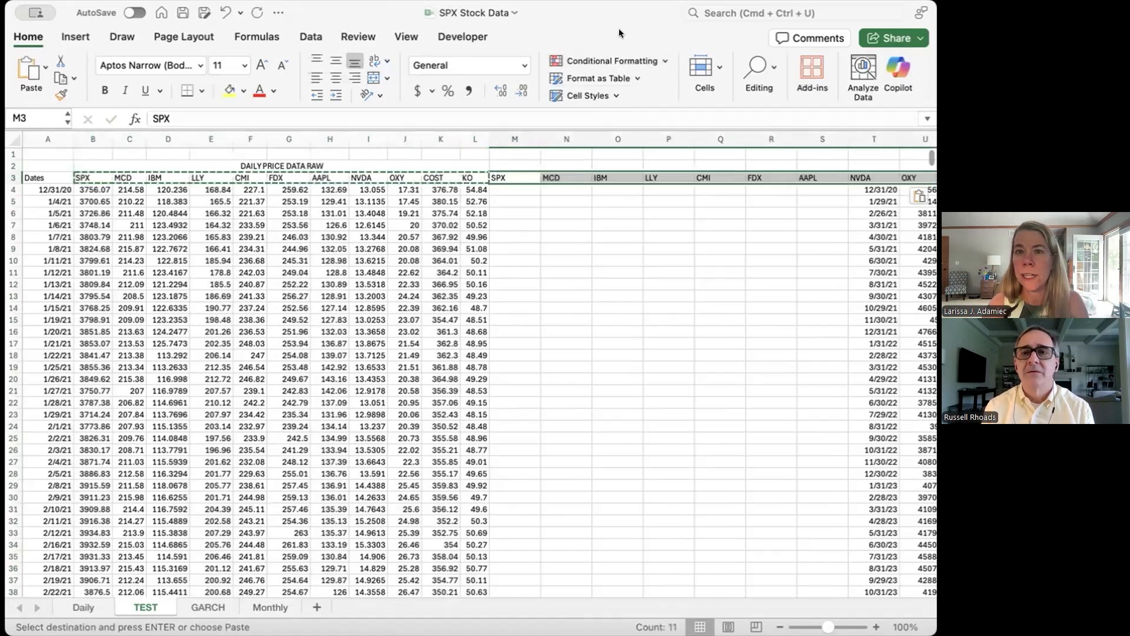
pyautogui.click(225, 11)
pyautogui.click(668, 260)
pyautogui.moveTo(657, 127); pyautogui.dragTo(563, 130)
pyautogui.rightClick(563, 130)
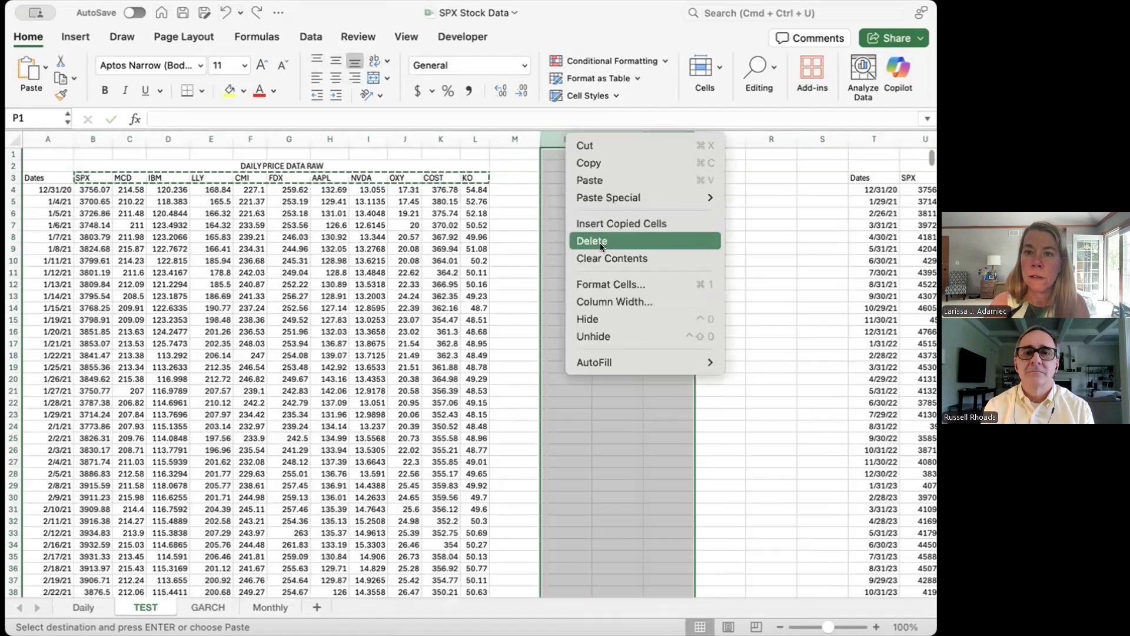
pyautogui.click(514, 253)
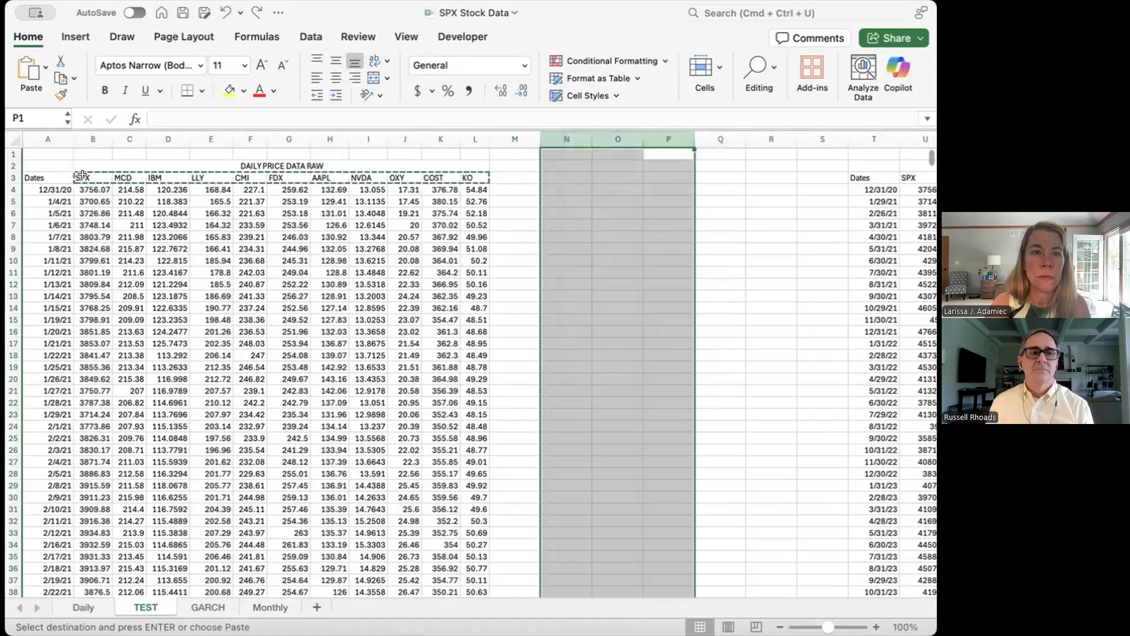
pyautogui.click(86, 173)
pyautogui.press('Escape')
# Step: Insert six more blank columns between the daily and monthly data, at columns N through S
pyautogui.click(720, 259)
pyautogui.moveTo(808, 134); pyautogui.dragTo(566, 139)
pyautogui.rightClick(676, 186)
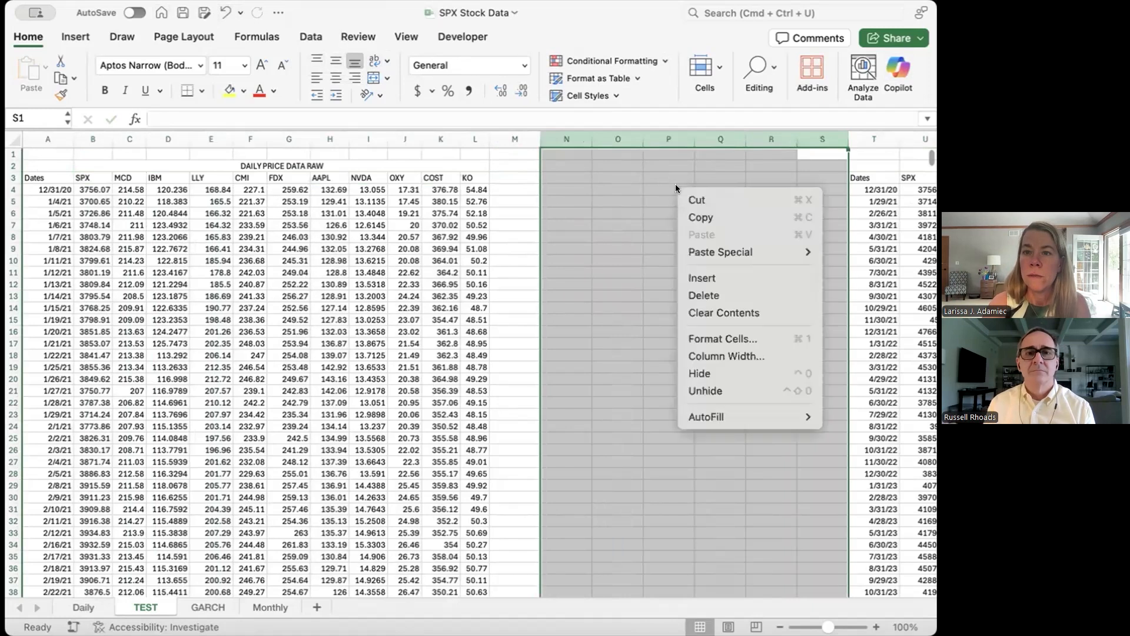
pyautogui.click(700, 277)
pyautogui.click(441, 331)
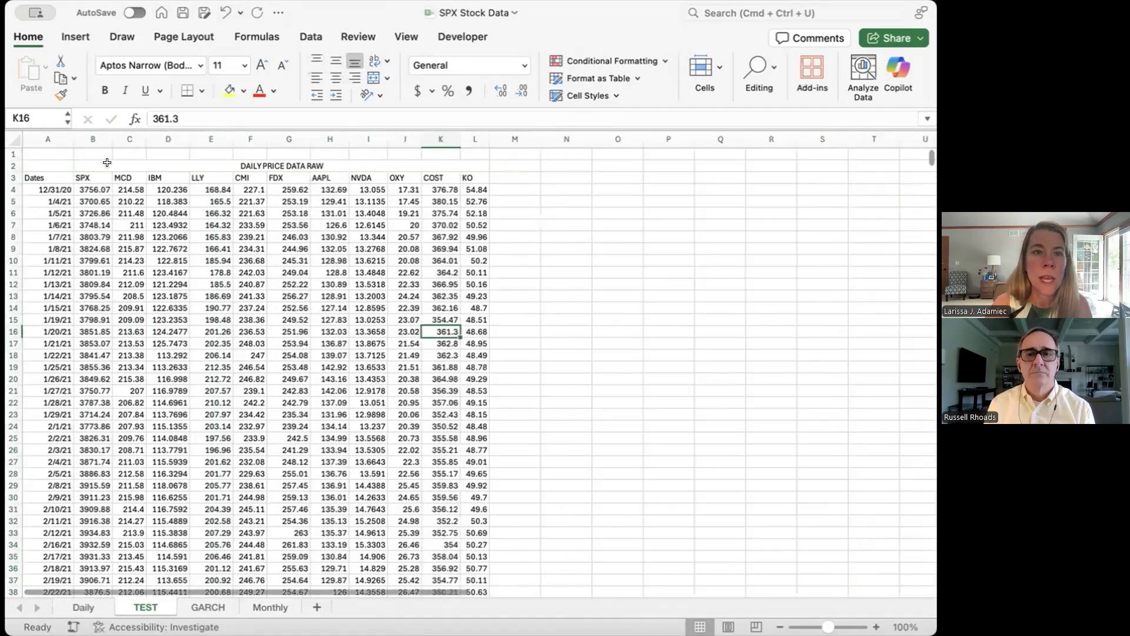
# Step: Copy the ticker headers SPX through KO from B3:L3 to the cells starting at M3
pyautogui.moveTo(82, 178); pyautogui.dragTo(464, 169)
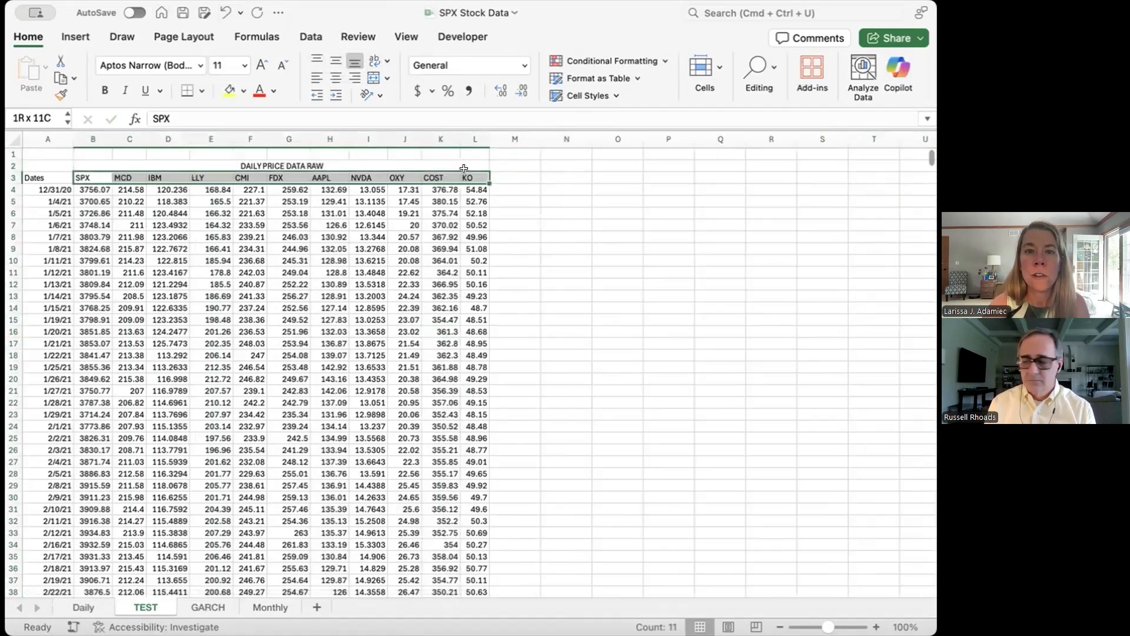
pyautogui.press('super+c')
pyautogui.click(522, 175)
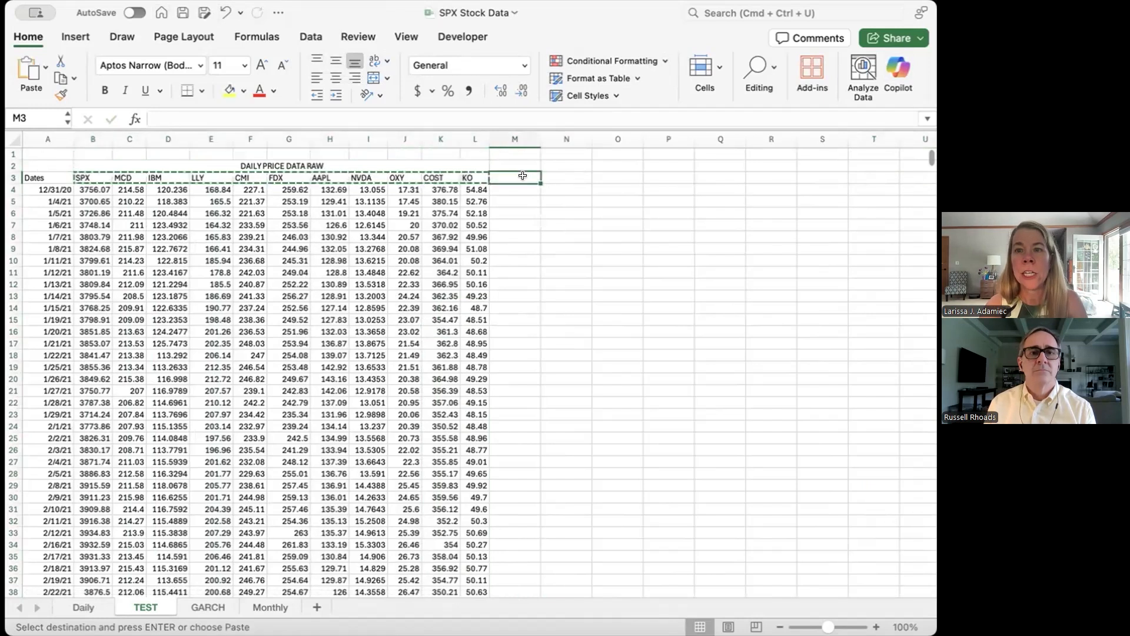
pyautogui.press('super+v')
# Step: Autofit the widths of columns M through W around the copied ticker headers
pyautogui.hscroll(5, 686, 259)
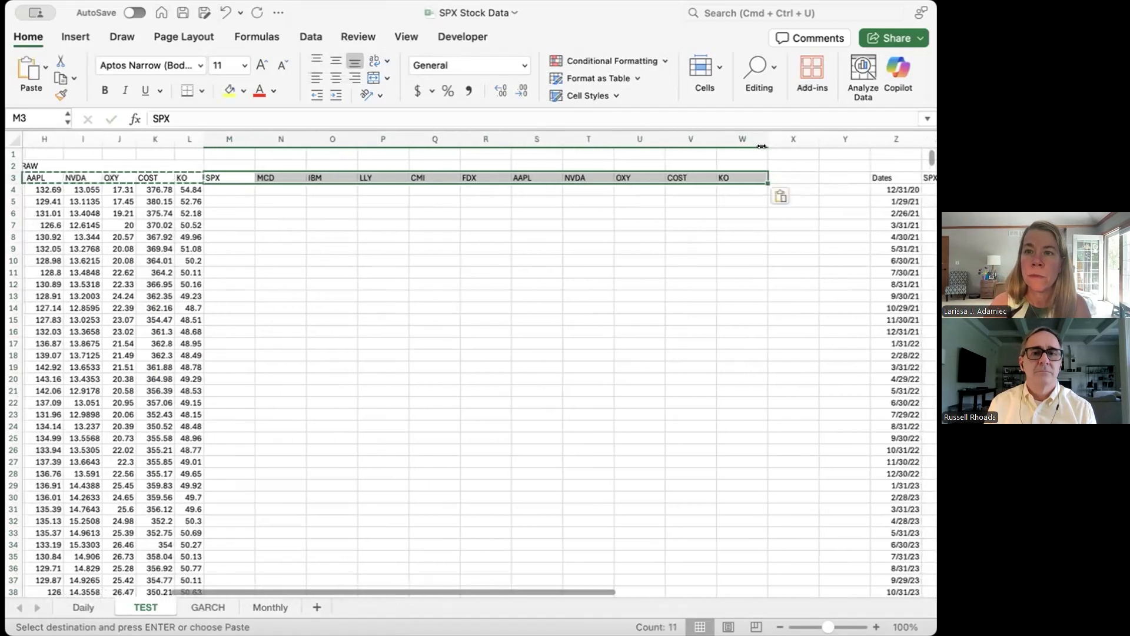
pyautogui.moveTo(762, 146); pyautogui.dragTo(230, 139)
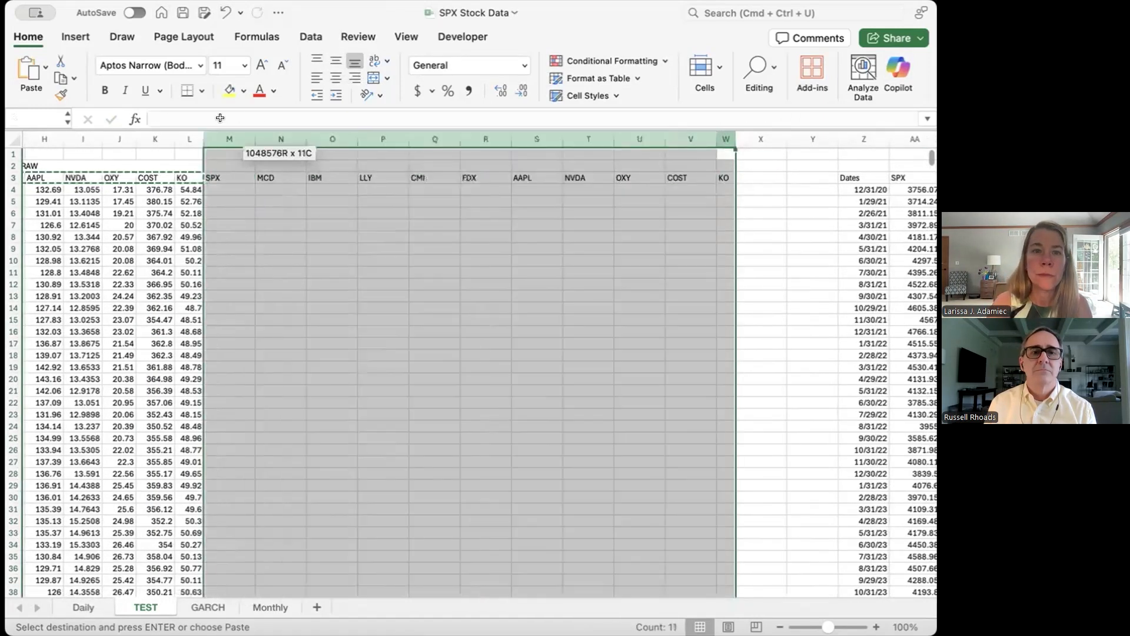
pyautogui.doubleClick(720, 135)
pyautogui.click(341, 269)
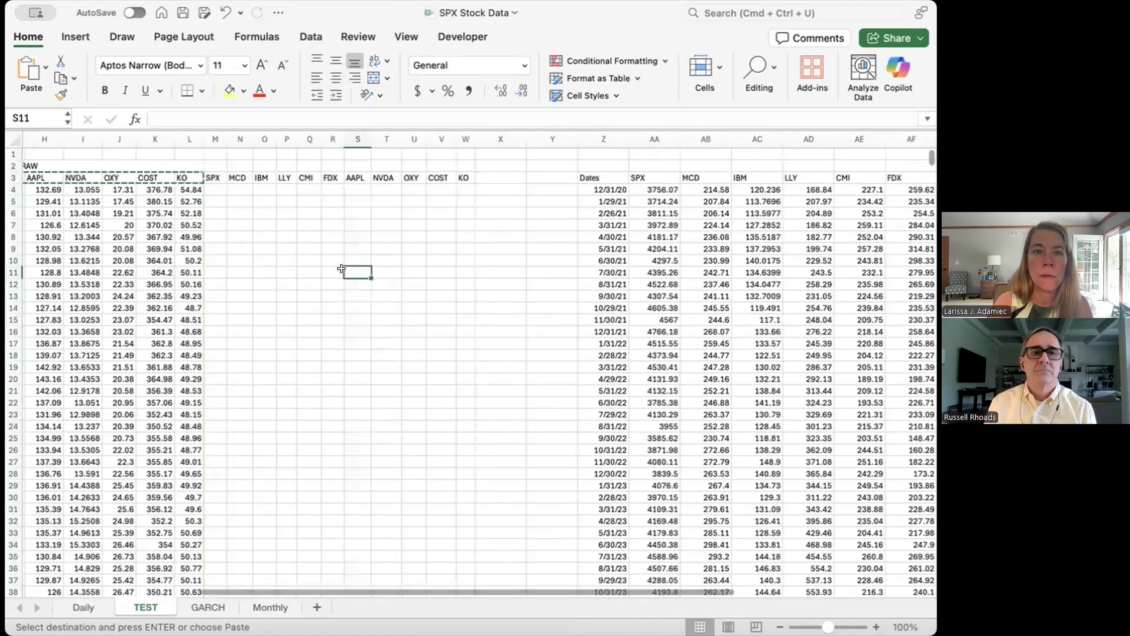
# Step: Review the daily ticker headers in row 3 one by one, from SPX through KO
pyautogui.hscroll(-10, 341, 268)
pyautogui.click(83, 176)
pyautogui.hotkey('ctrl', 'shift', 'Right')
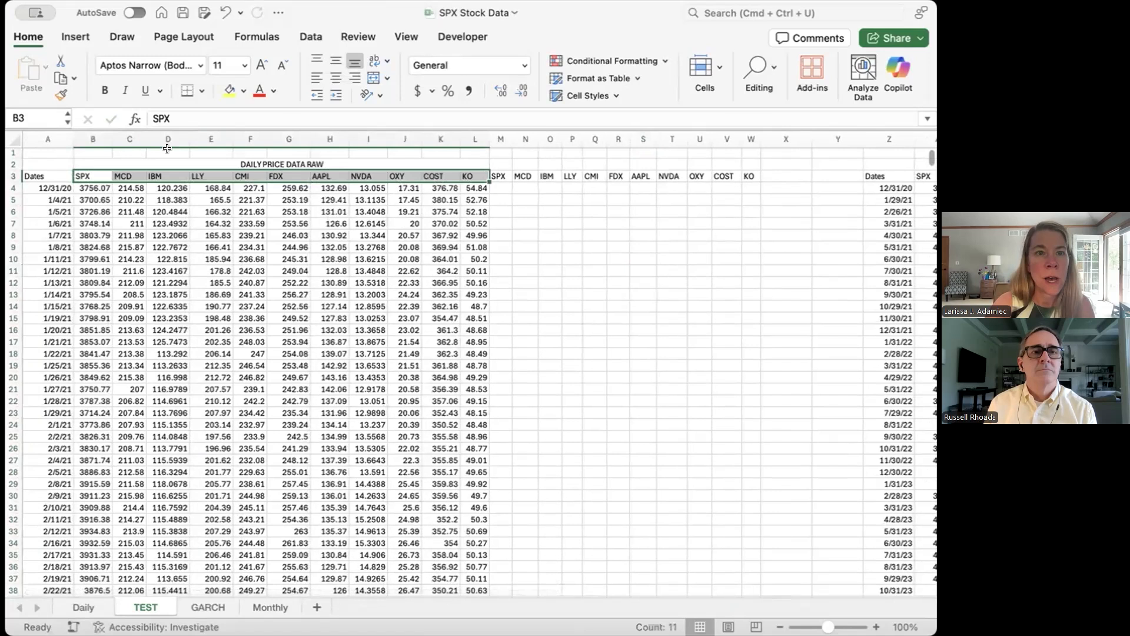
pyautogui.click(120, 176)
pyautogui.press('Right')
pyautogui.press('Right')
pyautogui.press('Right')
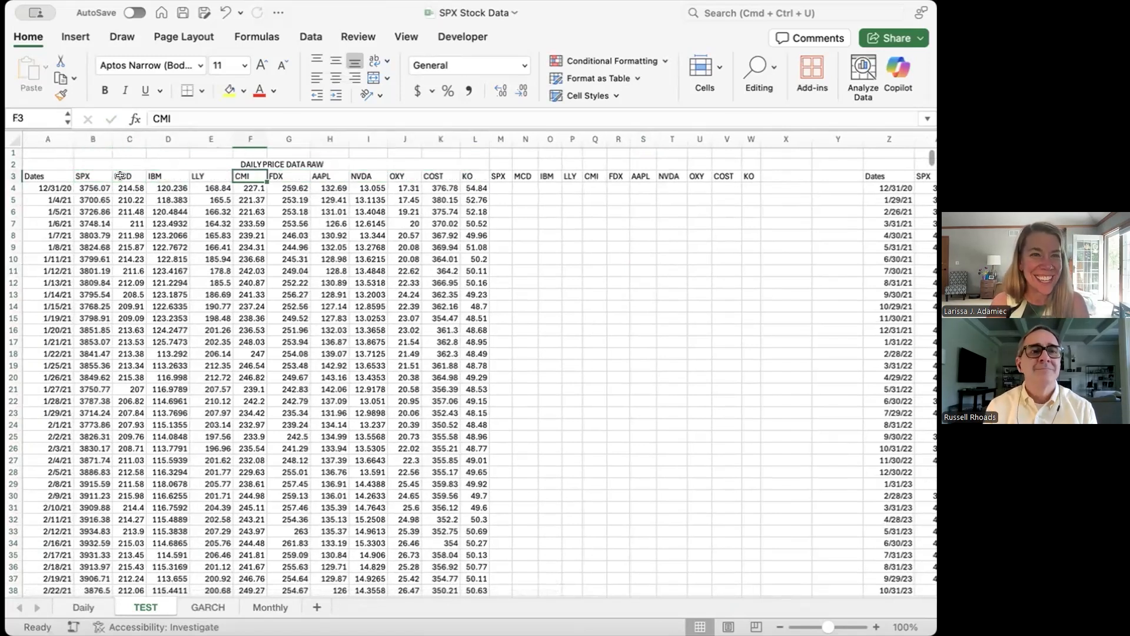
pyautogui.press('Right')
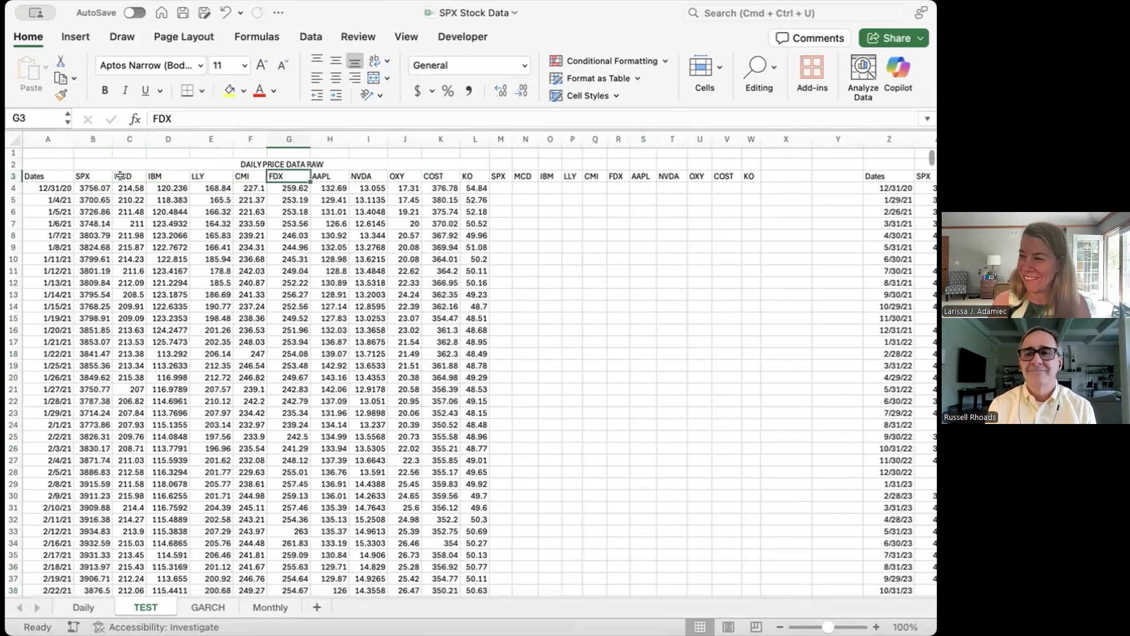
pyautogui.press('Right')
pyautogui.press('Right')
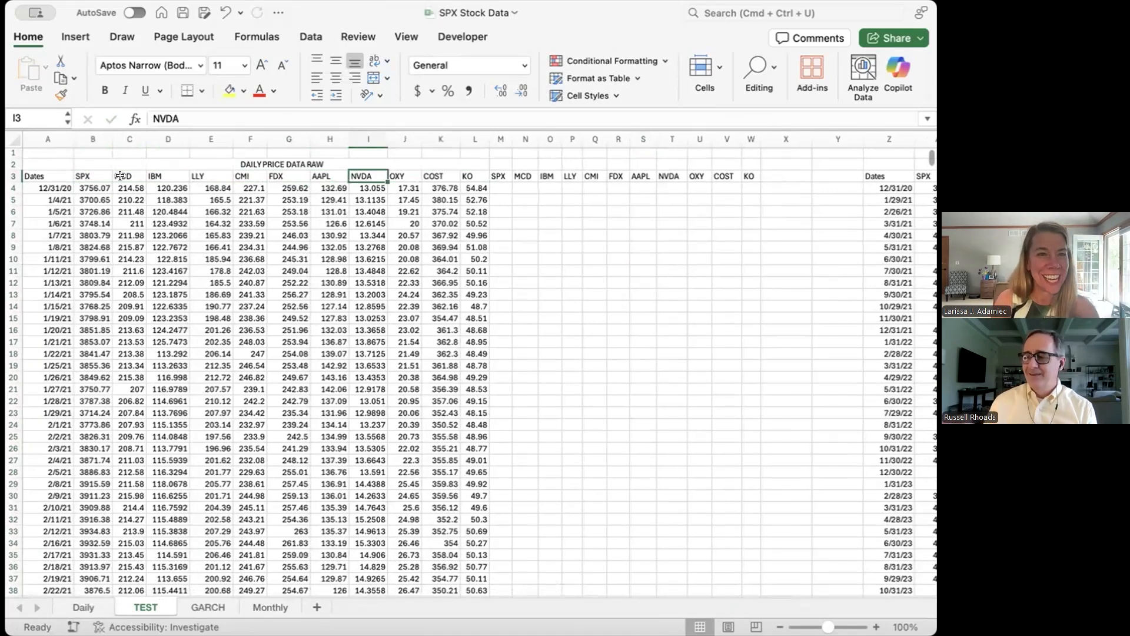
pyautogui.press('Right')
pyautogui.press('Left')
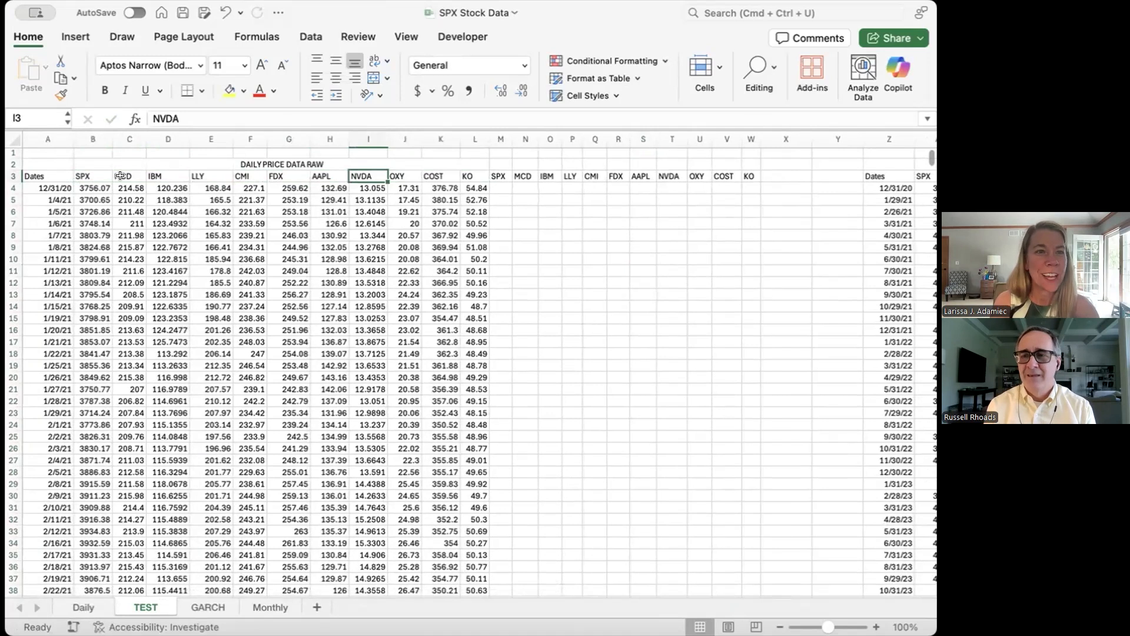
pyautogui.press('Right')
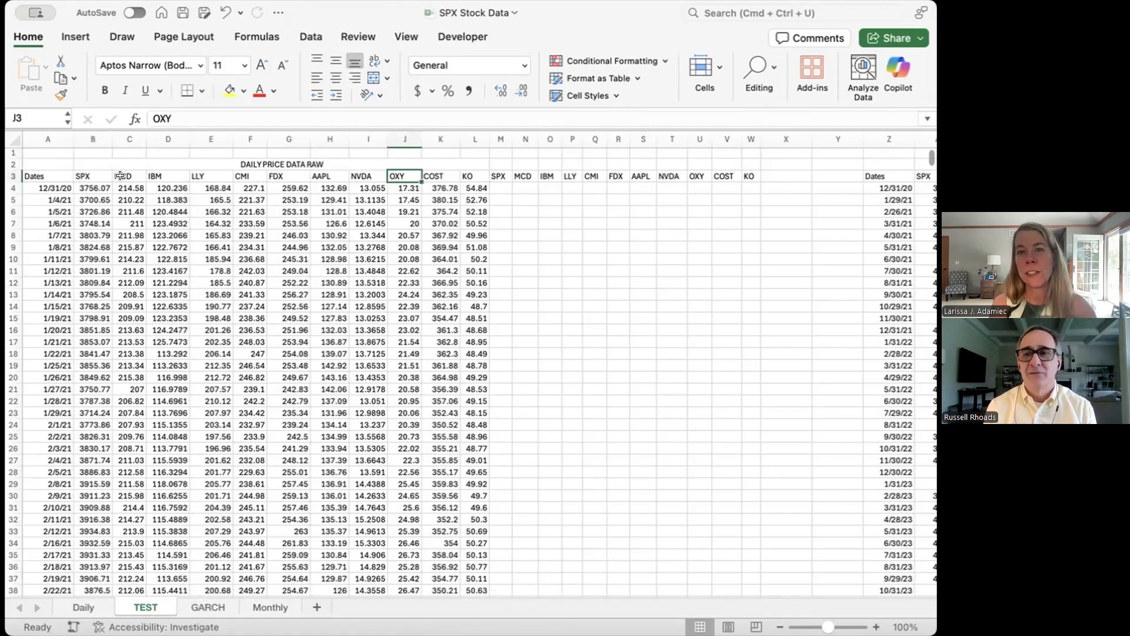
pyautogui.click(196, 257)
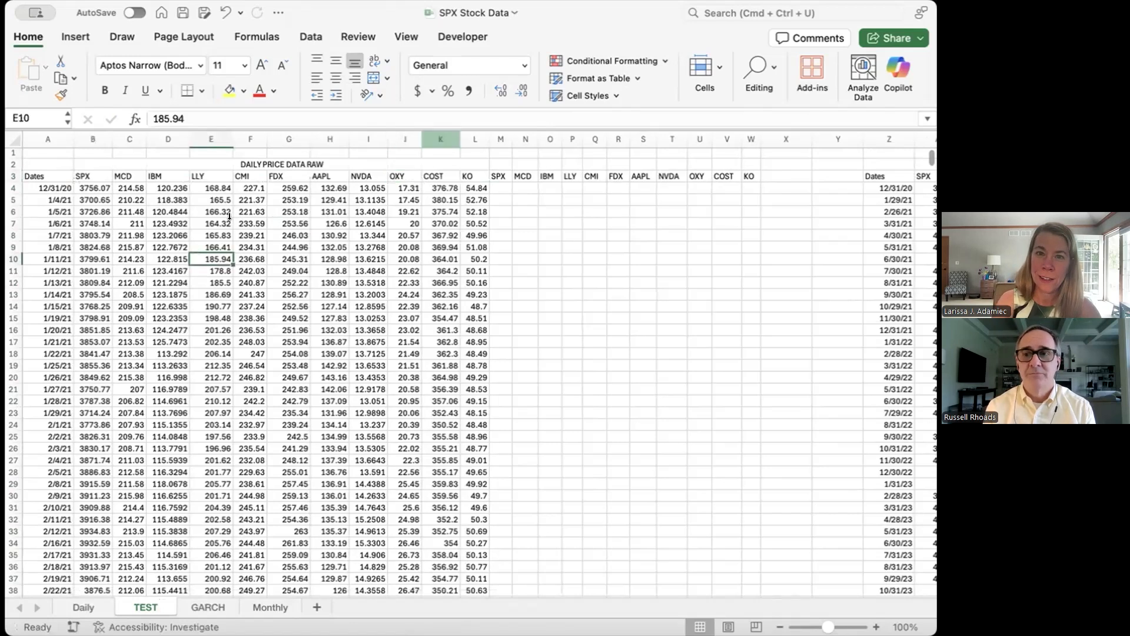
pyautogui.click(434, 175)
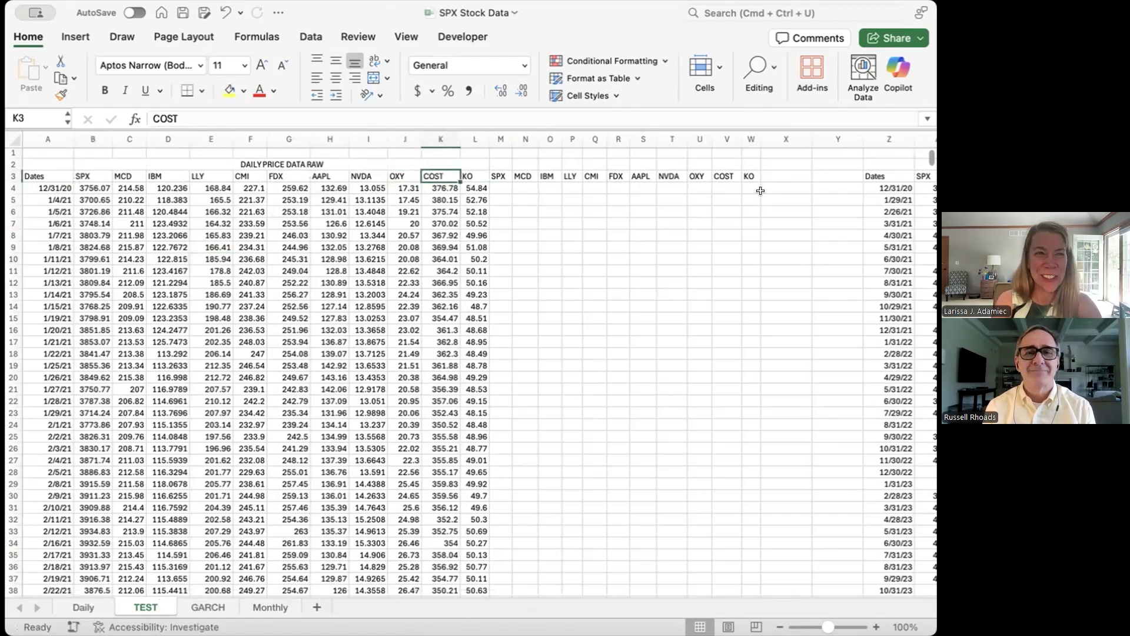
pyautogui.press('Right')
pyautogui.press('Right')
# Step: Delete the empty columns X and Y between the second ticker block and the monthly data
pyautogui.click(789, 137)
pyautogui.moveTo(789, 137); pyautogui.dragTo(838, 139)
pyautogui.rightClick(784, 226)
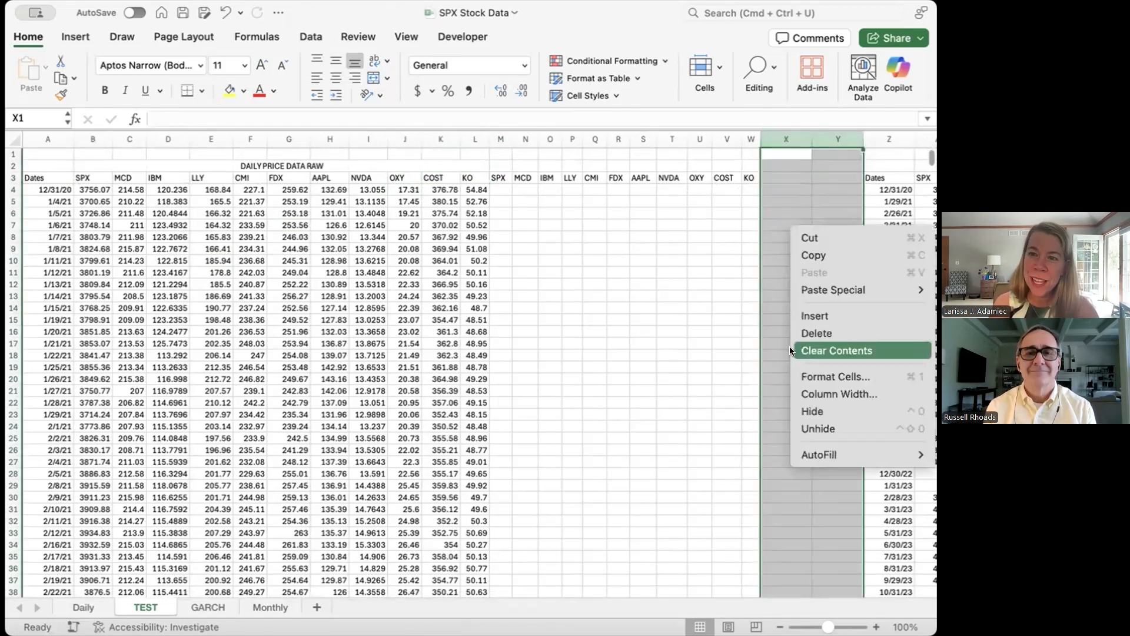
pyautogui.click(801, 330)
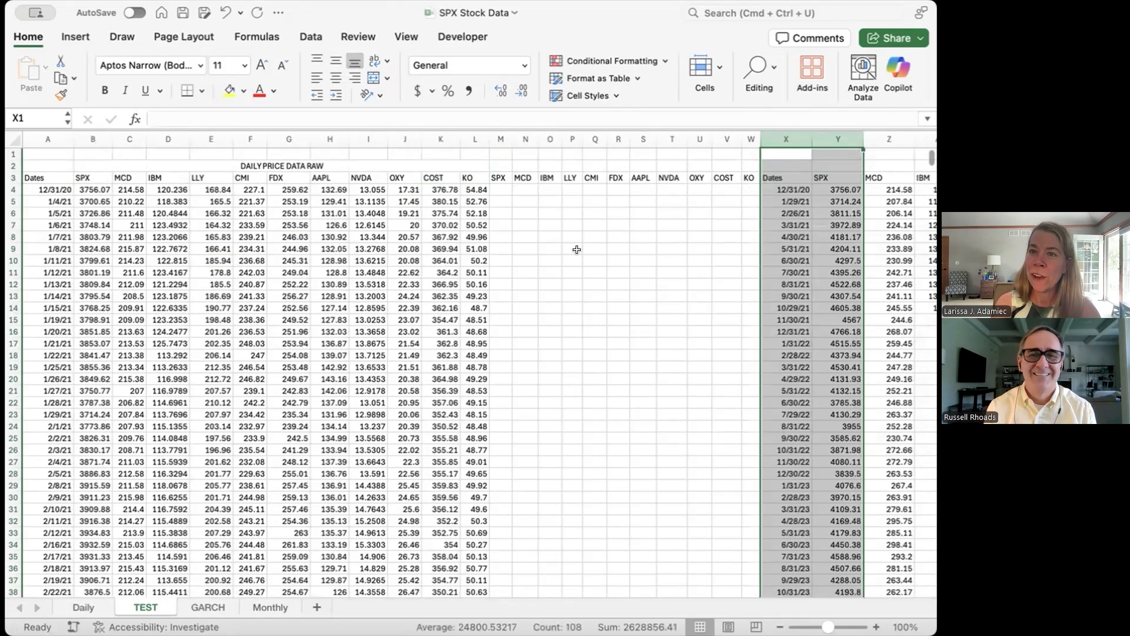
pyautogui.click(595, 260)
# Step: Enter the daily return formula =(B5-B4)/B4 for SPX in cell M5
pyautogui.click(490, 187)
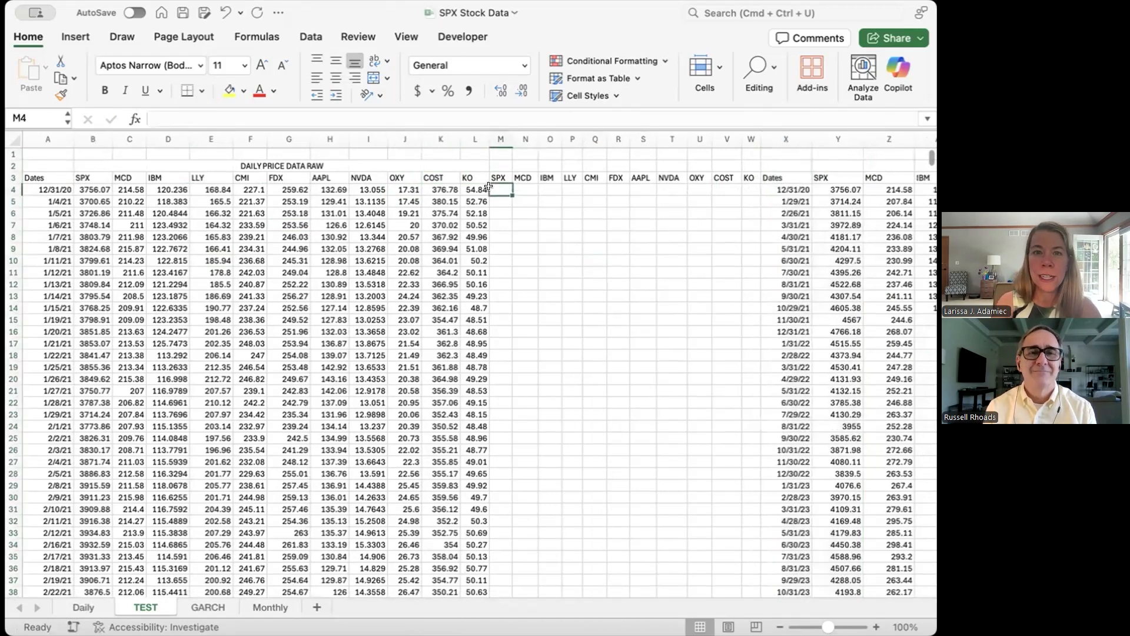
pyautogui.press('Return')
pyautogui.write('=(')
pyautogui.press('Left')
pyautogui.press('Left')
pyautogui.press('Left')
pyautogui.press('Left')
pyautogui.press('Left')
pyautogui.click(108, 202)
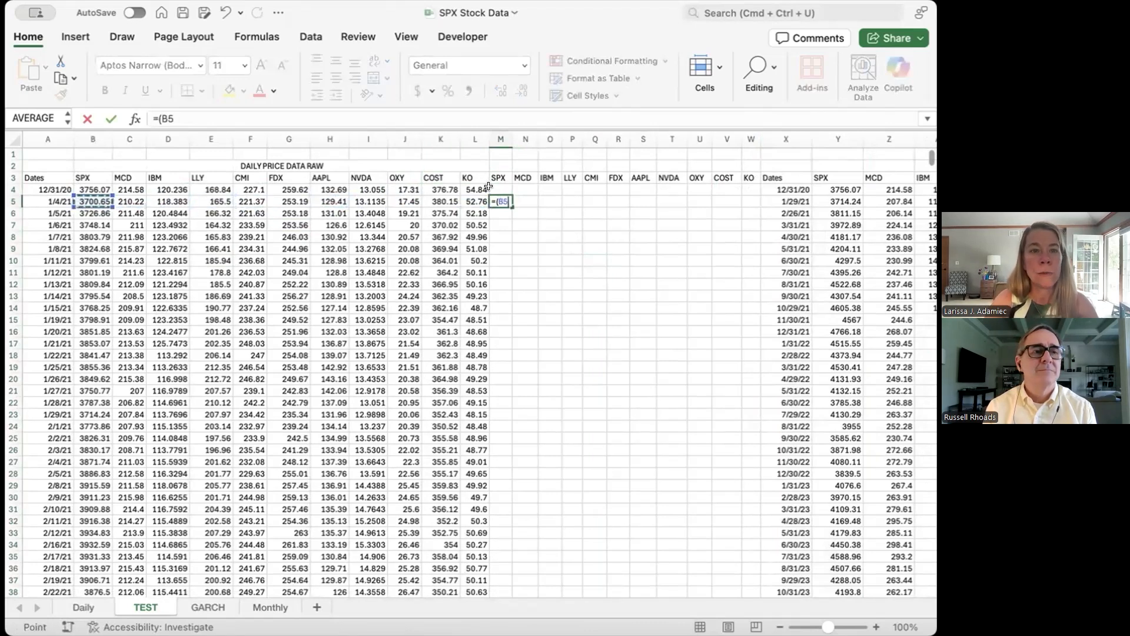
pyautogui.write('-')
pyautogui.click(93, 189)
pyautogui.write(')/')
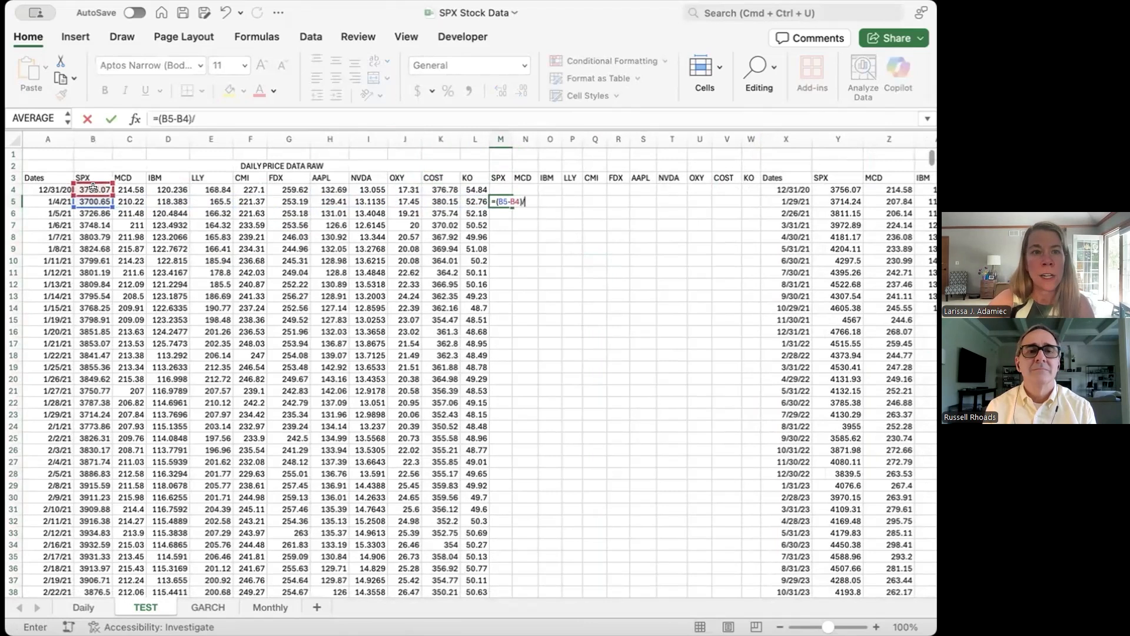
pyautogui.click(90, 183)
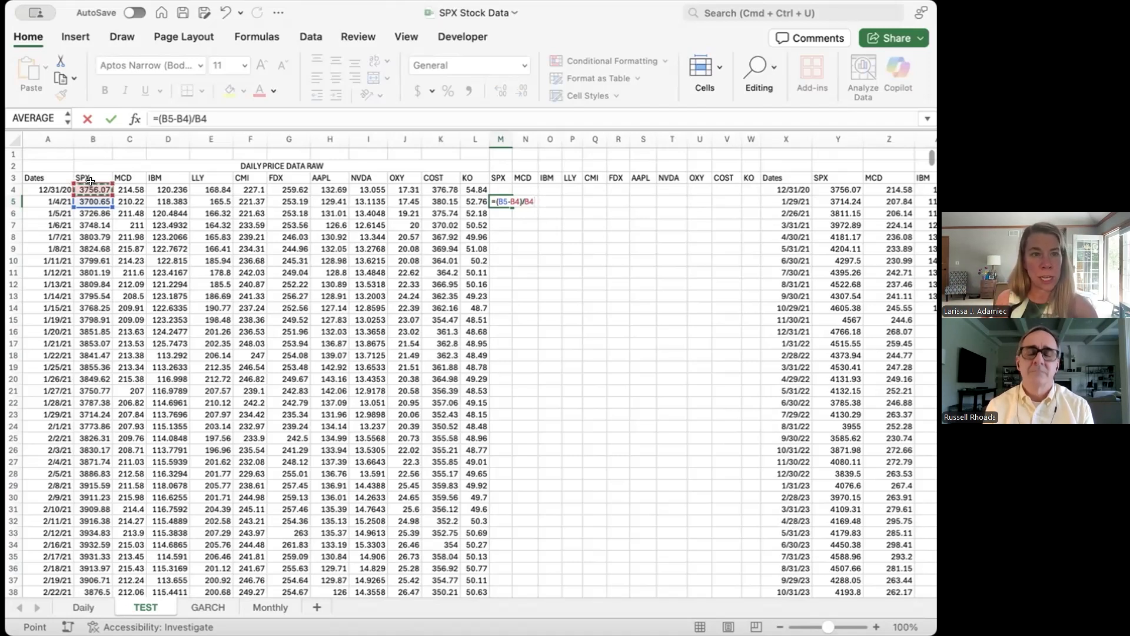
pyautogui.press('Return')
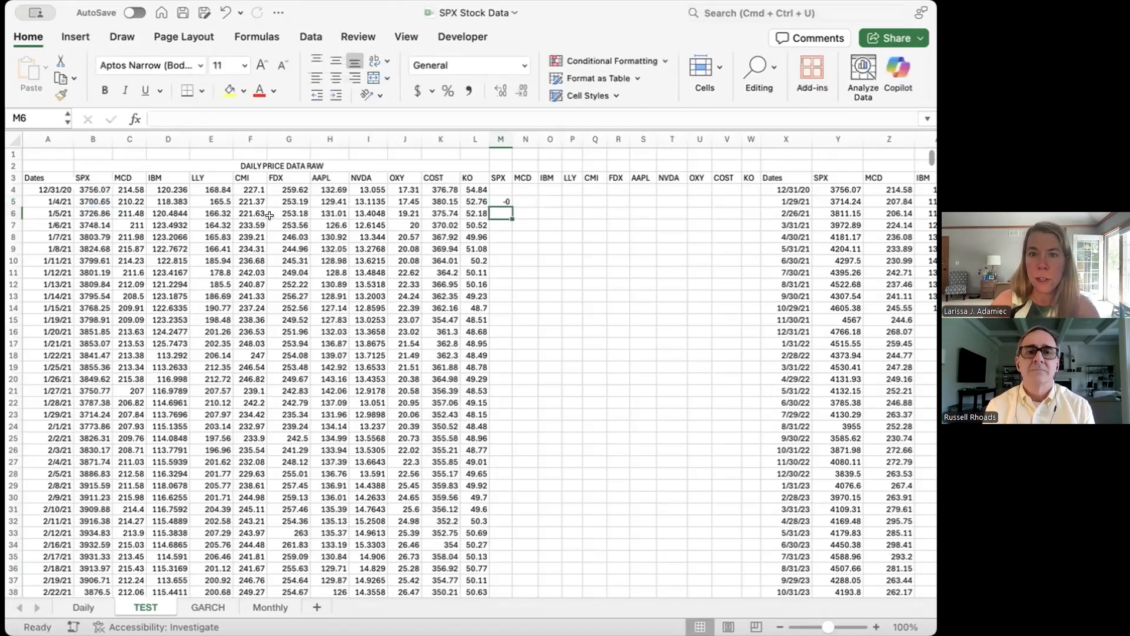
# Step: Autofit column M and copy the return formula from M5 across to W5
pyautogui.doubleClick(512, 139)
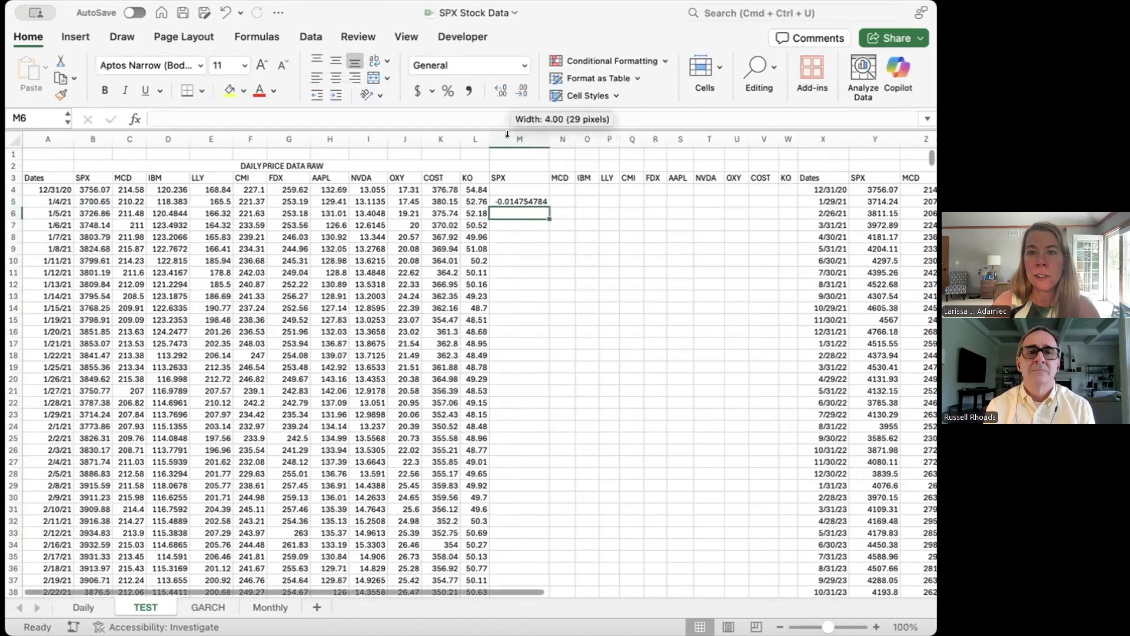
pyautogui.click(518, 200)
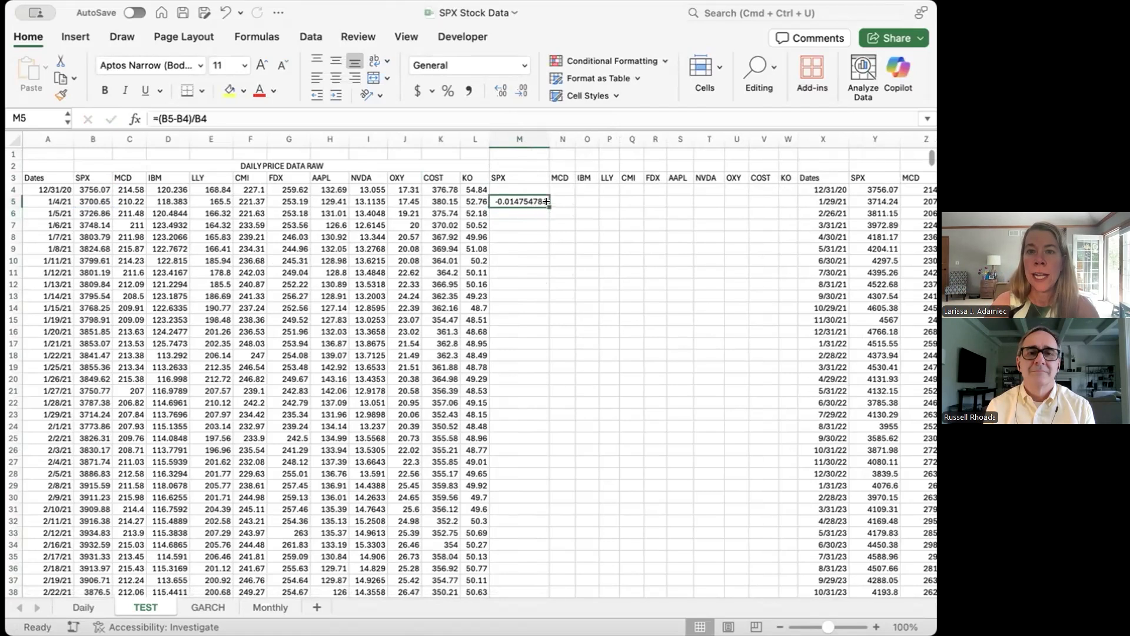
pyautogui.moveTo(549, 206); pyautogui.dragTo(794, 205)
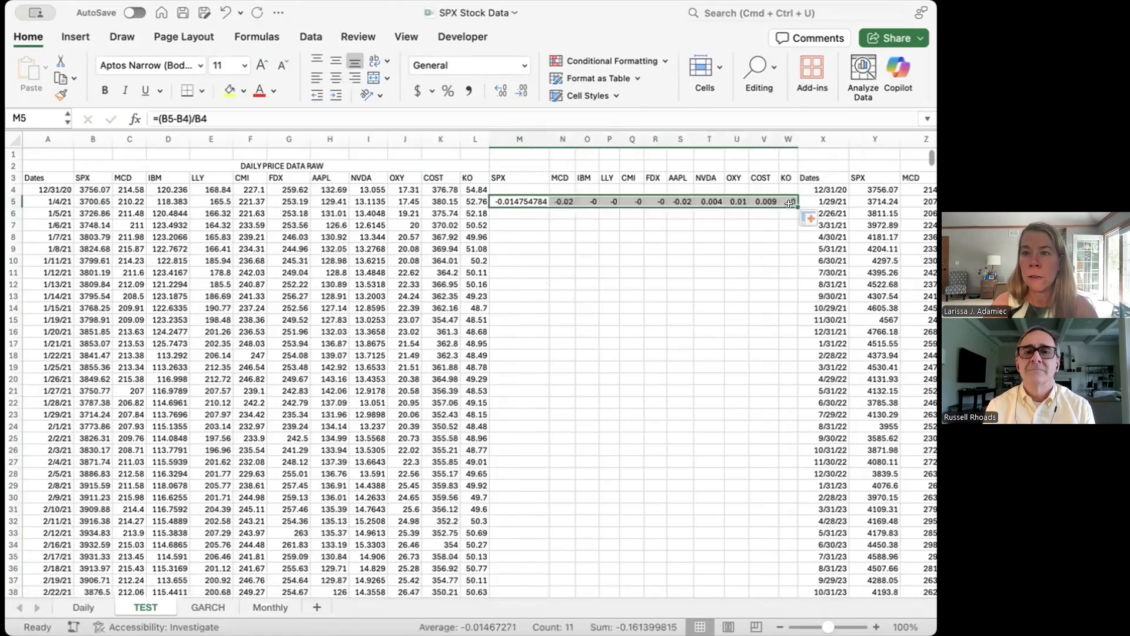
# Step: Fill the return formulas in M5:W5 down through all daily rows and autofit columns M through W
pyautogui.click(794, 206)
pyautogui.press('Escape')
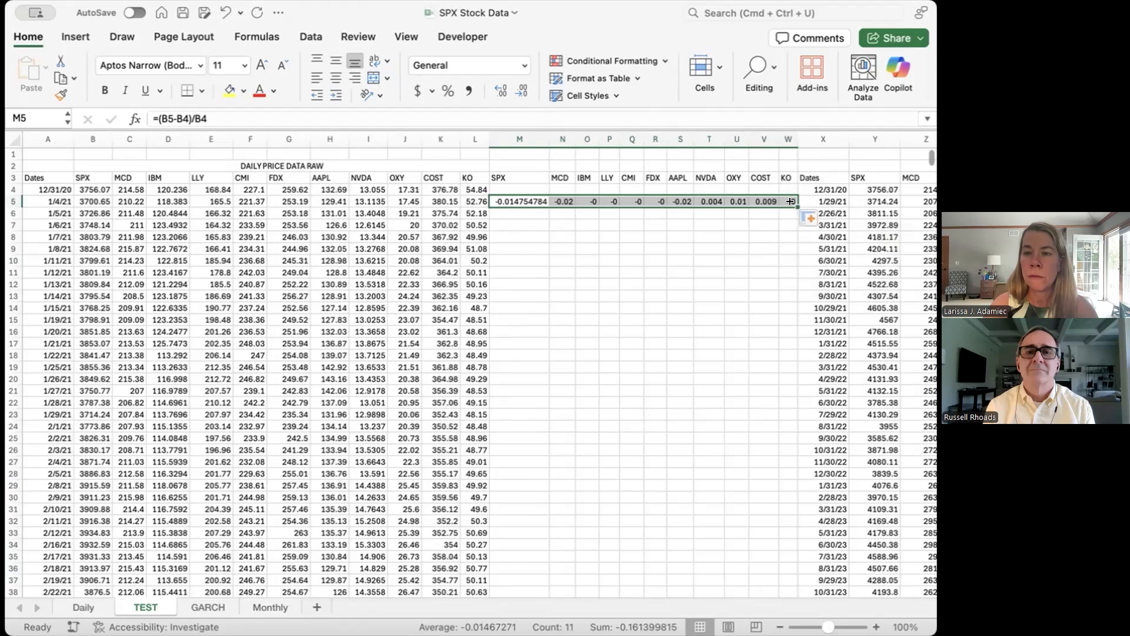
pyautogui.doubleClick(791, 201)
pyautogui.moveTo(514, 135); pyautogui.dragTo(794, 133)
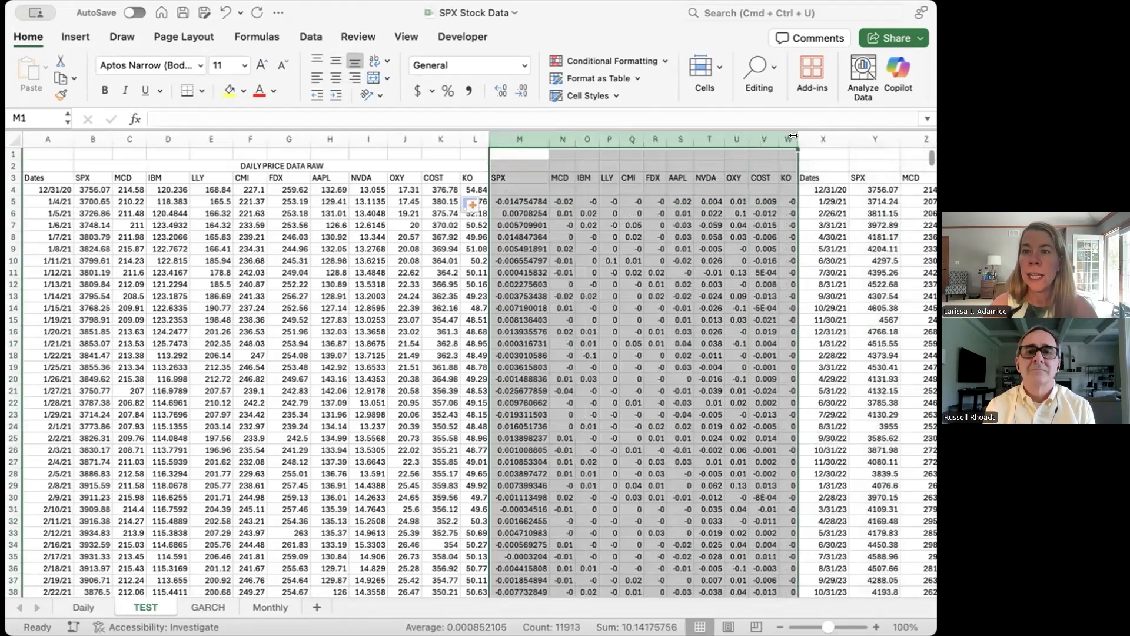
pyautogui.doubleClick(794, 133)
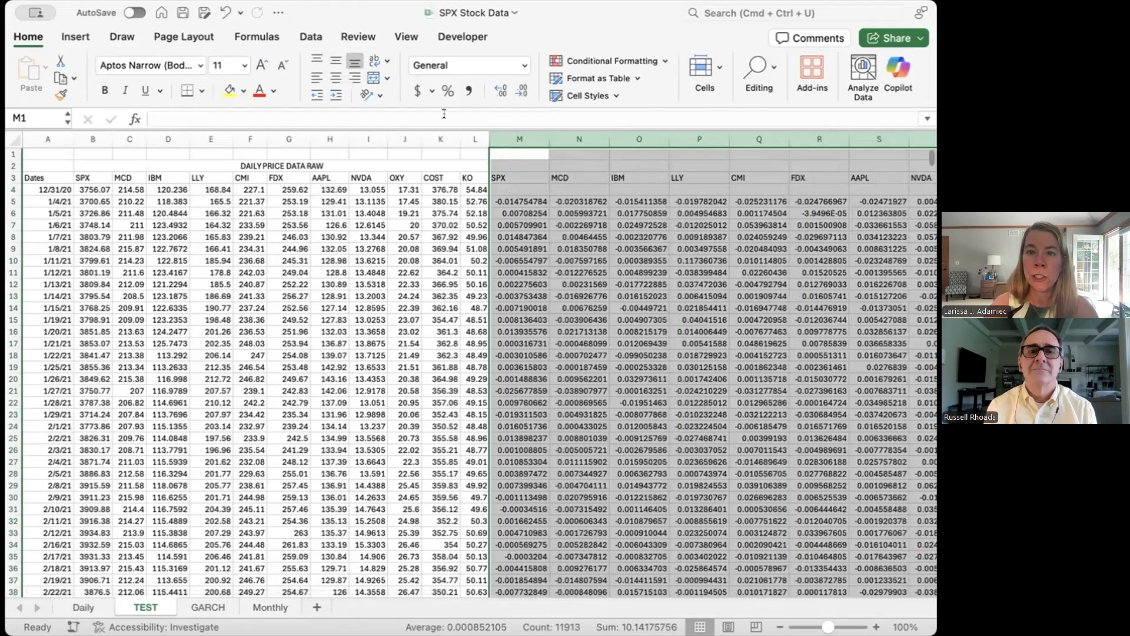
# Step: Calculate the standard deviation of the SPX daily returns in cell M1 with =STDEV(M5:M1086)
pyautogui.click(512, 149)
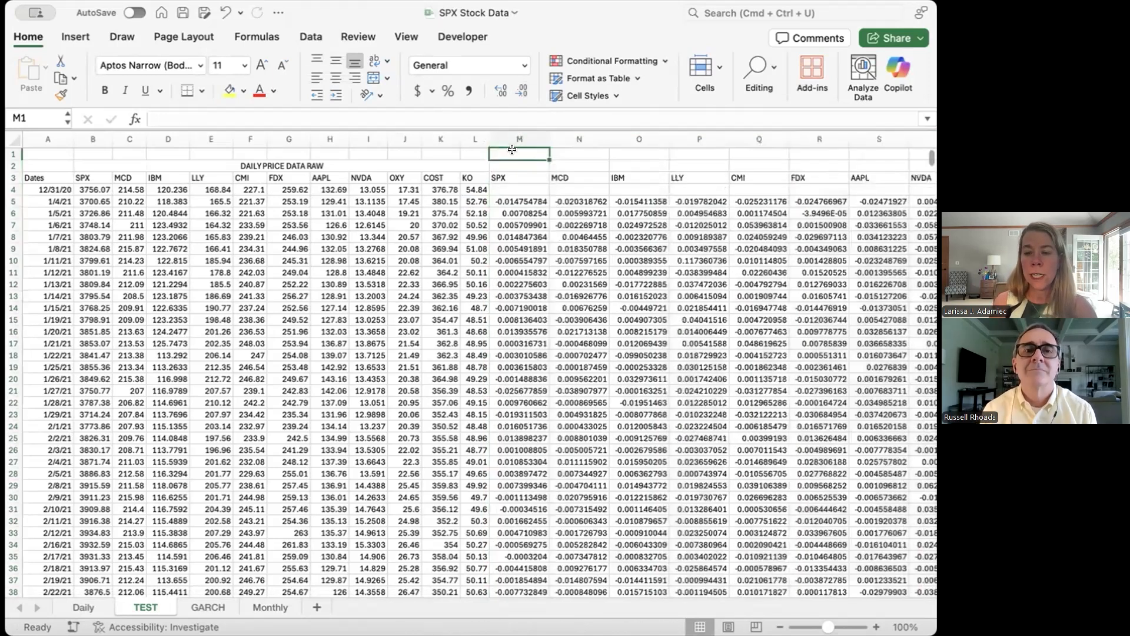
pyautogui.hscroll(5, 512, 149)
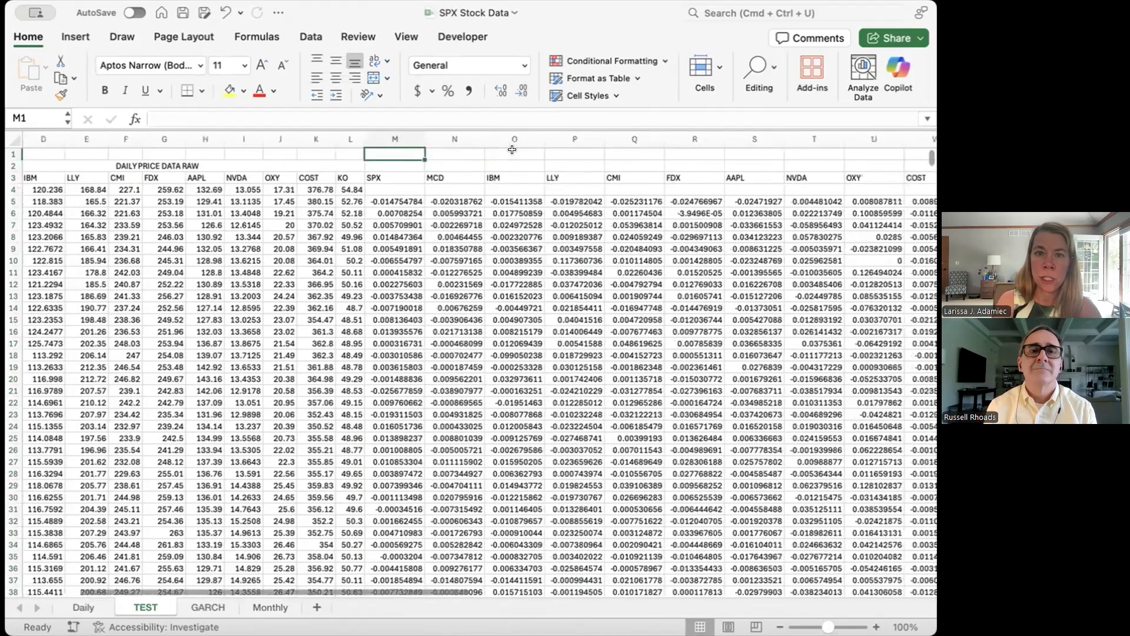
pyautogui.write('=STDEV(')
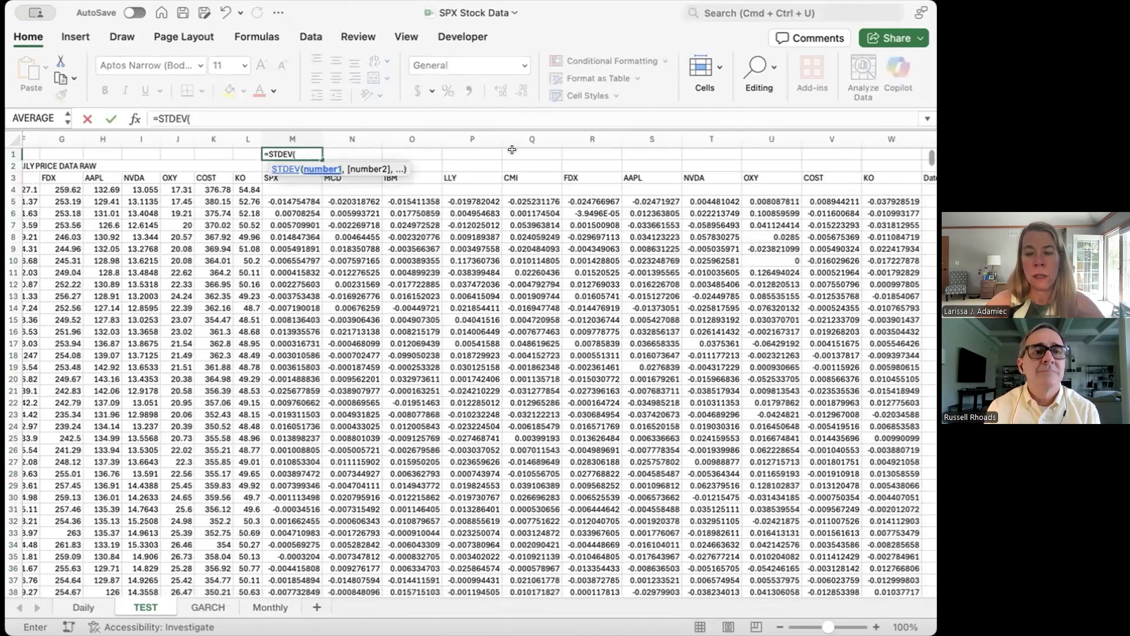
pyautogui.press('BackSpace')
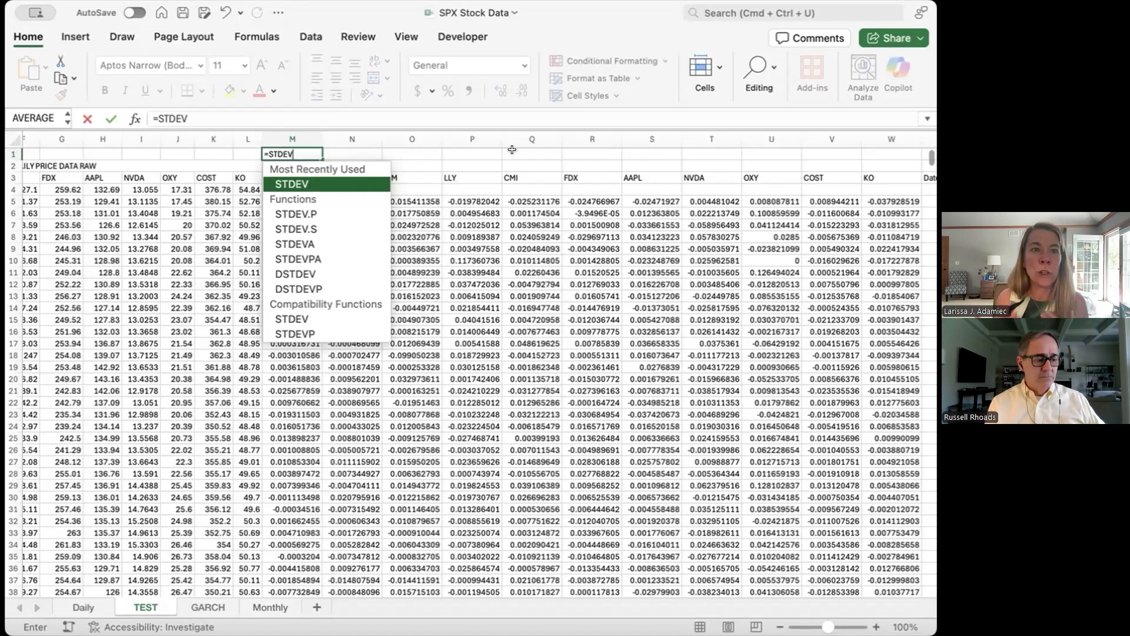
pyautogui.write('(')
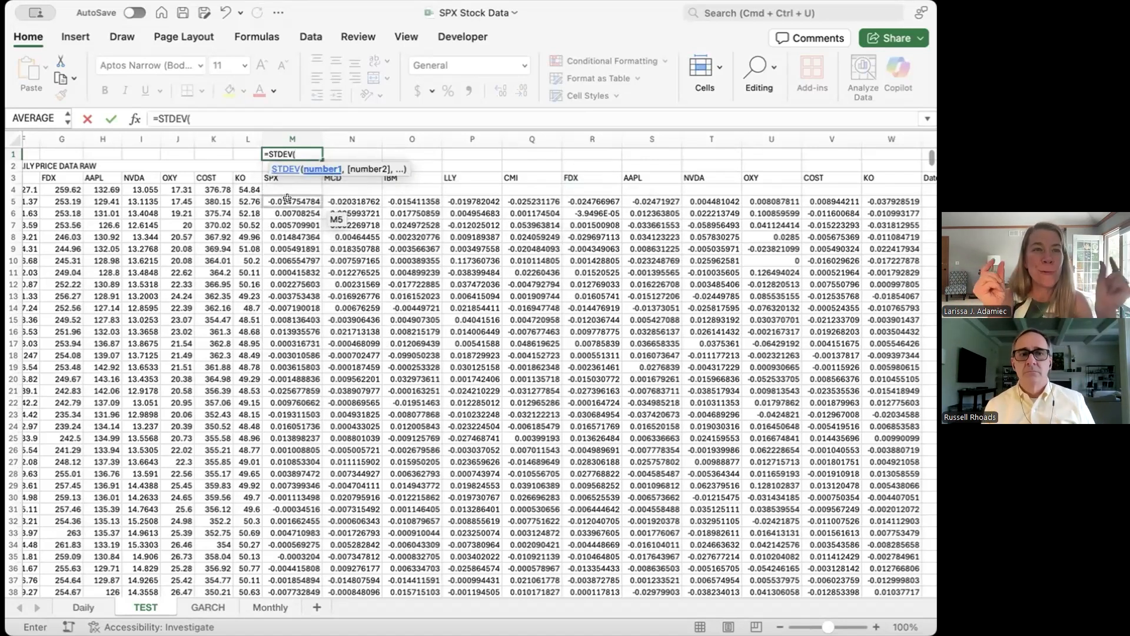
pyautogui.press('shift+super+Down')
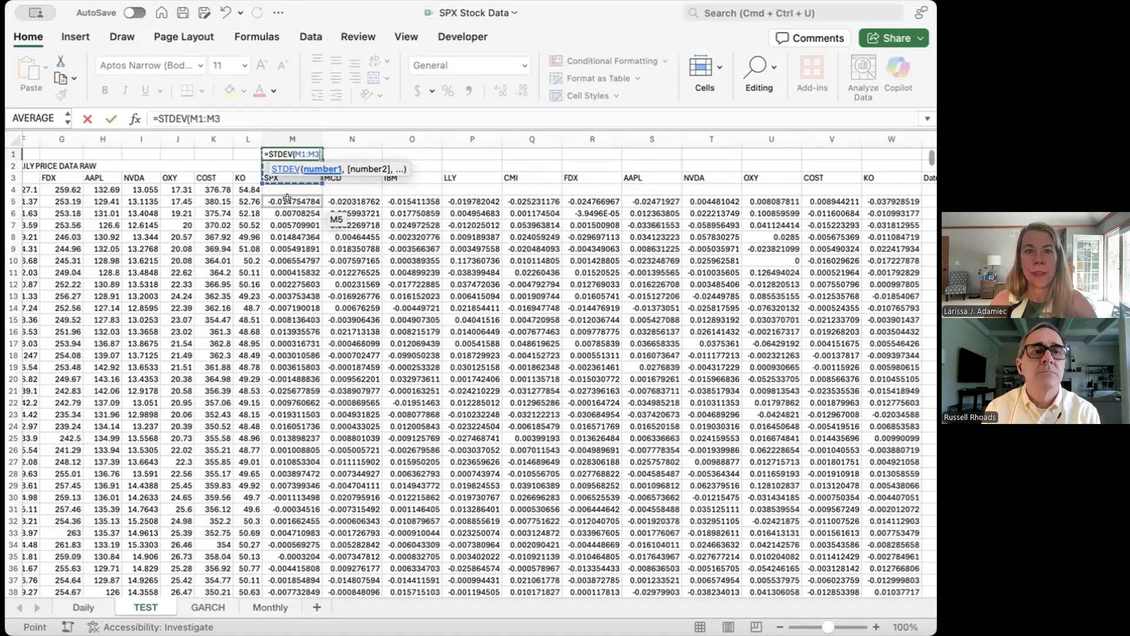
pyautogui.press('Down')
pyautogui.press('Down')
pyautogui.press('Down')
pyautogui.press('Down')
pyautogui.press('shift+super+Down')
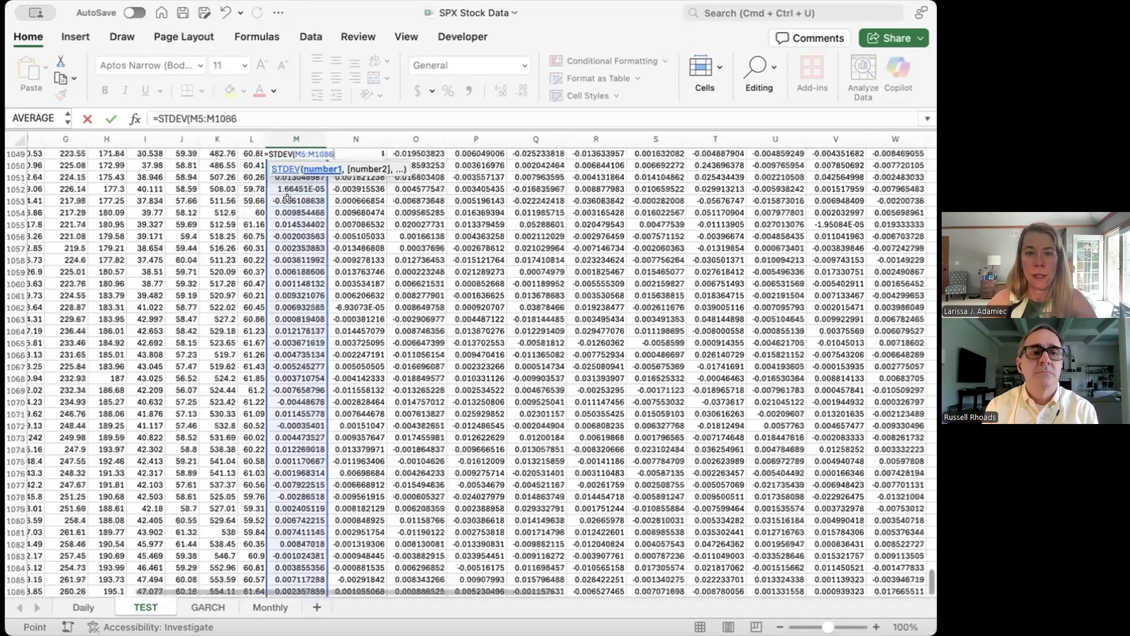
pyautogui.press('Escape')
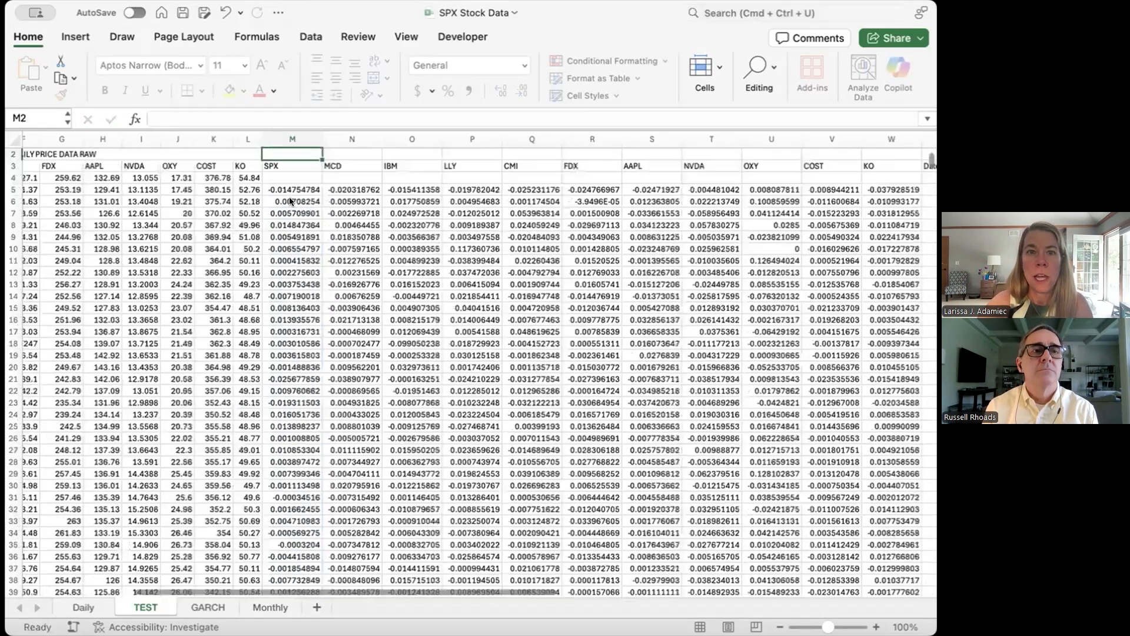
# Step: Copy the standard deviation formula from M1 across row 1 to W1 for the remaining tickers
pyautogui.press('Up')
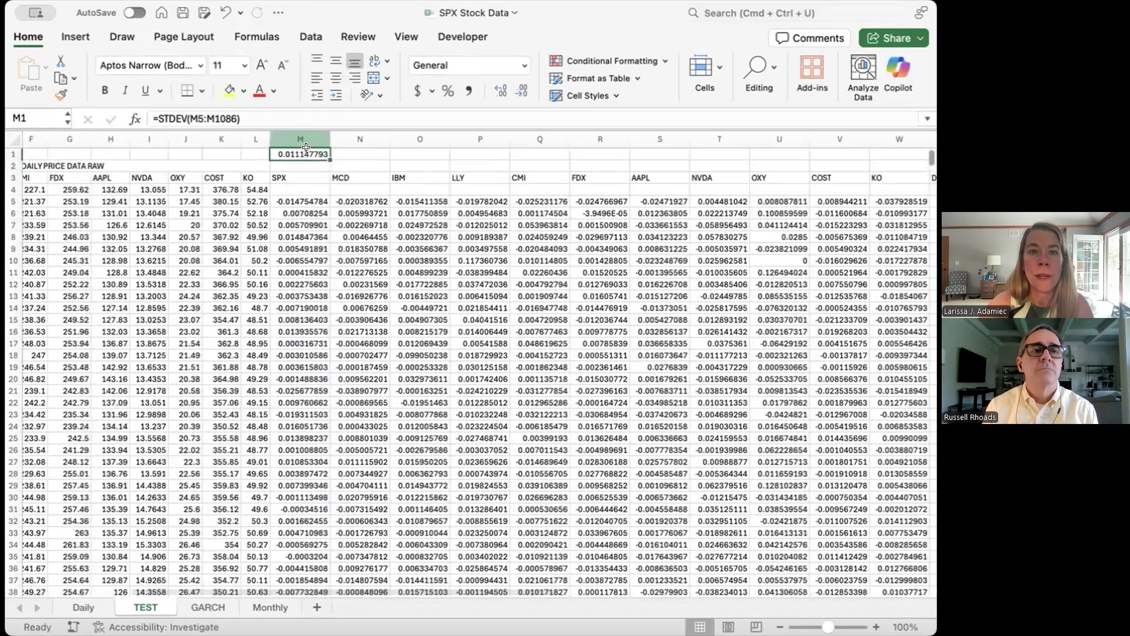
pyautogui.moveTo(330, 159); pyautogui.dragTo(783, 156)
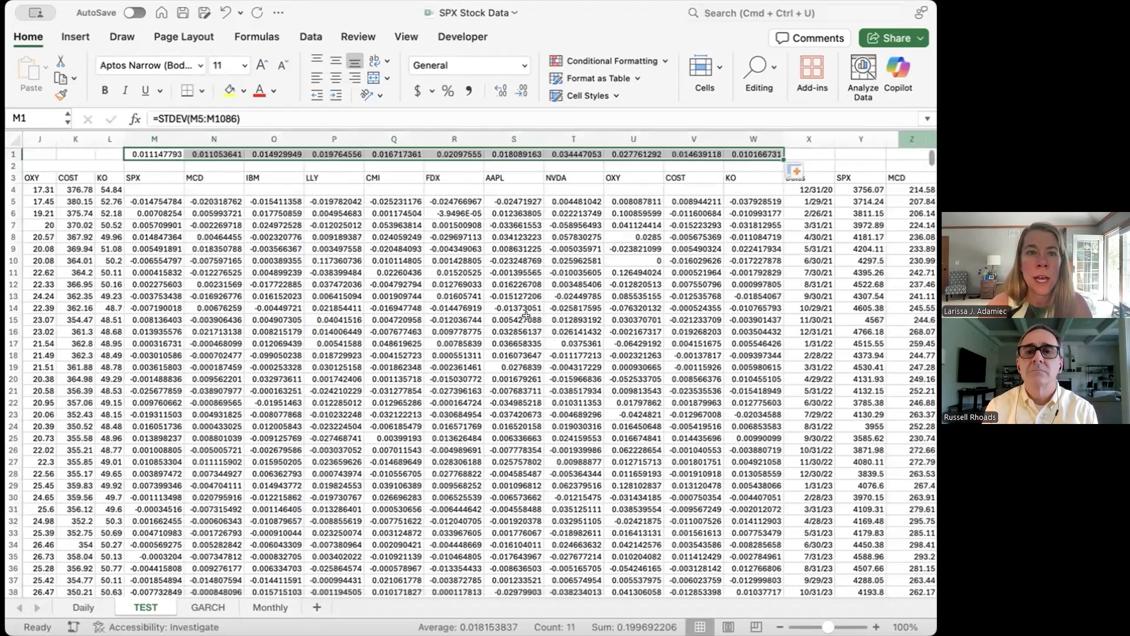
pyautogui.click(526, 316)
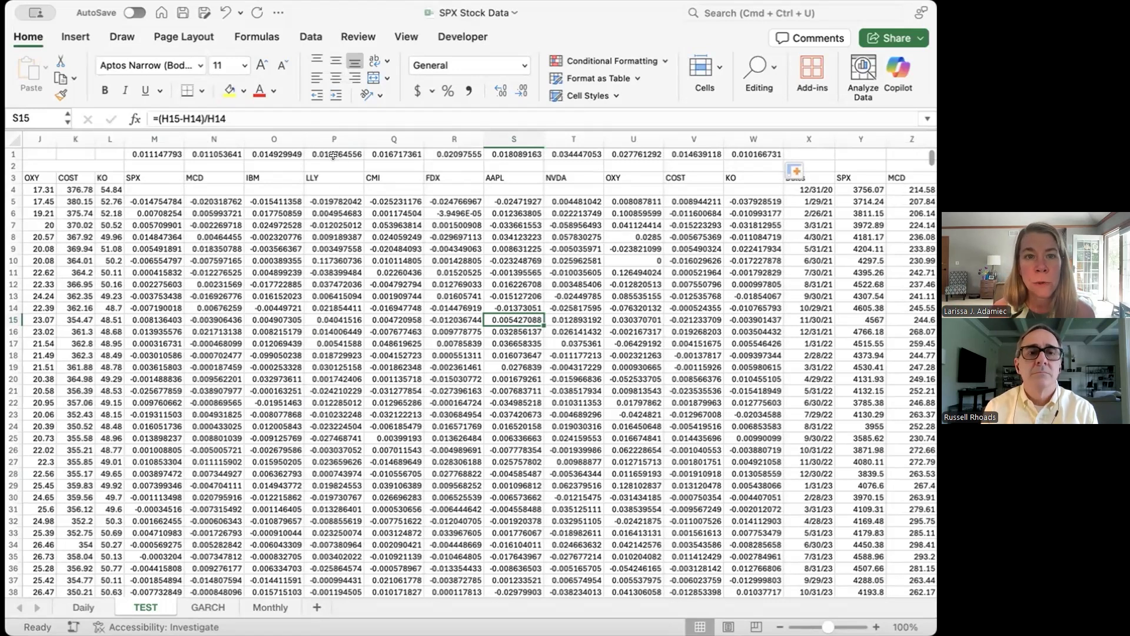
# Step: Format the standard deviations in M1:W1 as percentages with two decimal places
pyautogui.moveTo(125, 154); pyautogui.dragTo(453, 167)
pyautogui.moveTo(548, 188); pyautogui.dragTo(759, 148)
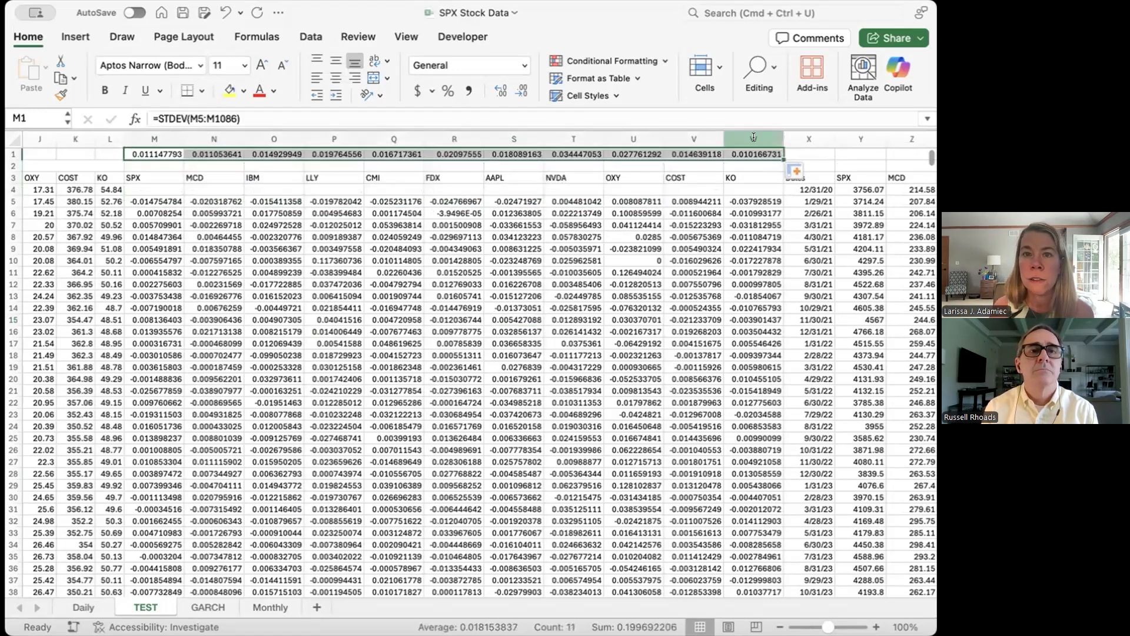
pyautogui.click(448, 90)
pyautogui.click(498, 92)
pyautogui.click(493, 92)
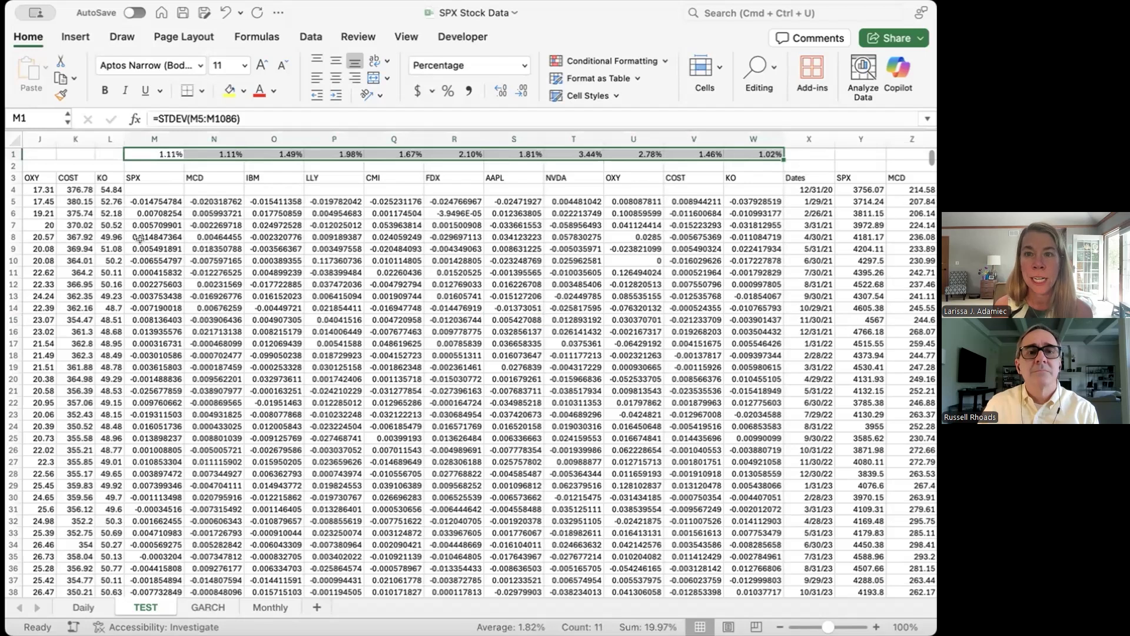
pyautogui.click(562, 151)
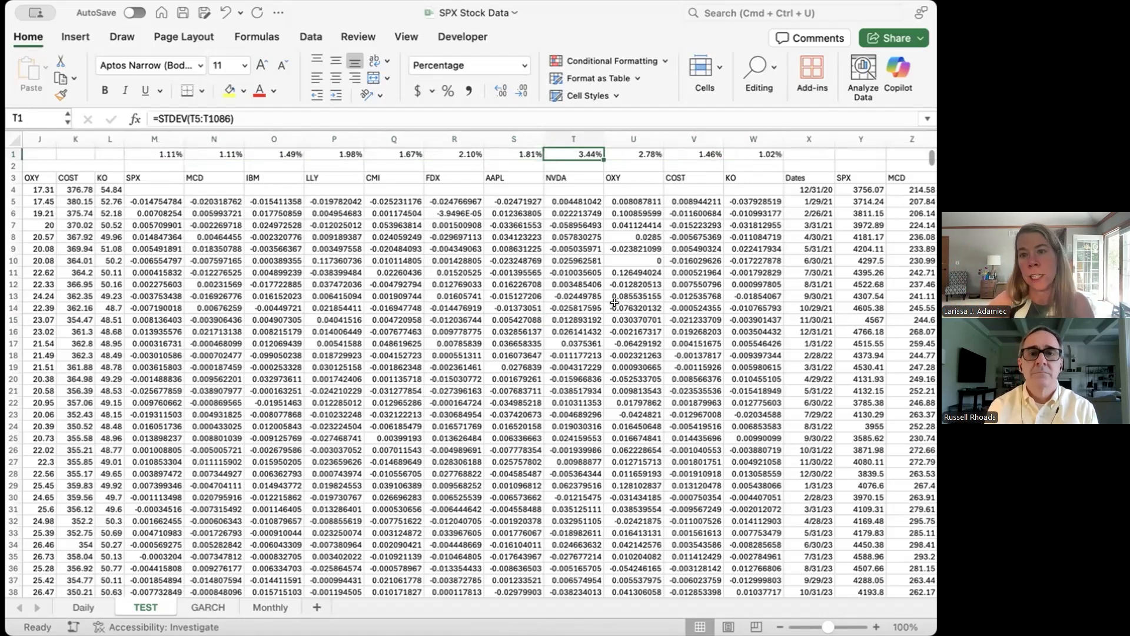
# Step: Merge and center Y2:AI2 above the monthly prices and title it MONTHLY PRICE DATA RAW
pyautogui.hscroll(10, 866, 305)
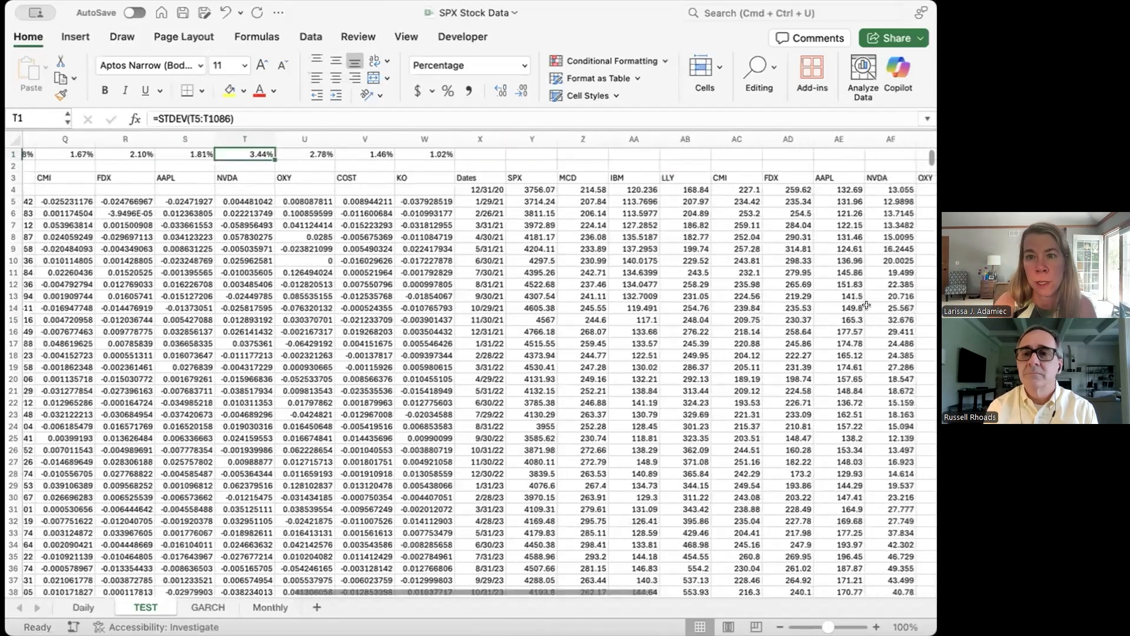
pyautogui.moveTo(255, 164); pyautogui.dragTo(774, 165)
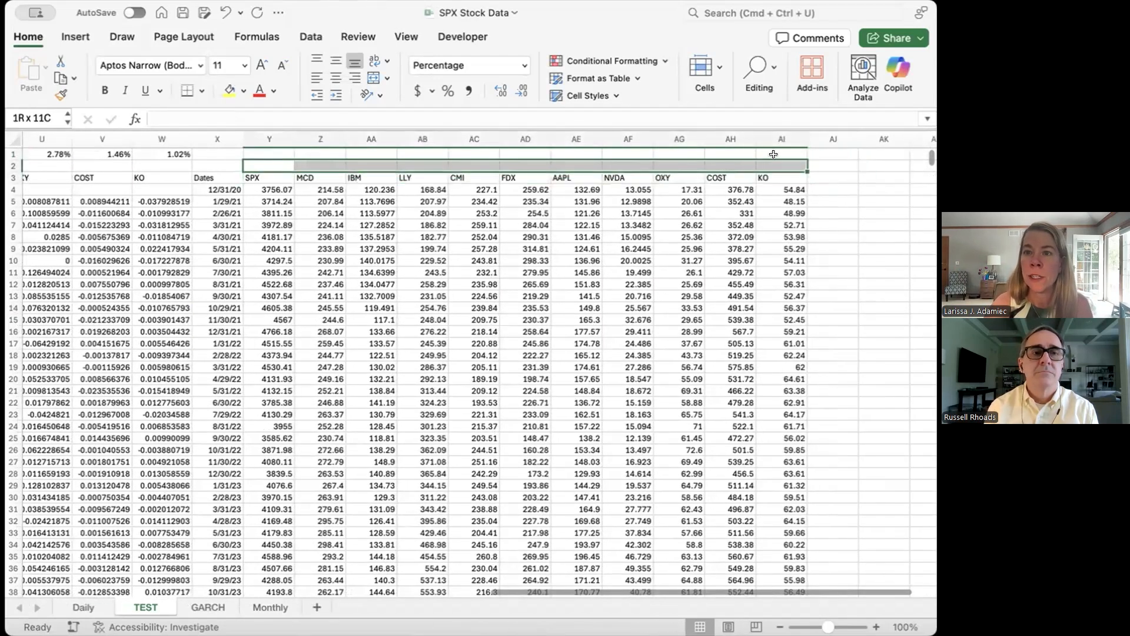
pyautogui.click(367, 74)
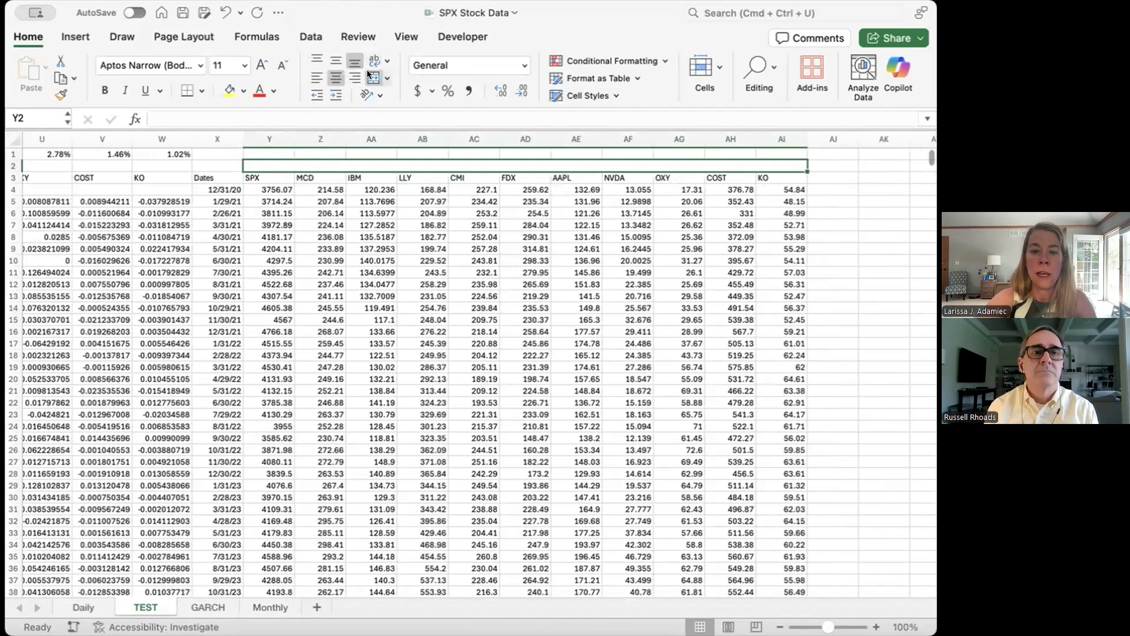
pyautogui.write('MONTHL')
pyautogui.write('Y P')
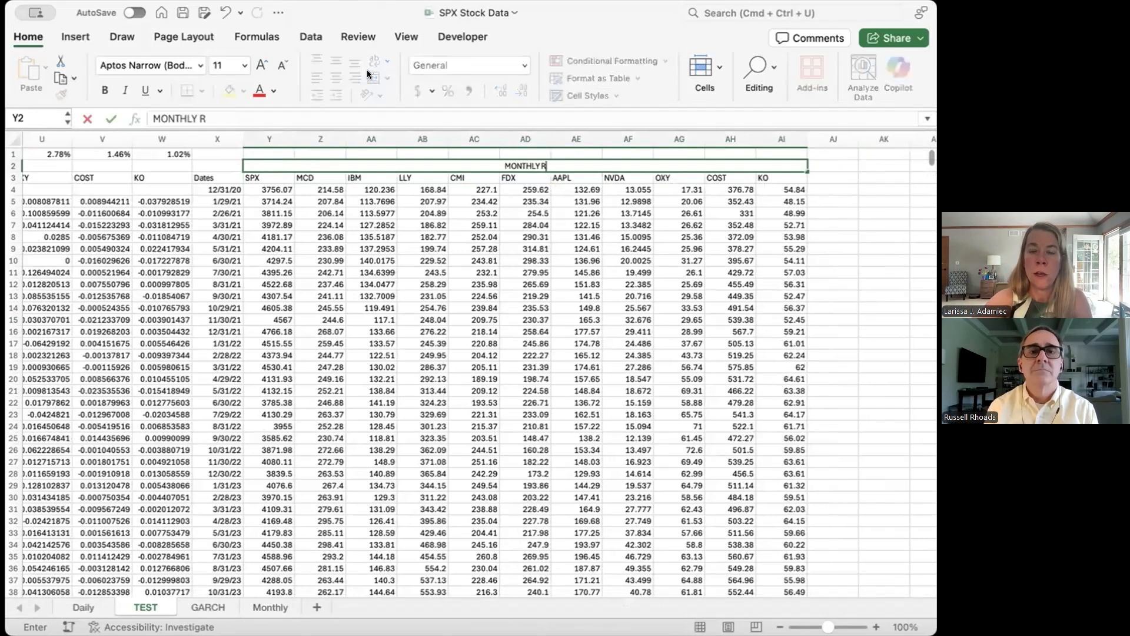
pyautogui.write('RICE D')
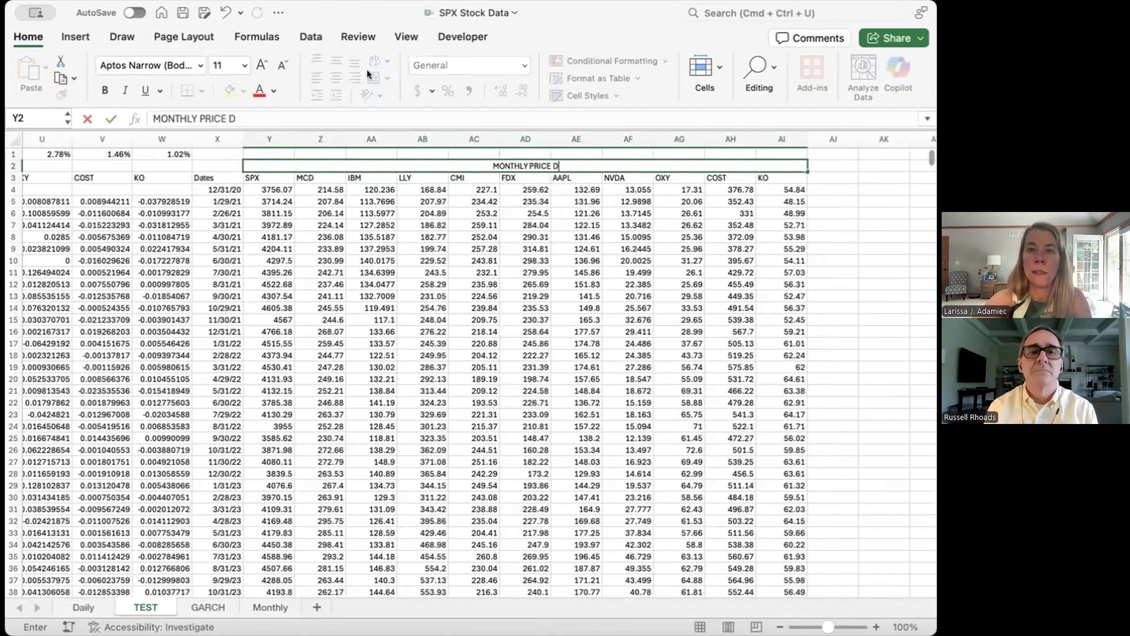
pyautogui.write('ATA RAW')
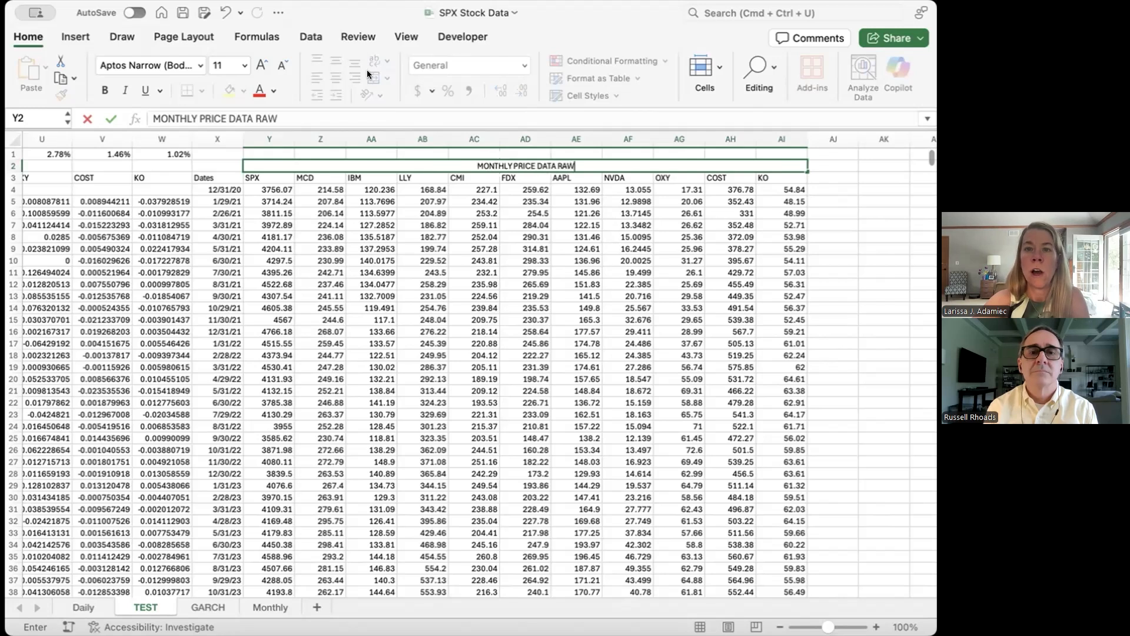
pyautogui.press('Return')
# Step: Autofit columns Y through AI and copy the ticker headers from Y3:AI3 to the range starting at AJ3
pyautogui.moveTo(258, 133); pyautogui.dragTo(795, 126)
pyautogui.doubleClick(807, 138)
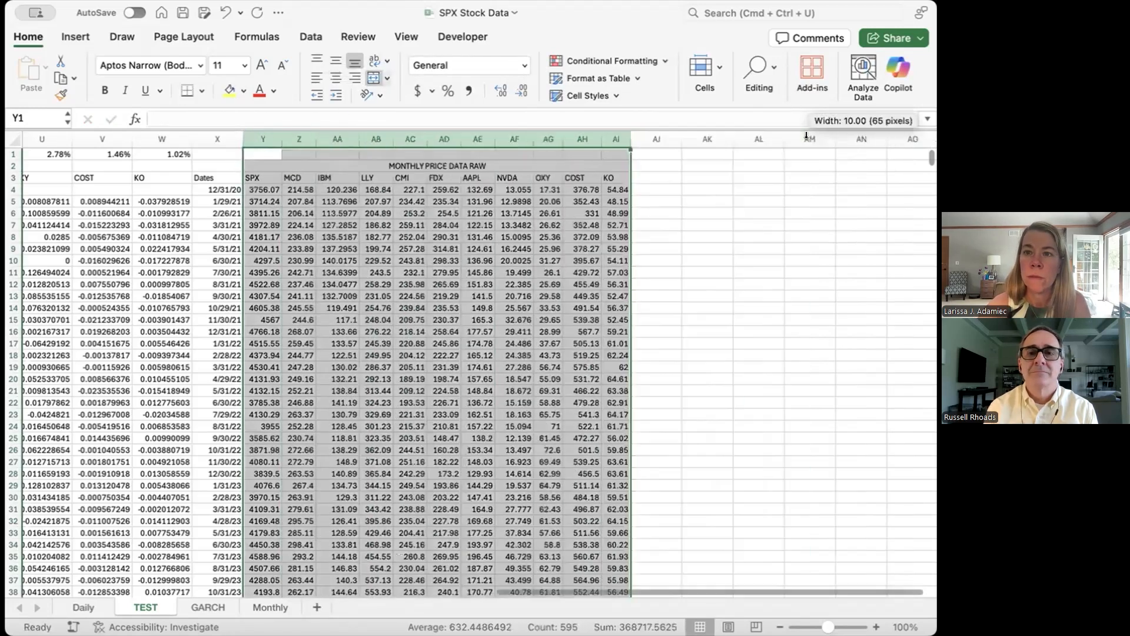
pyautogui.click(444, 273)
pyautogui.moveTo(253, 178); pyautogui.dragTo(617, 177)
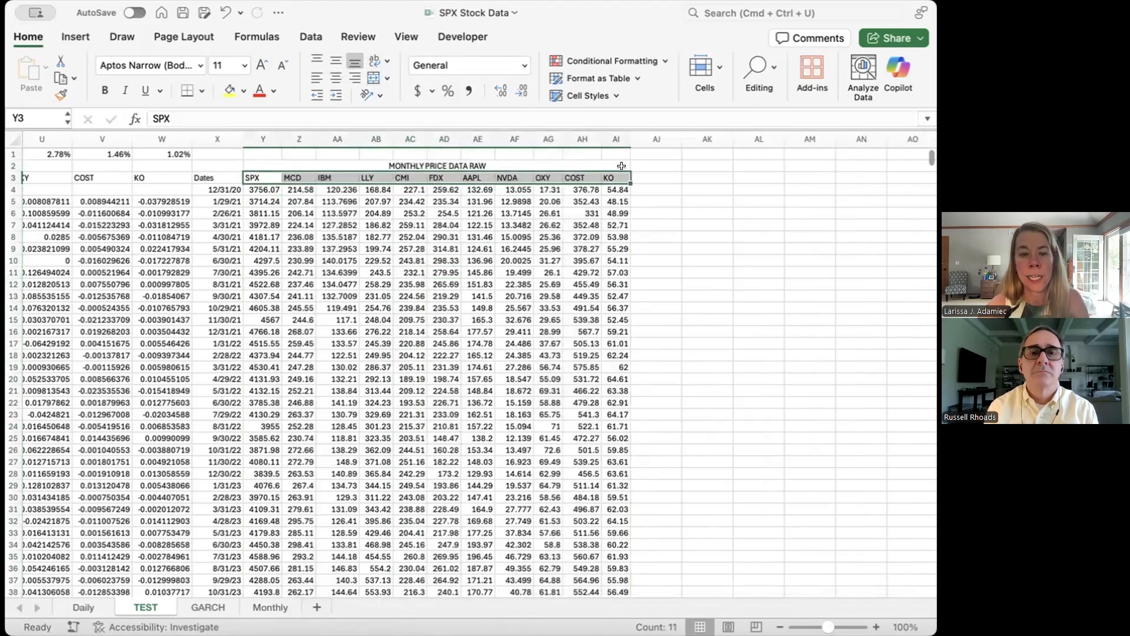
pyautogui.press('super+c')
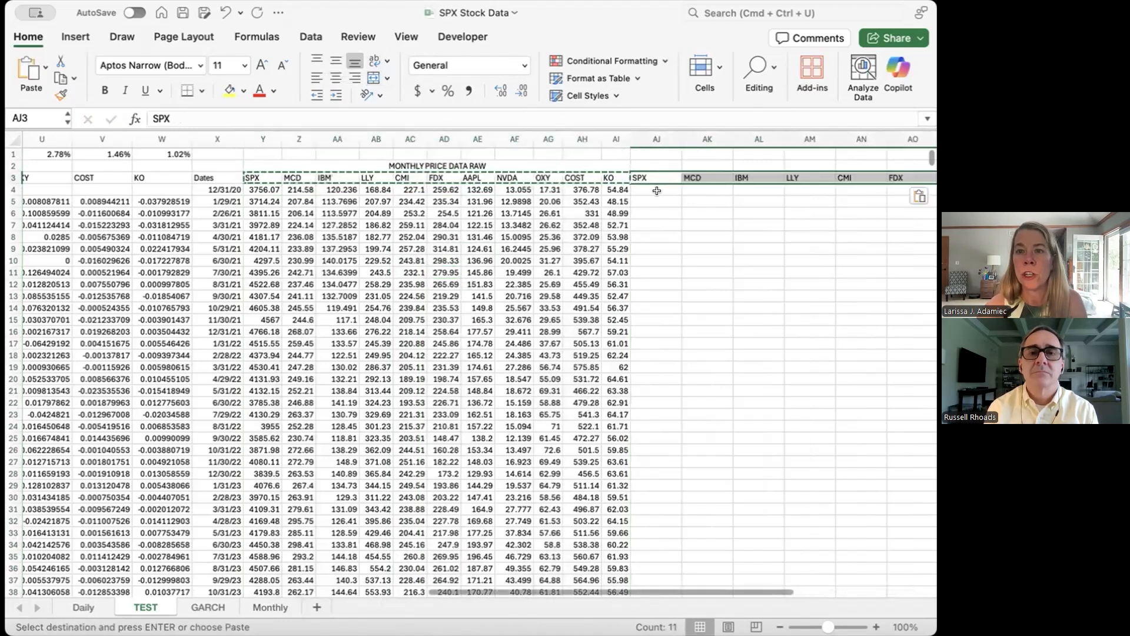
pyautogui.click(657, 188)
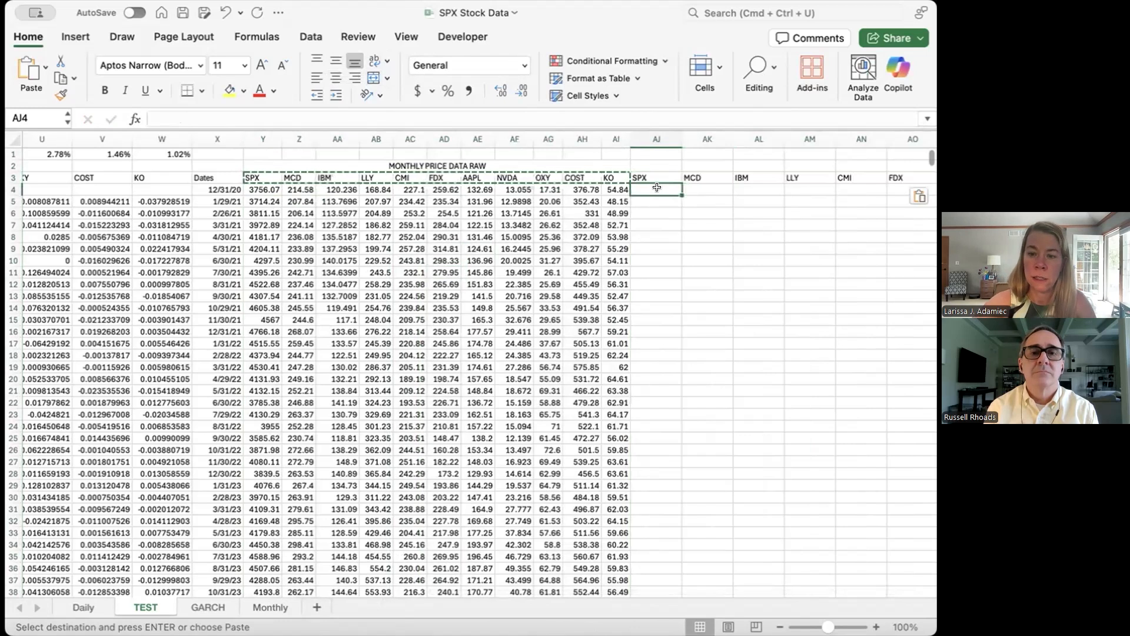
pyautogui.write('=(')
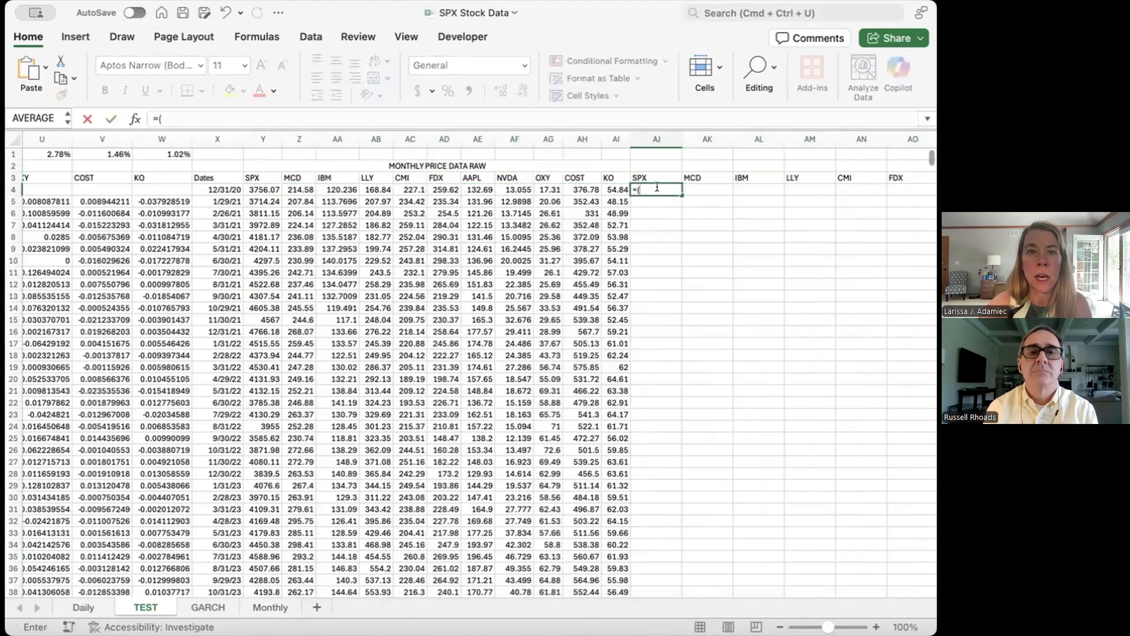
pyautogui.press('Escape')
# Step: Calculate the first SPX monthly return in cell AJ5 with =(Y5-Y4)/Y4
pyautogui.press('Down')
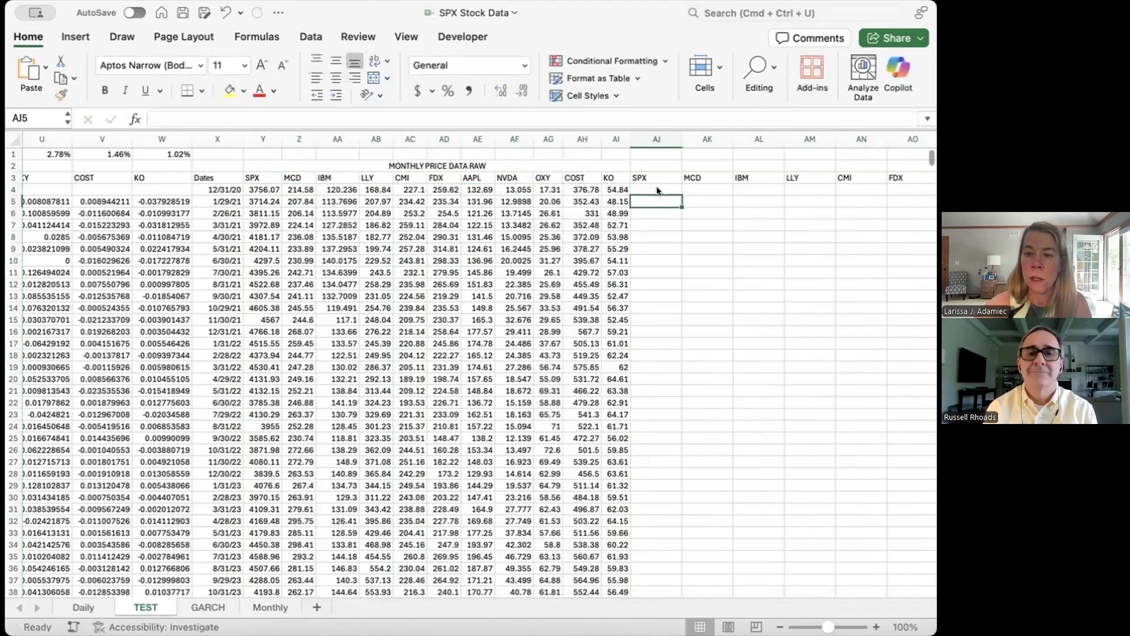
pyautogui.write('=(')
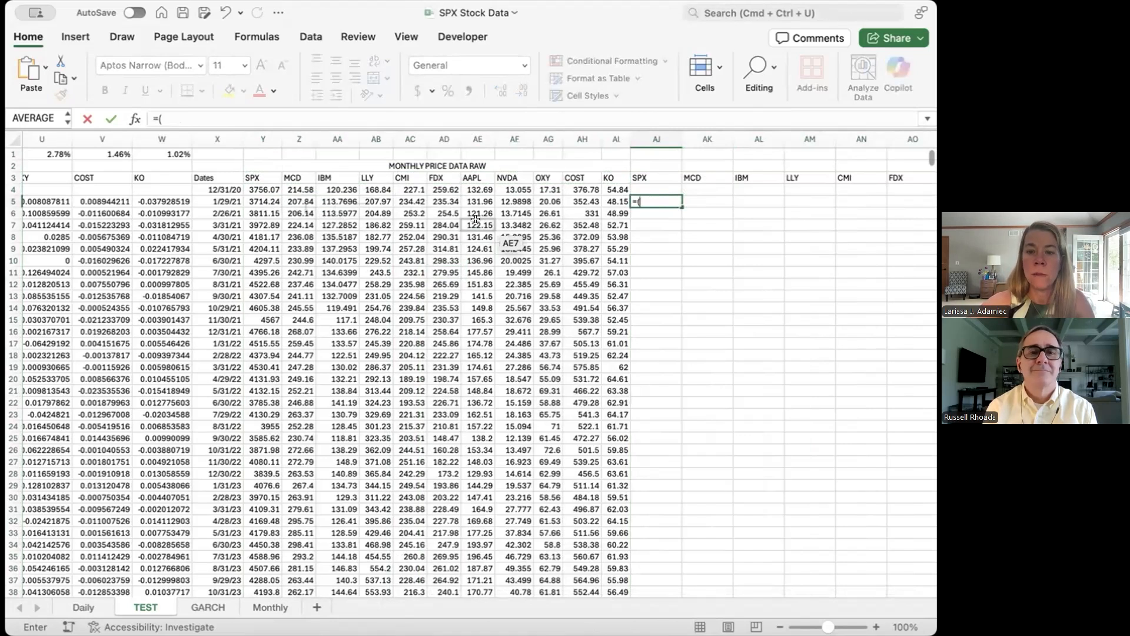
pyautogui.click(257, 201)
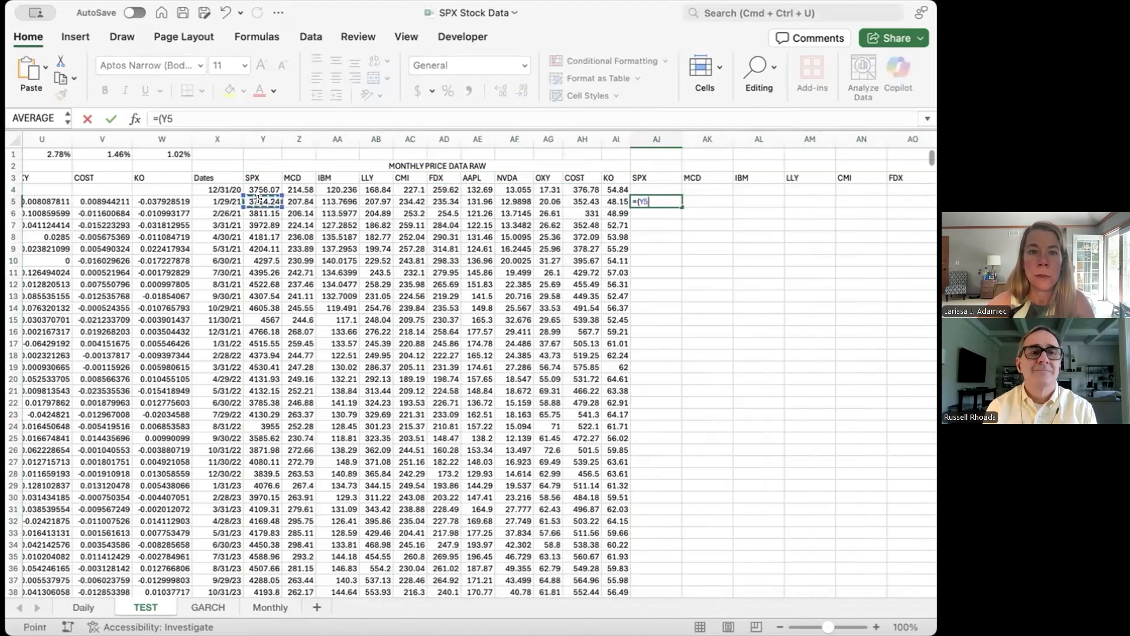
pyautogui.write('-')
pyautogui.click(258, 187)
pyautogui.write(')/')
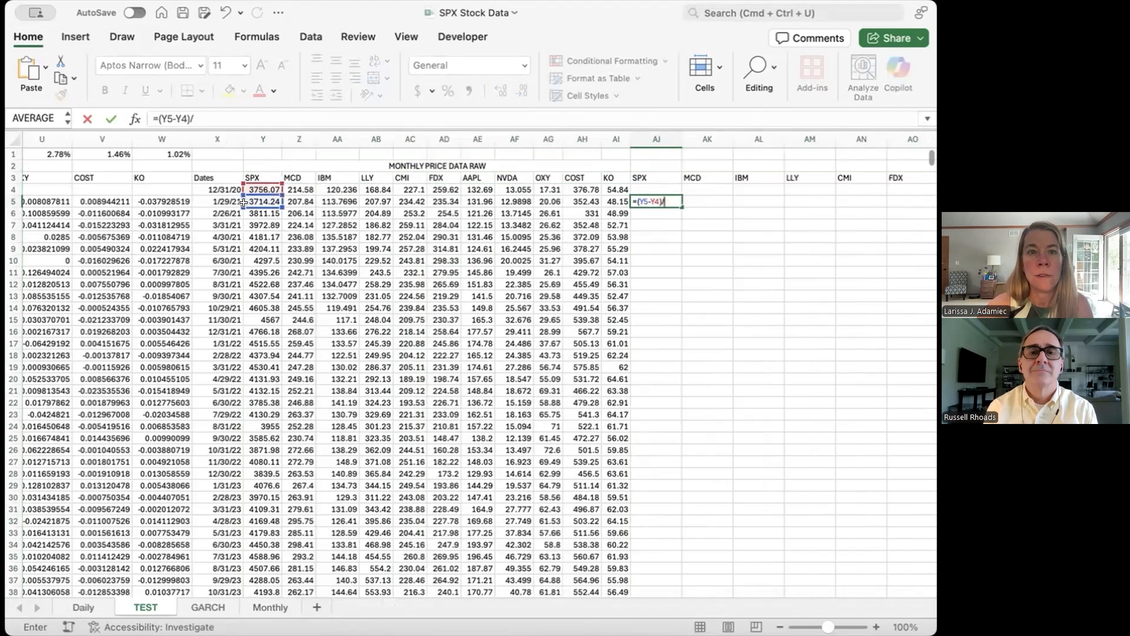
pyautogui.click(256, 187)
pyautogui.press('Return')
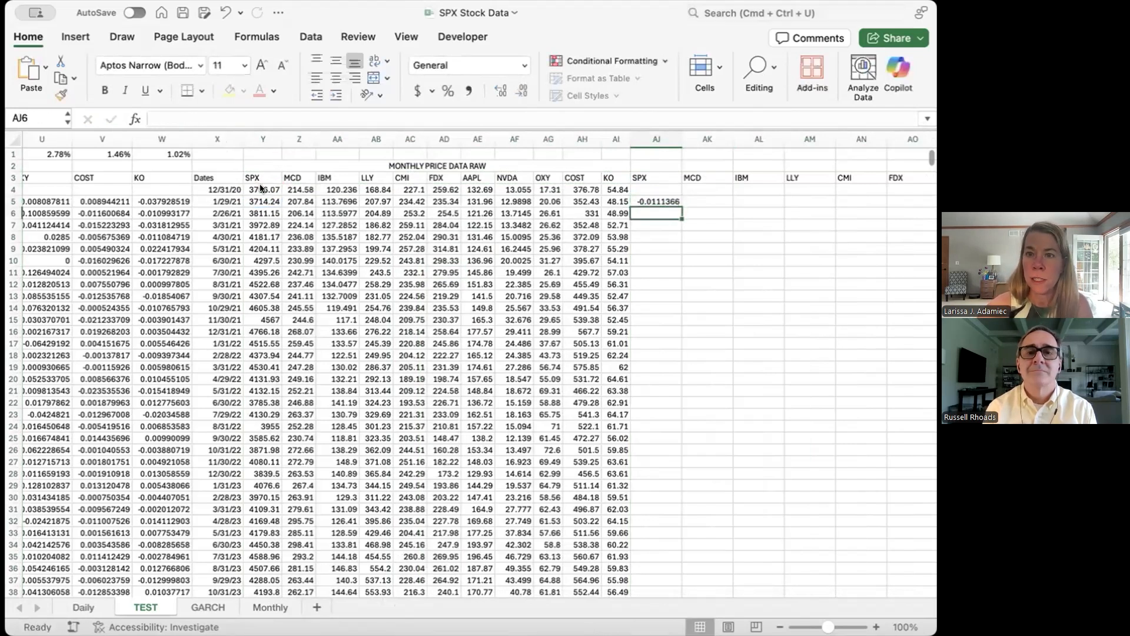
# Step: Copy the monthly return formula from AJ5 across to AT5 and fill the formulas down the columns
pyautogui.click(669, 200)
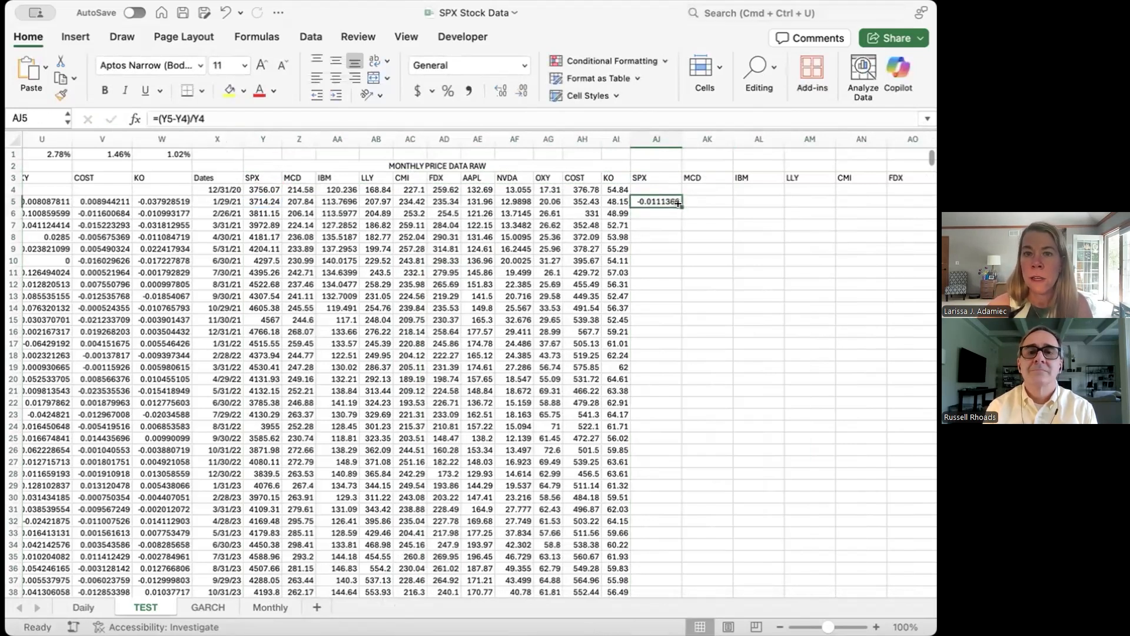
pyautogui.moveTo(677, 204); pyautogui.dragTo(857, 205)
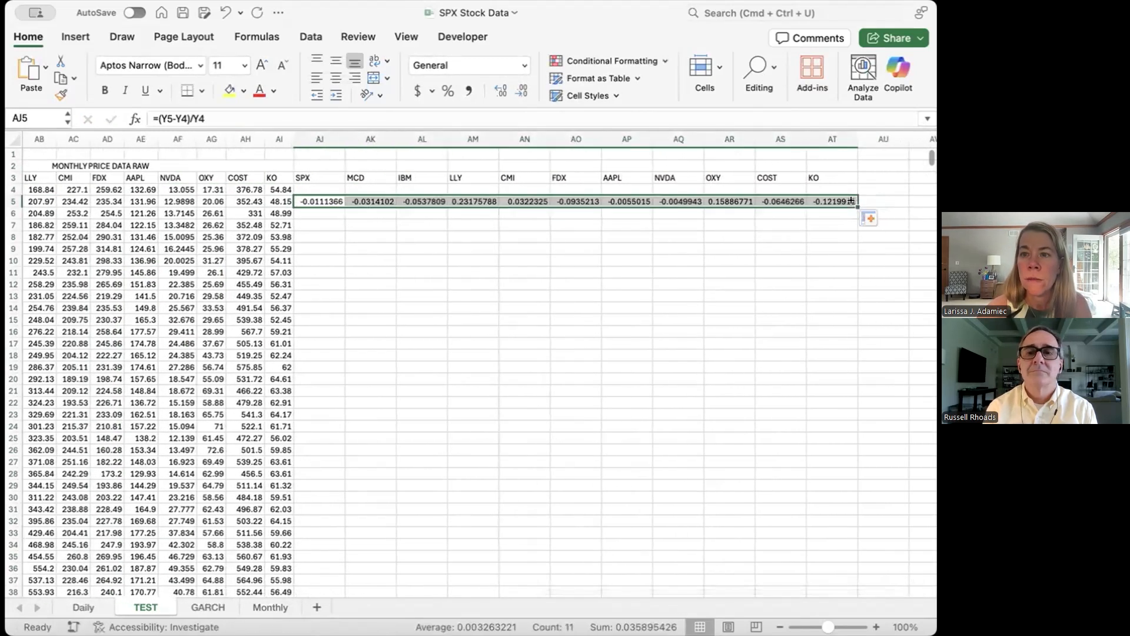
pyautogui.doubleClick(852, 201)
pyautogui.scroll(-15, 342, 225)
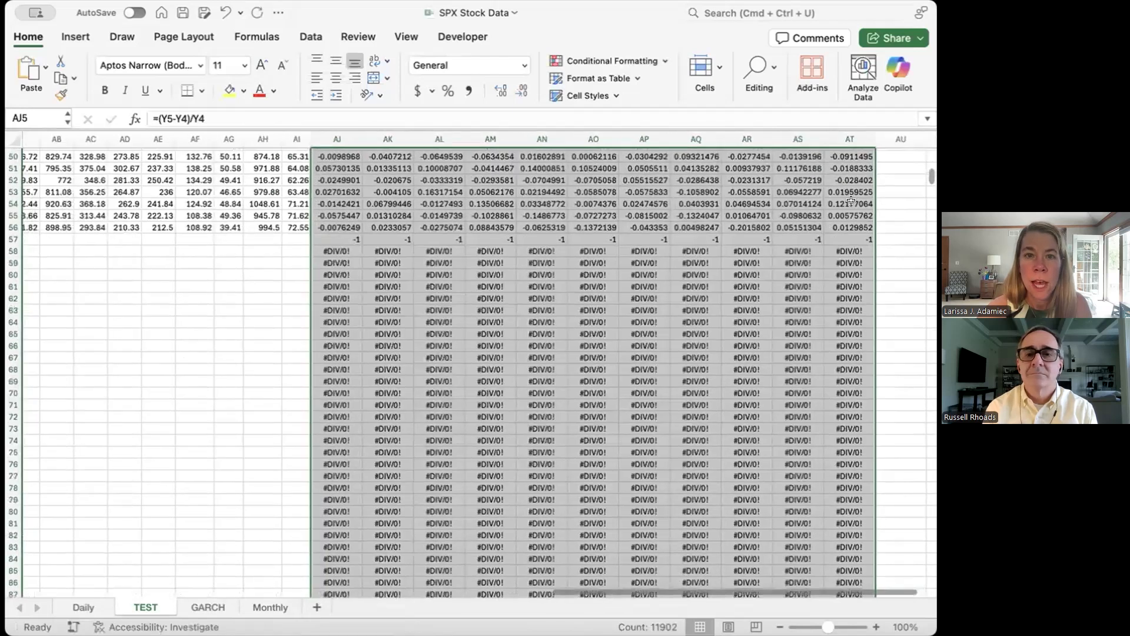
# Step: Clear the surplus return formulas below the last monthly price row, from AJ57 through AT1086
pyautogui.click(335, 237)
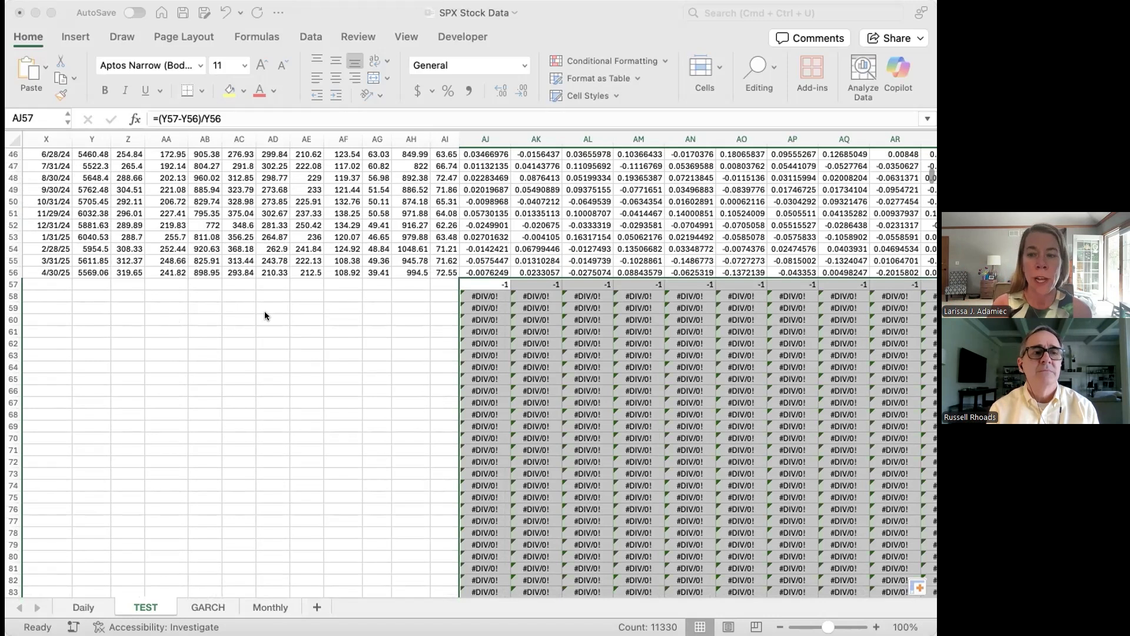
pyautogui.click(751, 374)
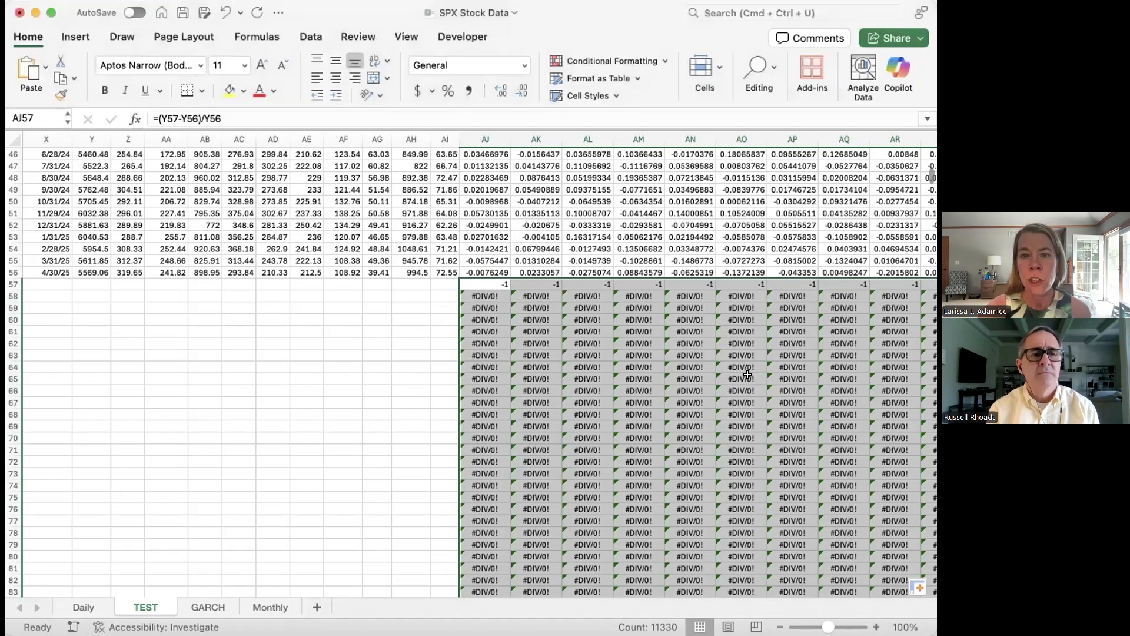
pyautogui.click(481, 278)
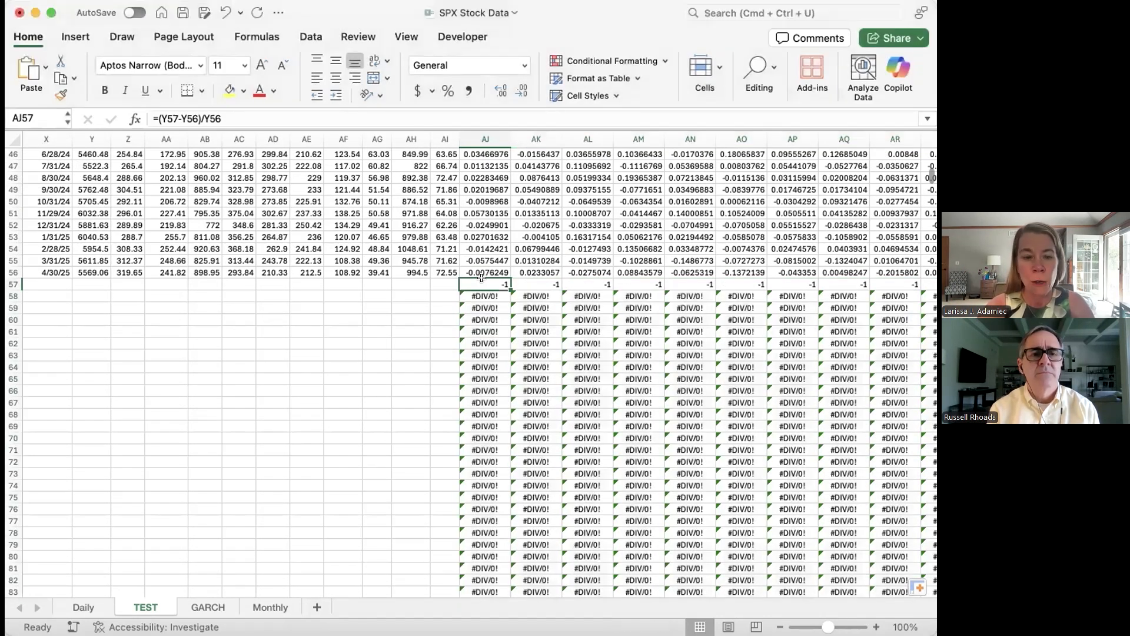
pyautogui.press('super+shift+Right')
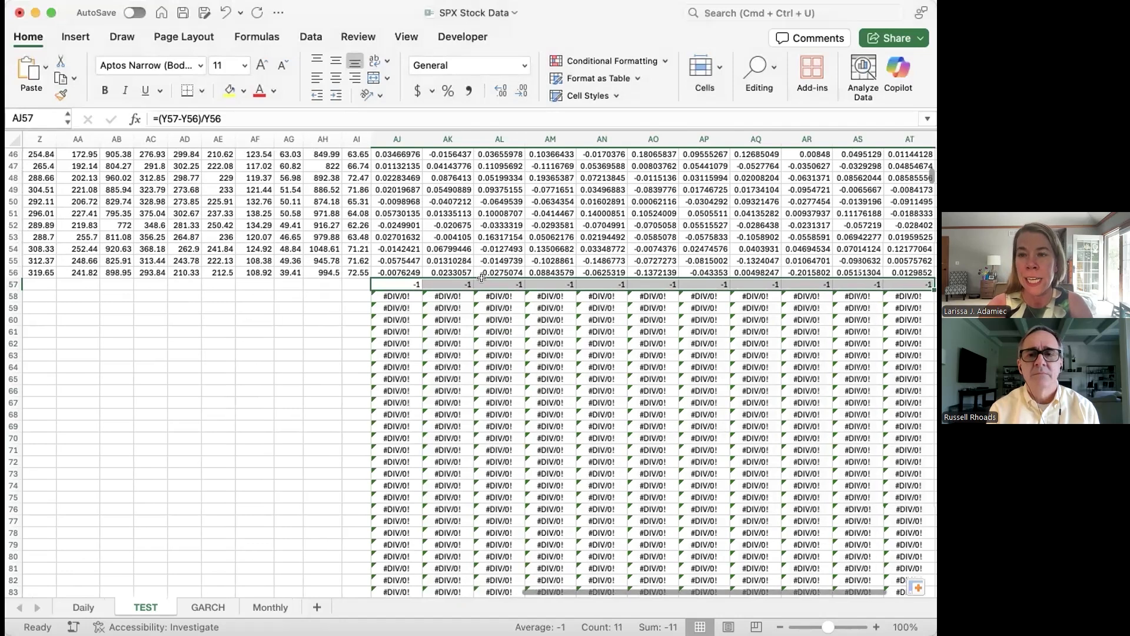
pyautogui.scroll(-2, 482, 278)
pyautogui.hscroll(1, 482, 278)
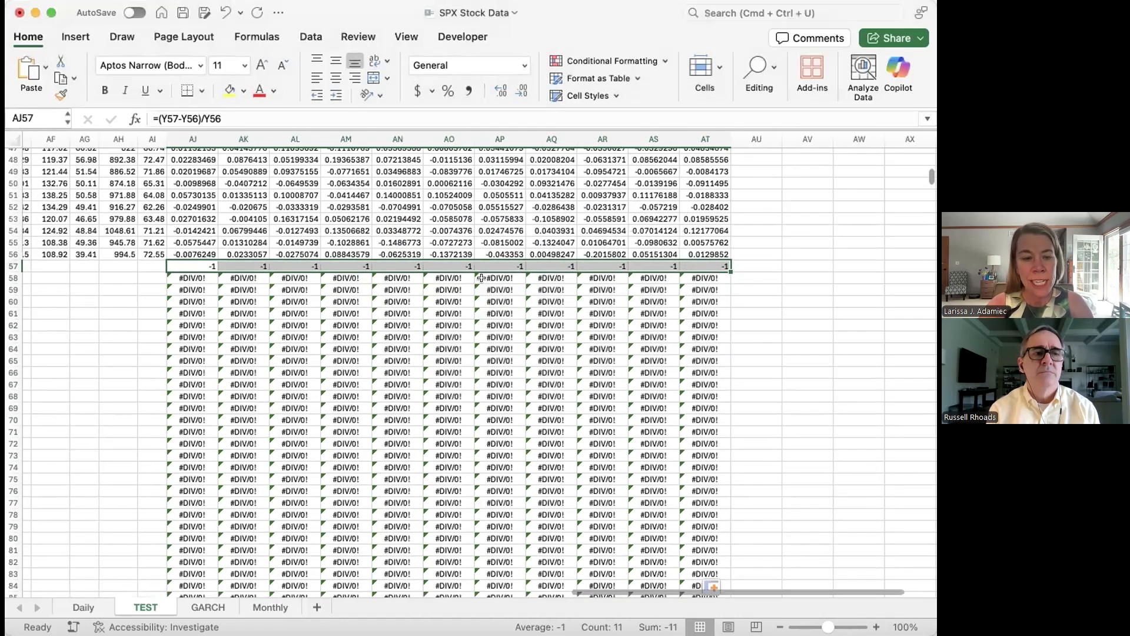
pyautogui.press('super+shift+Down')
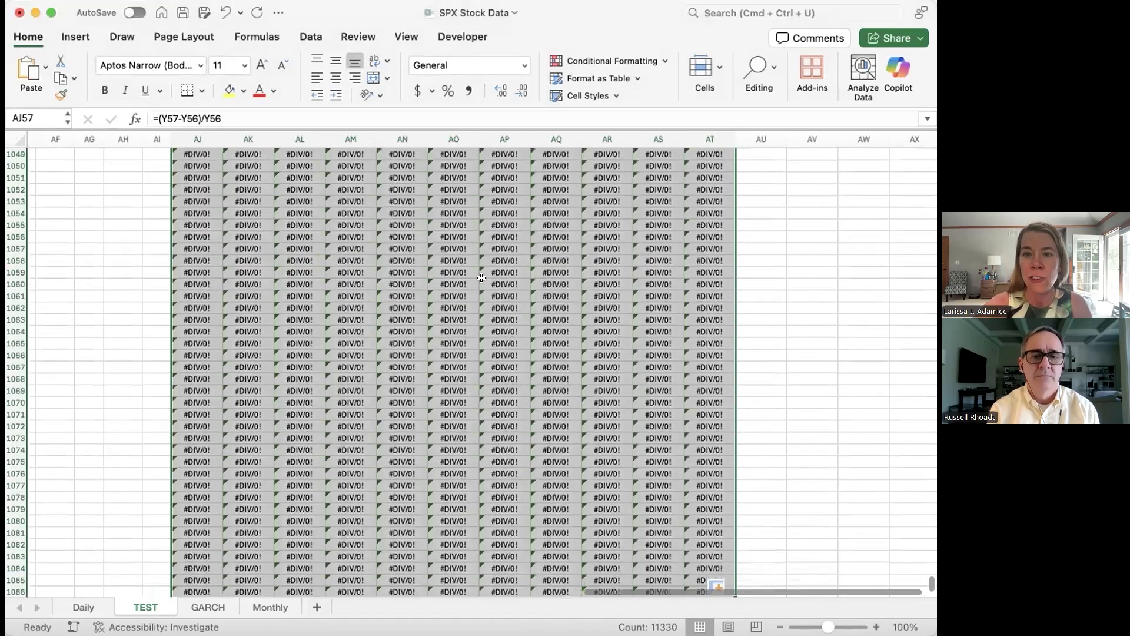
pyautogui.press('Delete')
# Step: Merge and center AJ2:AT2 above the new return columns and title it MONTHLY RETURNS
pyautogui.scroll(15, 482, 279)
pyautogui.hscroll(-3, 481, 279)
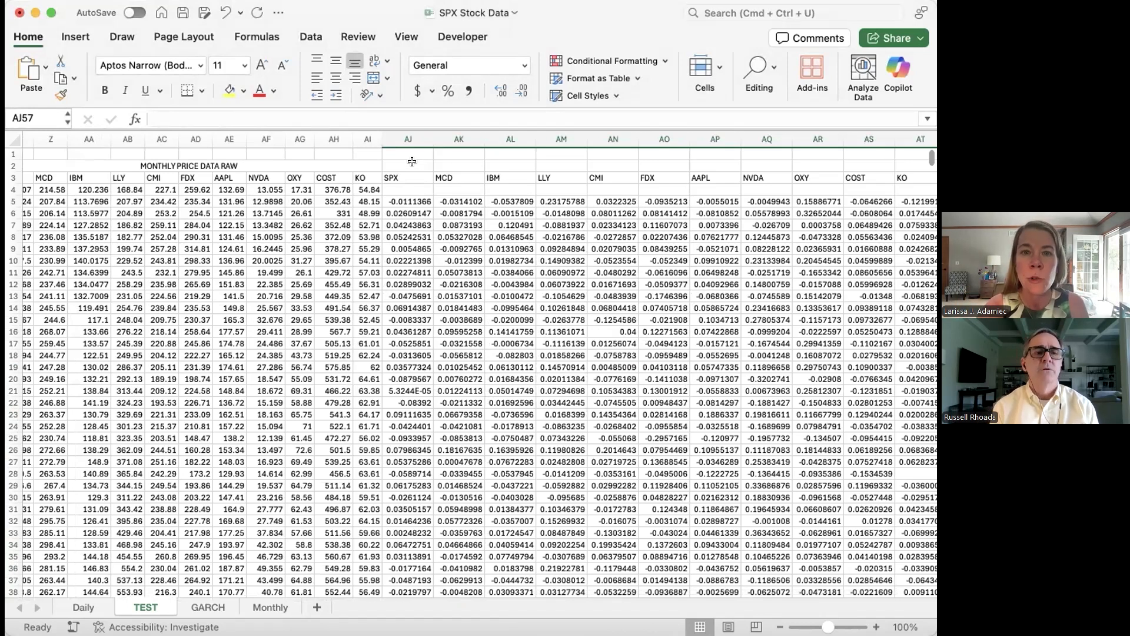
pyautogui.moveTo(399, 160); pyautogui.dragTo(741, 167)
pyautogui.moveTo(760, 113); pyautogui.dragTo(811, 160)
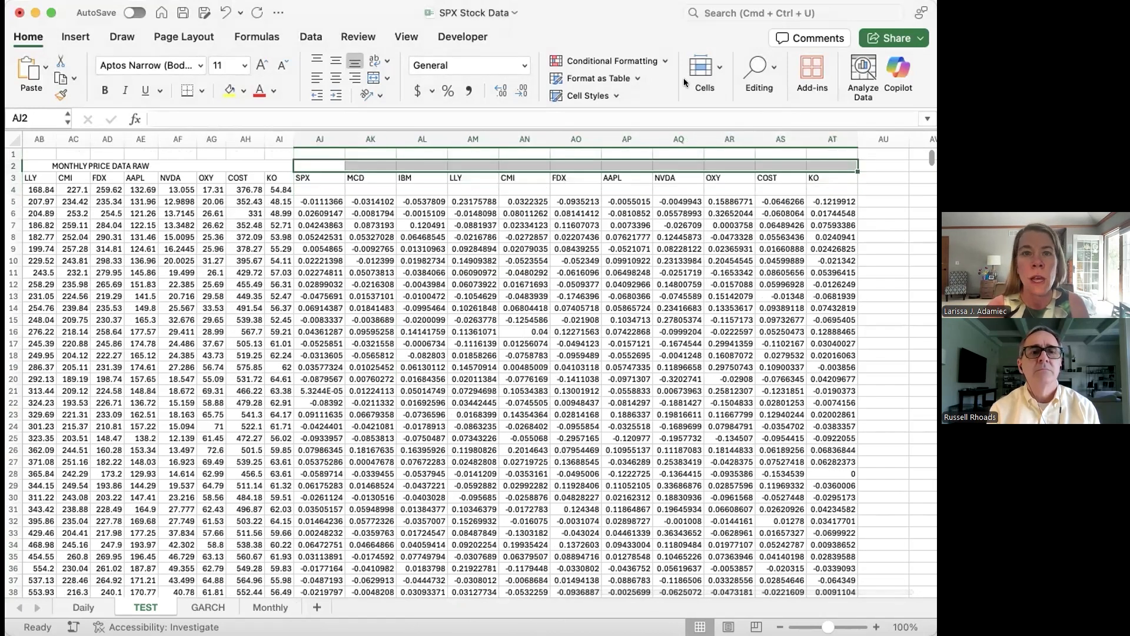
pyautogui.click(373, 77)
pyautogui.write('MONTHLY RETURNS')
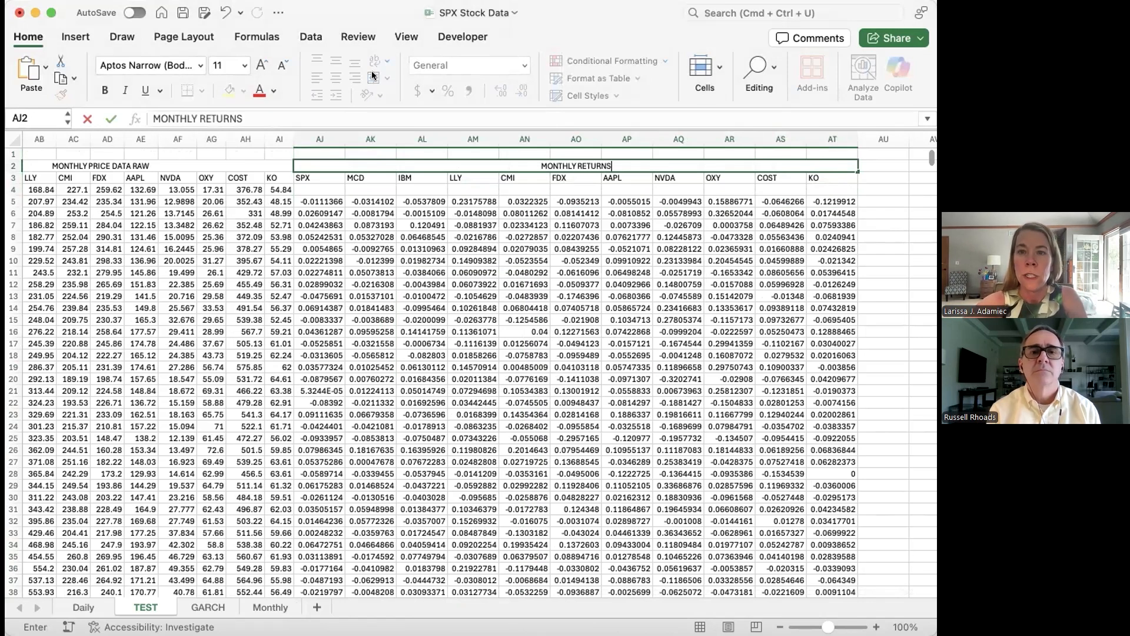
pyautogui.press('Return')
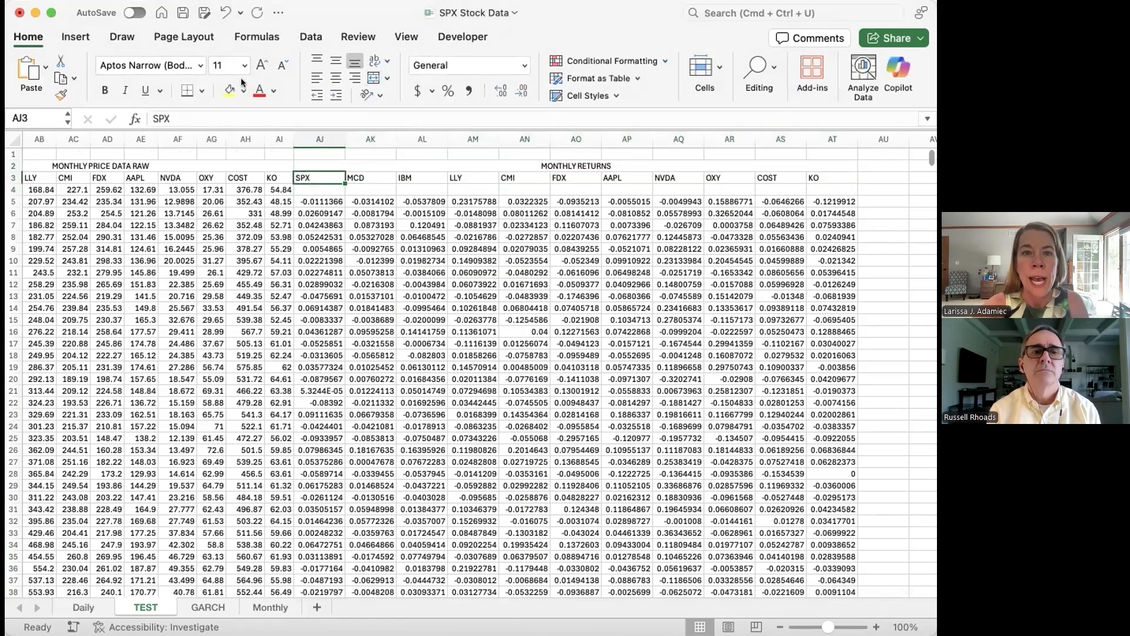
# Step: Calculate the SPX monthly return standard deviation in AJ1 with =STDEV(AJ5:AJ56) and copy the formula across to AT1
pyautogui.click(323, 153)
pyautogui.write('=STDEV(')
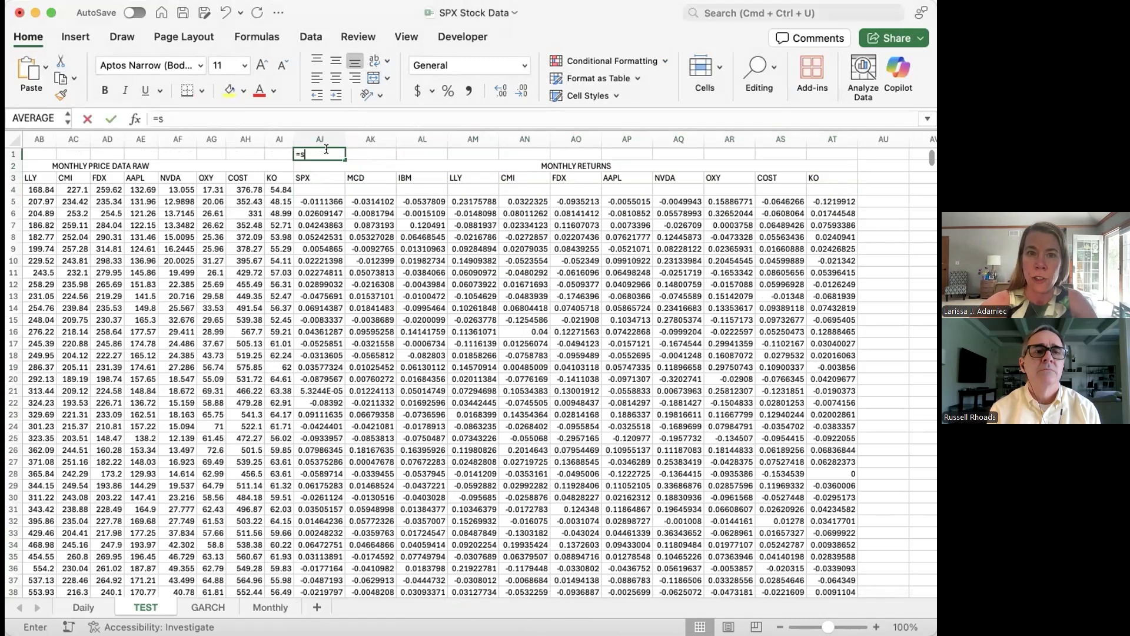
pyautogui.click(319, 201)
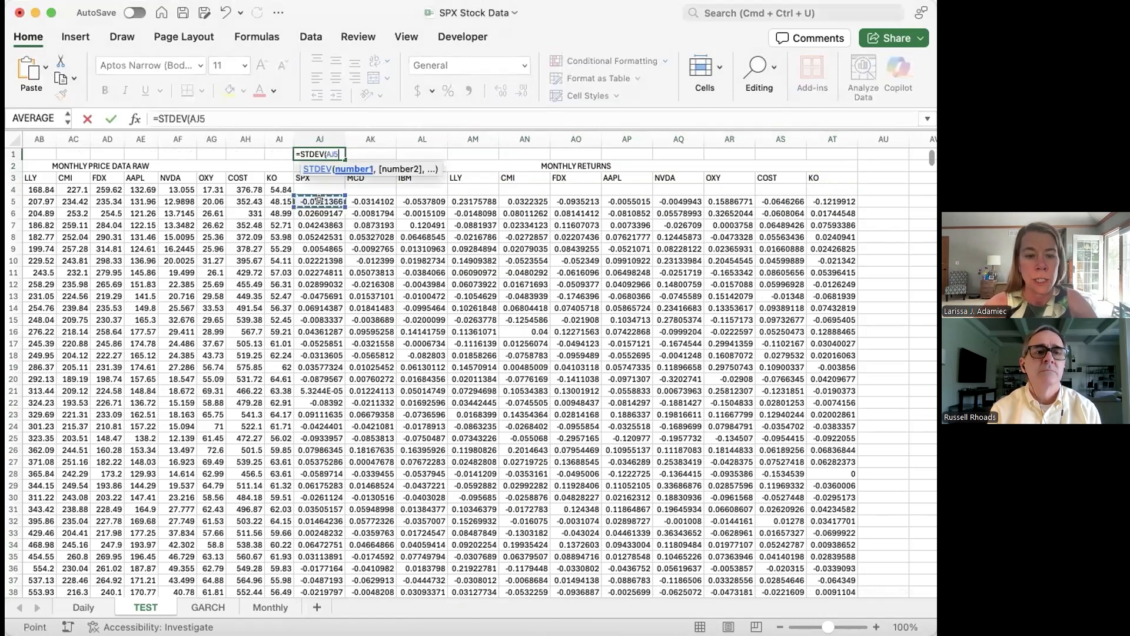
pyautogui.scroll(-6, 321, 199)
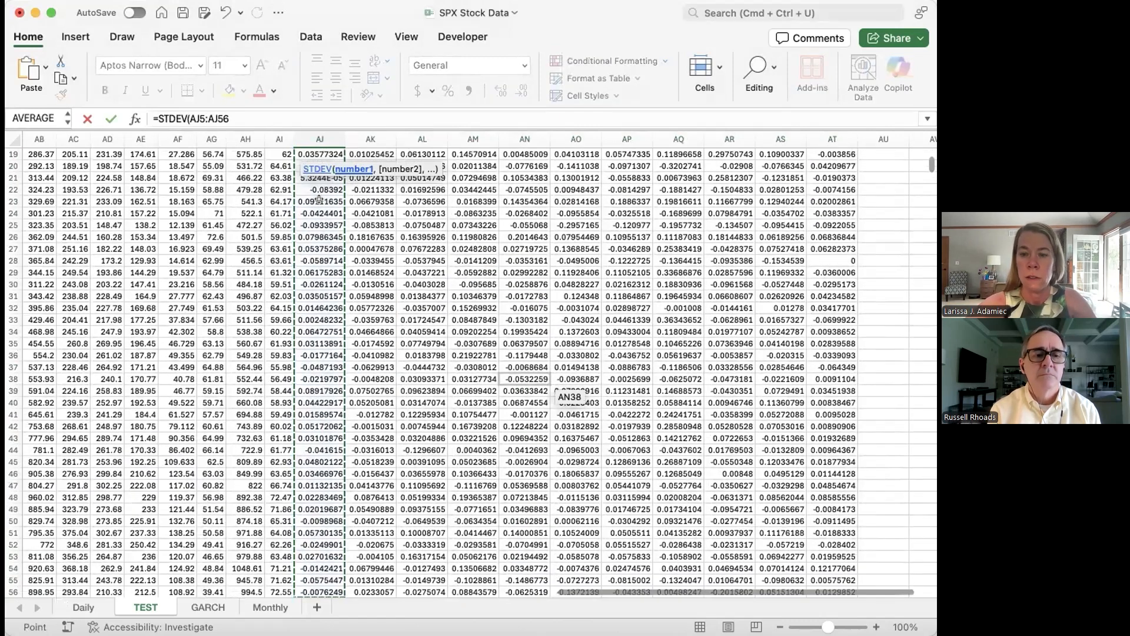
pyautogui.press('Return')
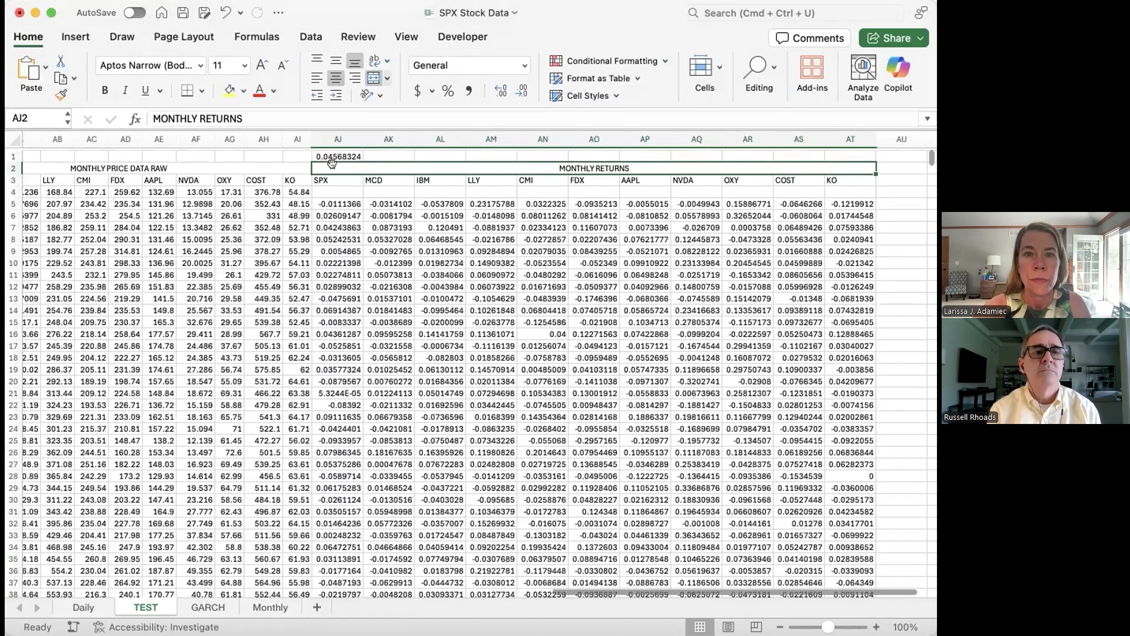
pyautogui.click(341, 152)
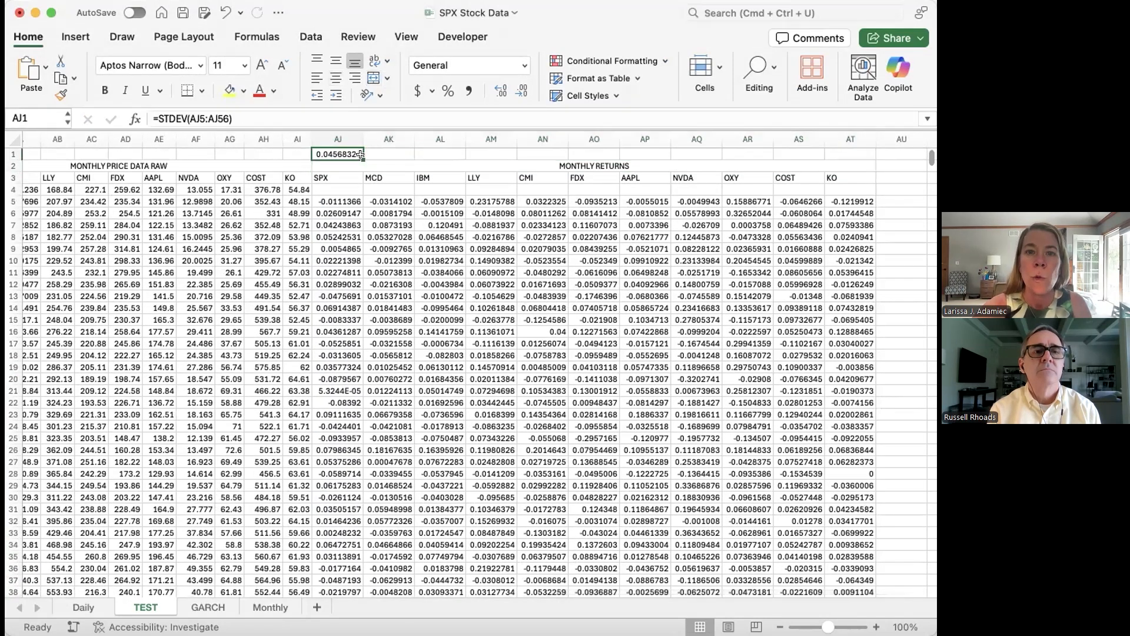
pyautogui.moveTo(359, 155); pyautogui.dragTo(864, 127)
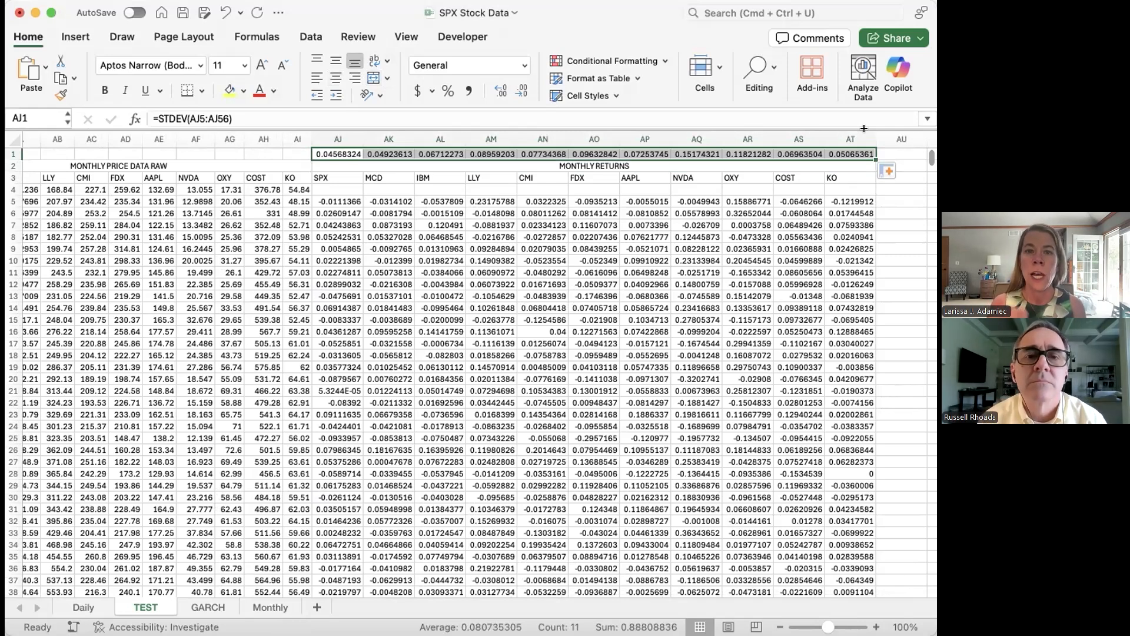
# Step: Copy the ticker headers AJ3:AT3 and paste them transposed as a vertical list starting in AV5
pyautogui.hscroll(3, 623, 241)
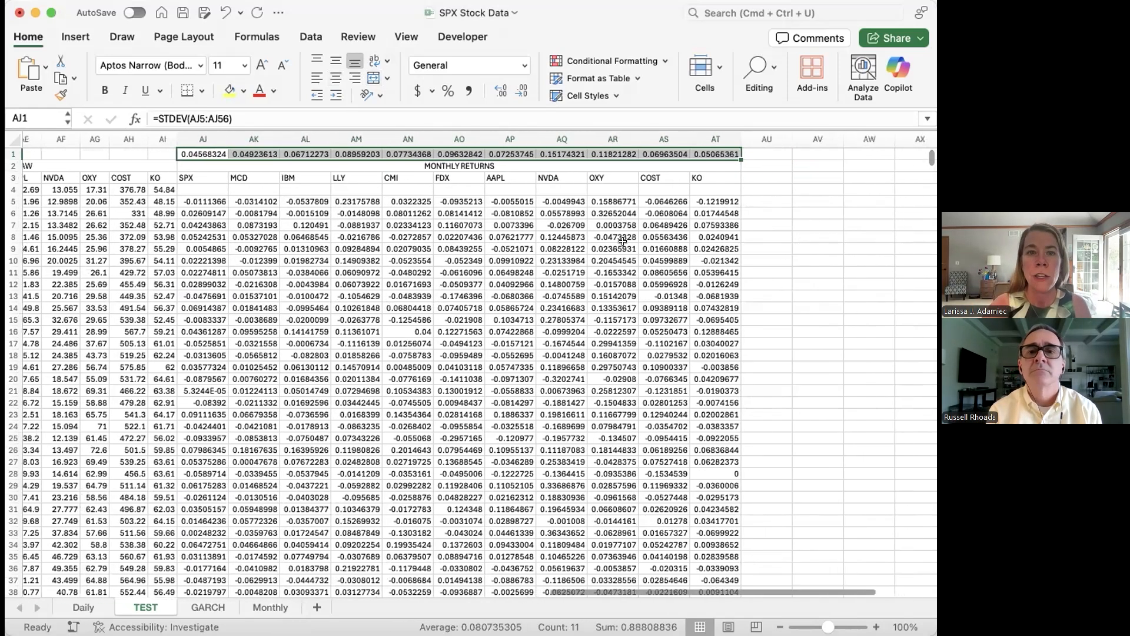
pyautogui.moveTo(185, 179); pyautogui.dragTo(702, 173)
pyautogui.press('super+c')
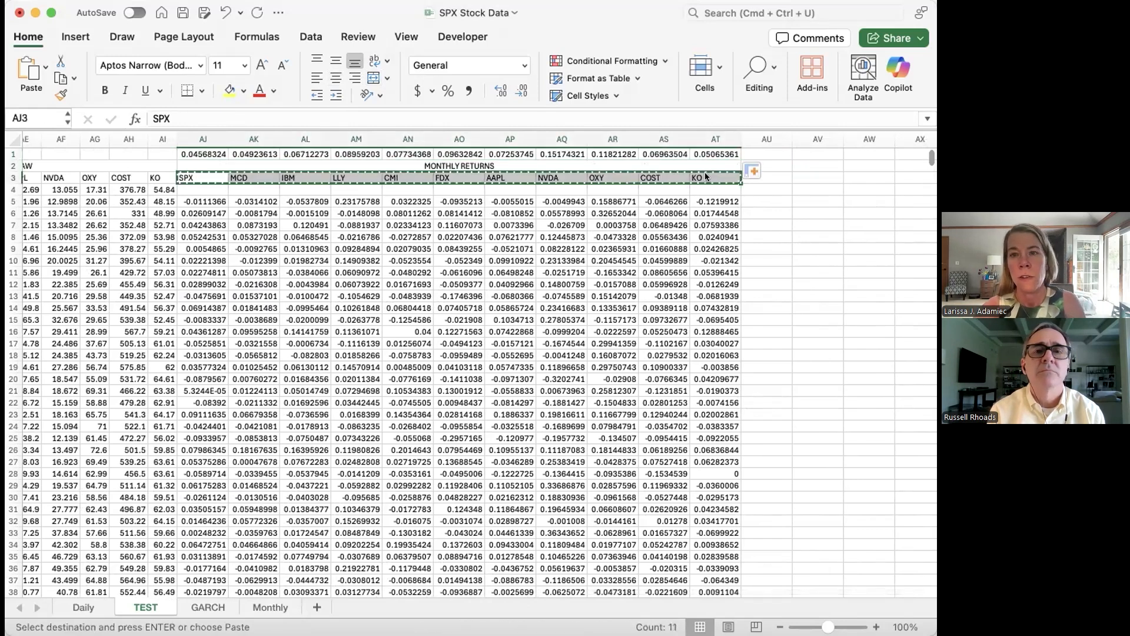
pyautogui.hscroll(4, 704, 172)
pyautogui.click(601, 194)
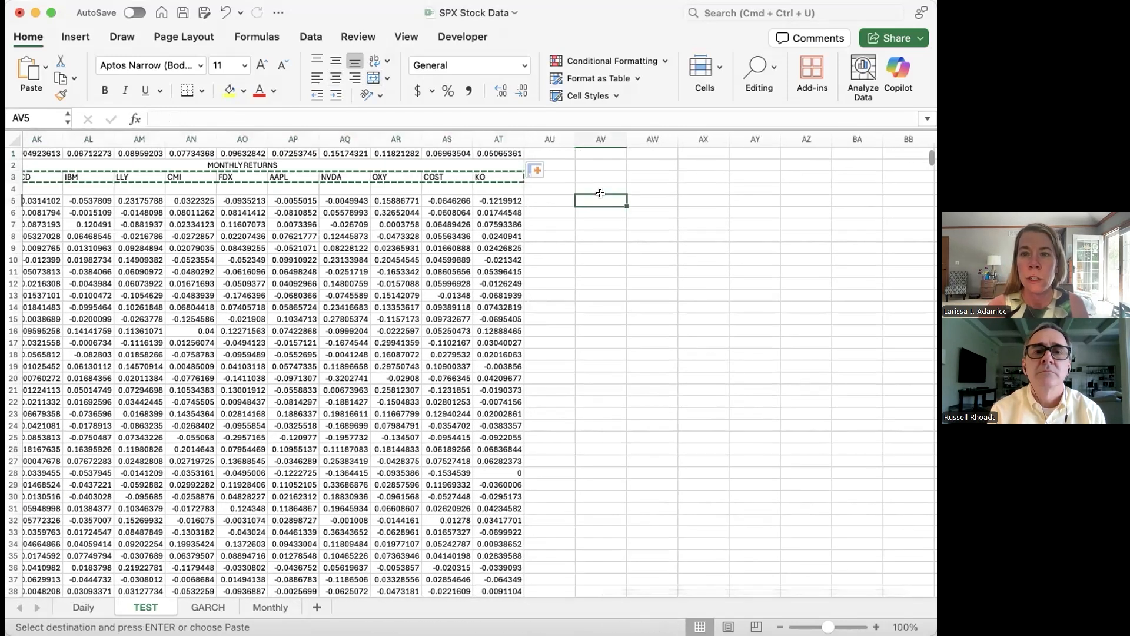
pyautogui.rightClick(601, 195)
pyautogui.moveTo(646, 259)
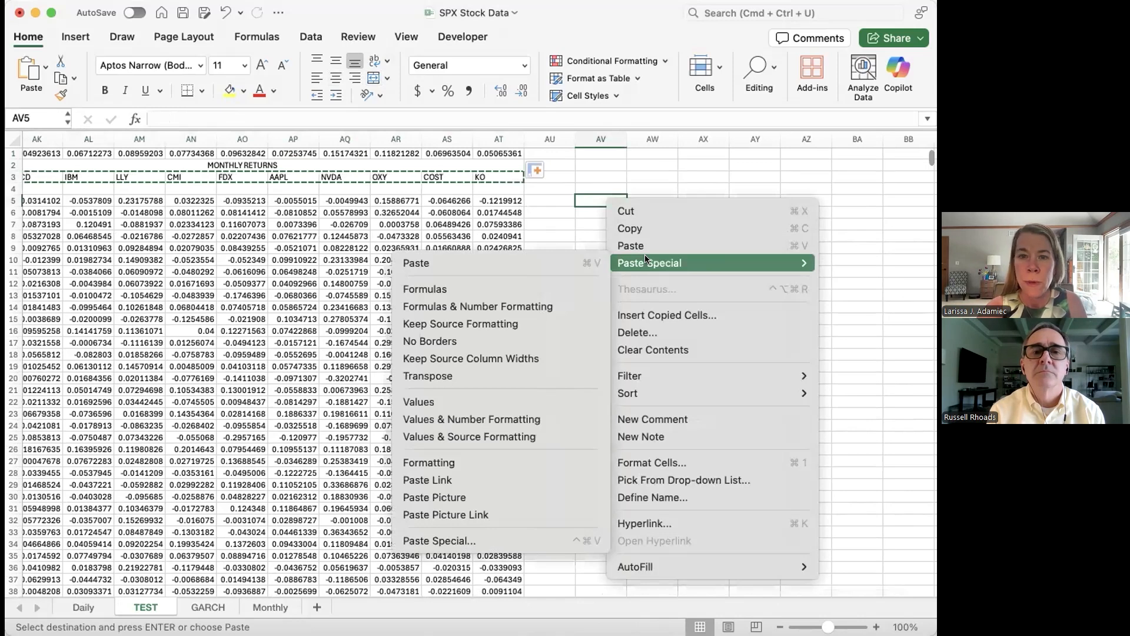
pyautogui.click(500, 372)
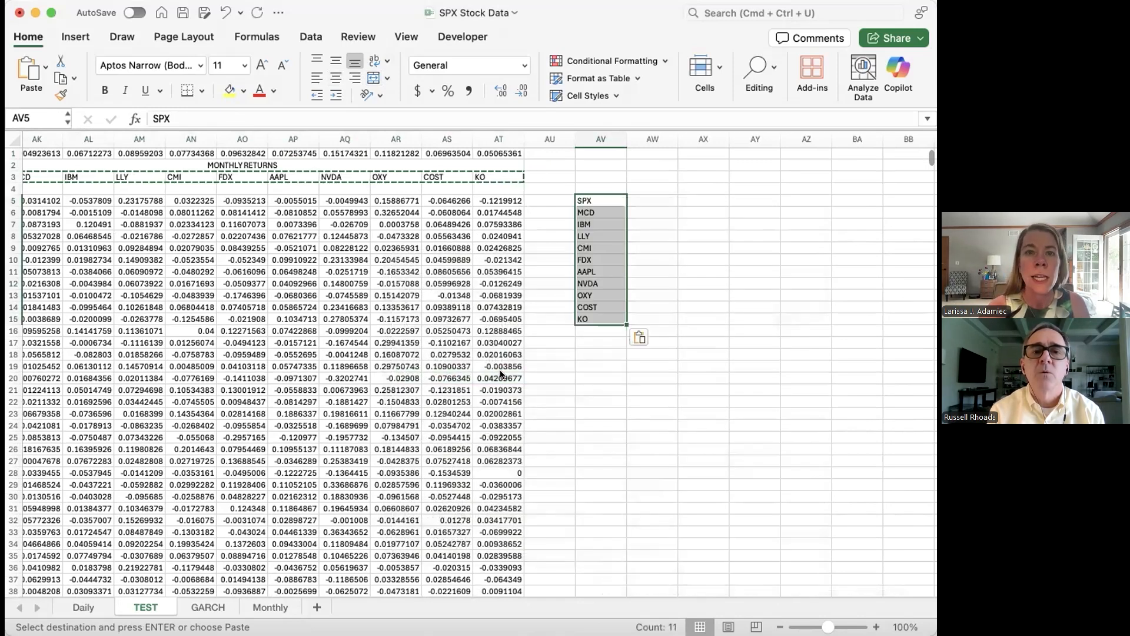
# Step: Format the monthly standard deviations in AJ1:AT1 as percentages with two decimal places
pyautogui.hscroll(-10, 500, 372)
pyautogui.hscroll(-10, 500, 372)
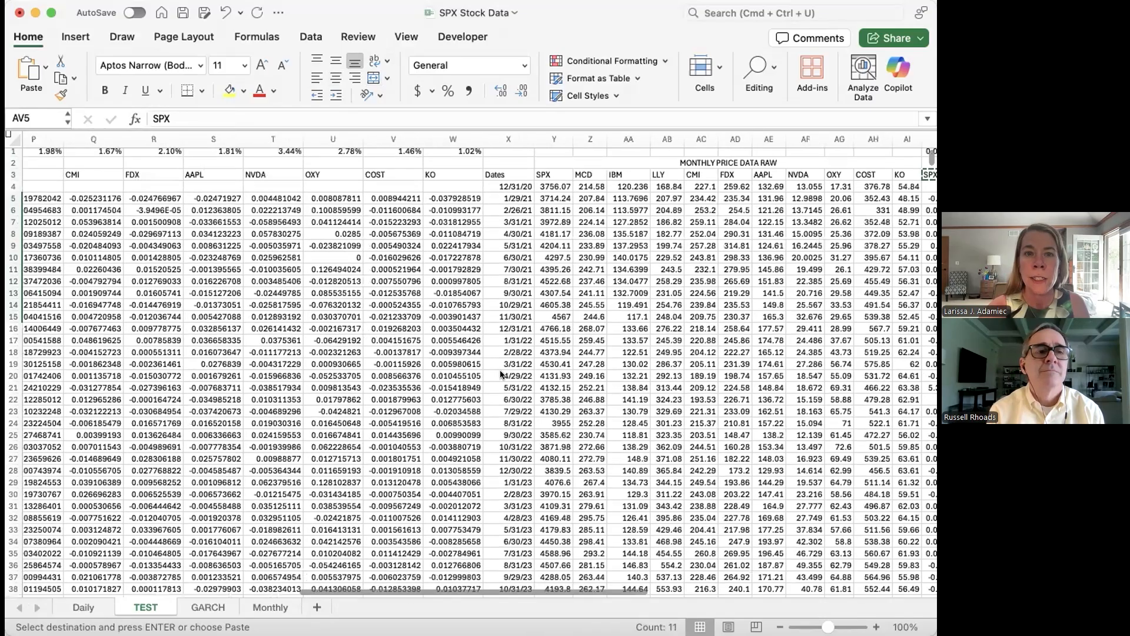
pyautogui.hscroll(15, 499, 225)
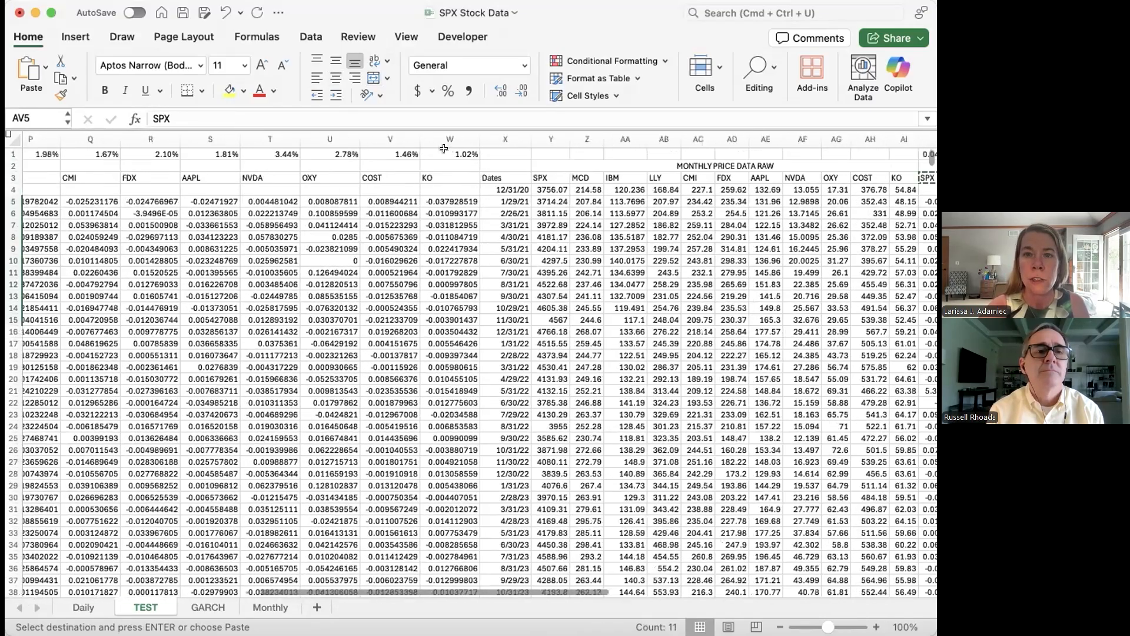
pyautogui.click(462, 153)
pyautogui.press('super+shift+Right')
pyautogui.moveTo(774, 143); pyautogui.dragTo(837, 152)
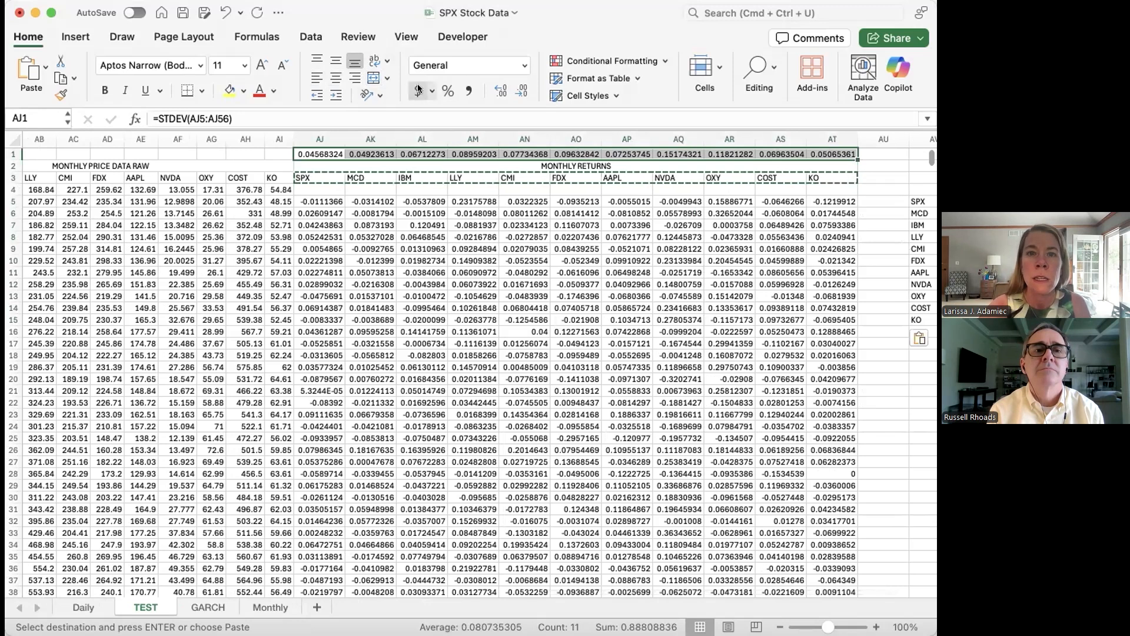
pyautogui.click(439, 91)
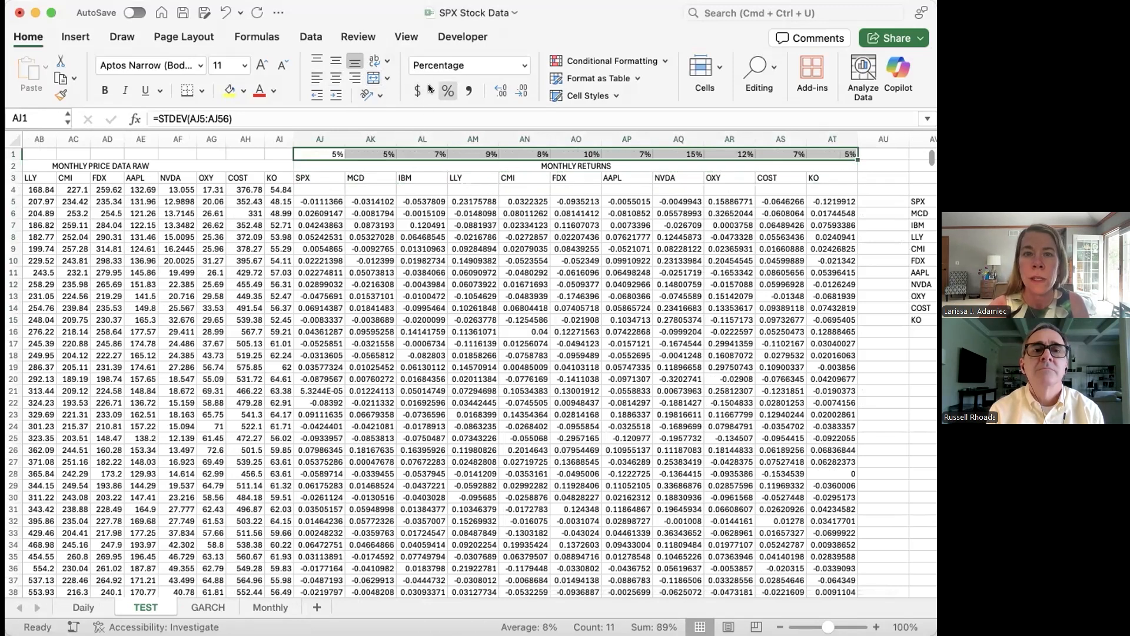
pyautogui.click(495, 93)
pyautogui.click(493, 92)
# Step: Copy the daily standard deviations in M1:W1 and paste them as values only in the row starting at AV19
pyautogui.hscroll(-10, 468, 319)
pyautogui.hscroll(-8, 468, 320)
pyautogui.moveTo(177, 153); pyautogui.dragTo(763, 136)
pyautogui.press('super+c')
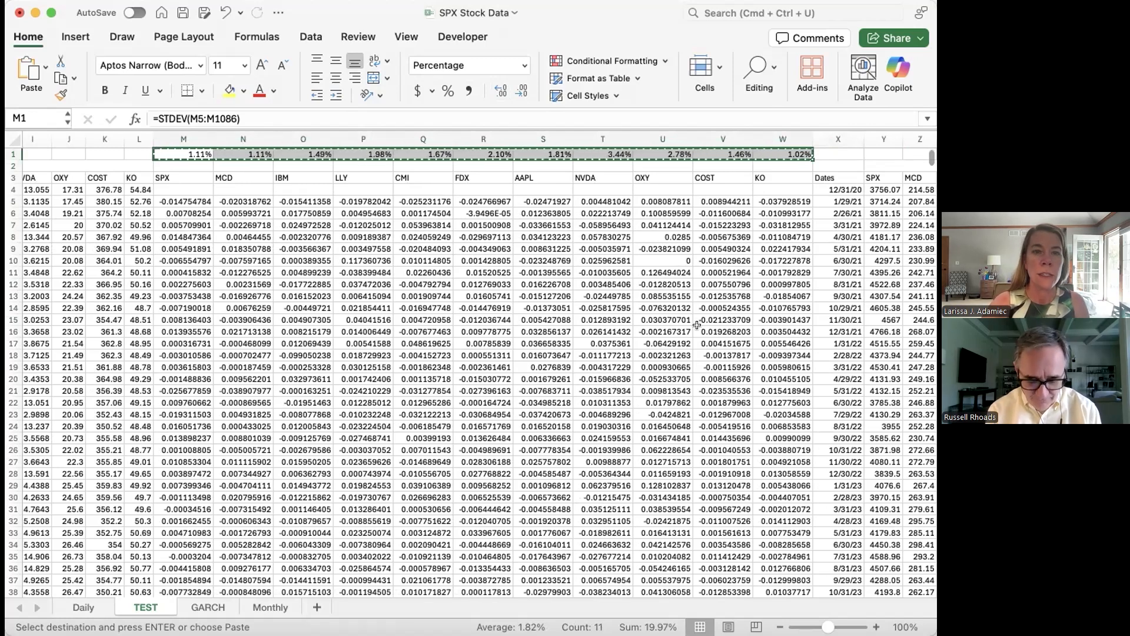
pyautogui.hscroll(15, 689, 186)
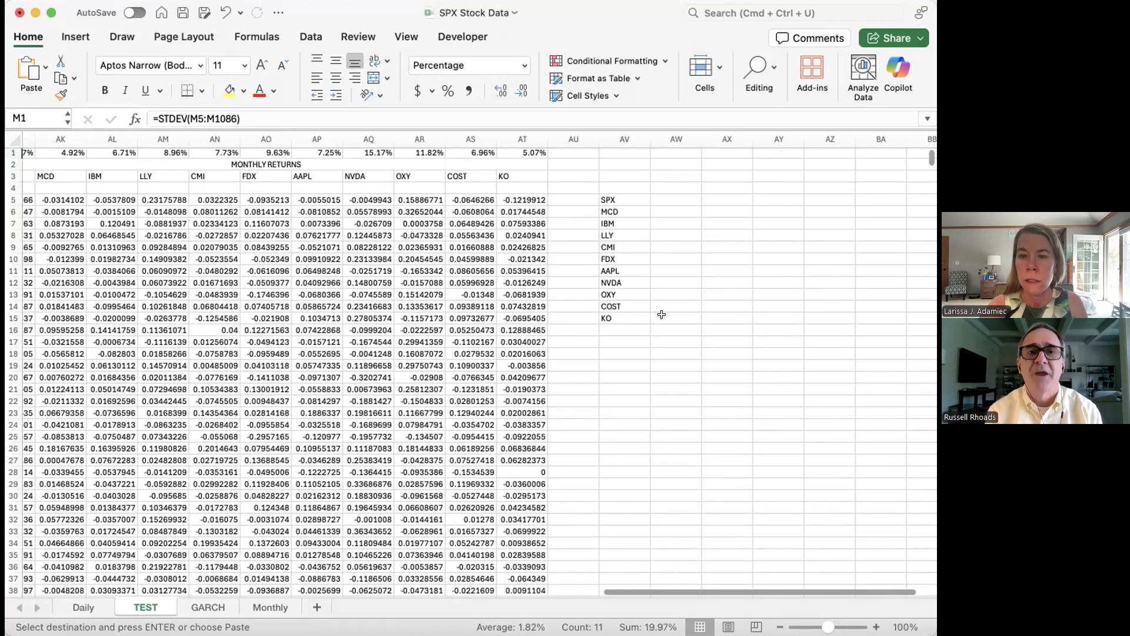
pyautogui.hscroll(2, 660, 315)
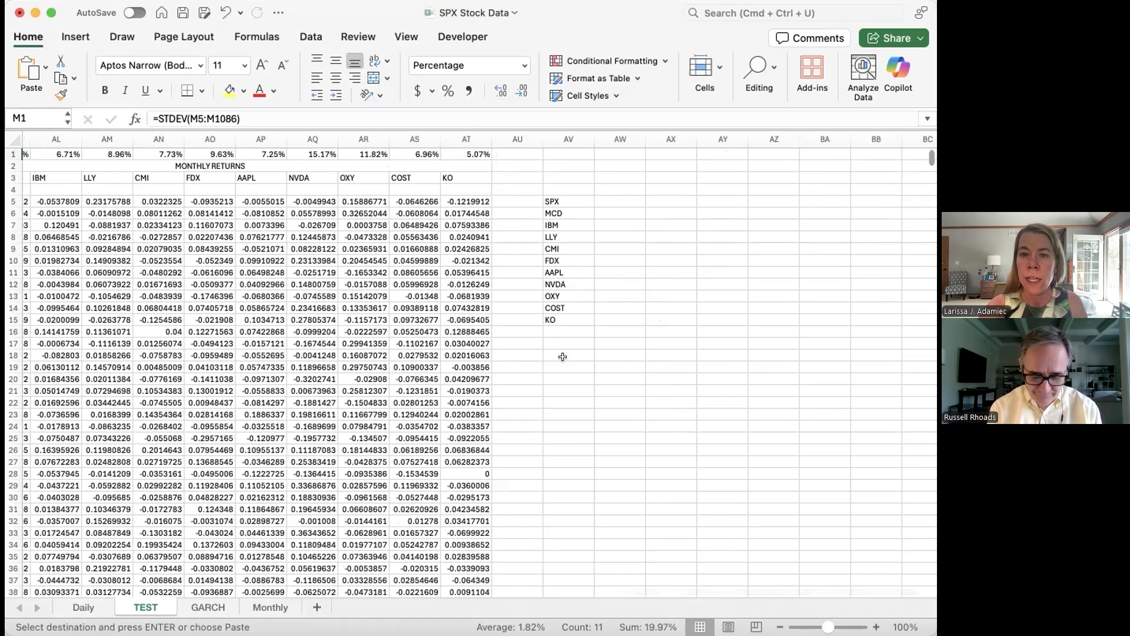
pyautogui.click(561, 358)
pyautogui.rightClick(564, 360)
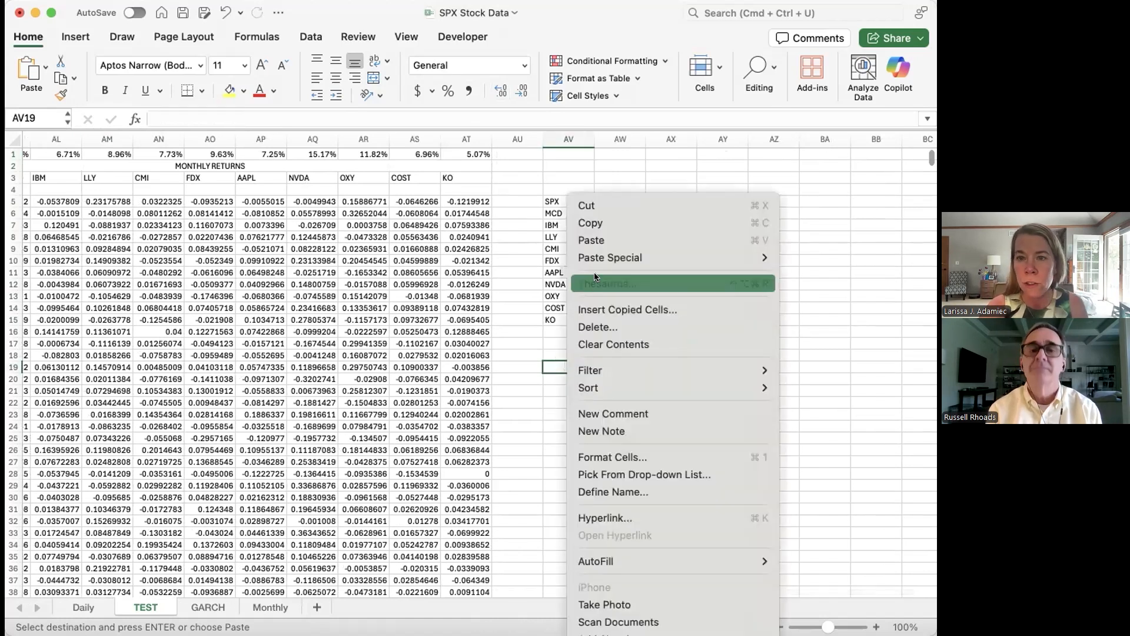
pyautogui.moveTo(598, 258)
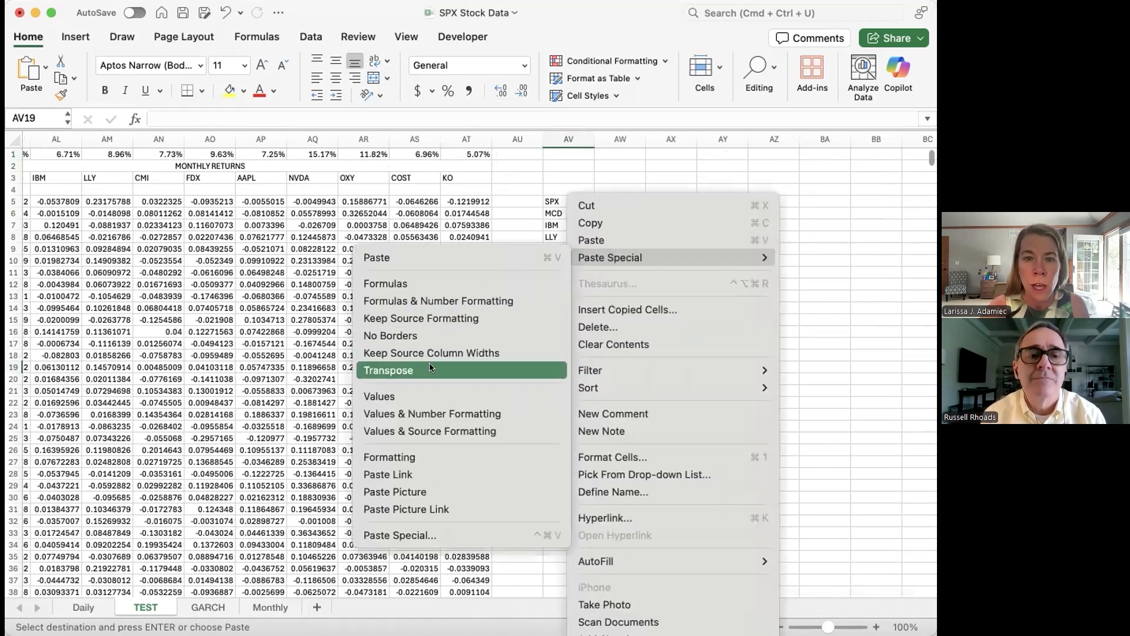
pyautogui.click(429, 396)
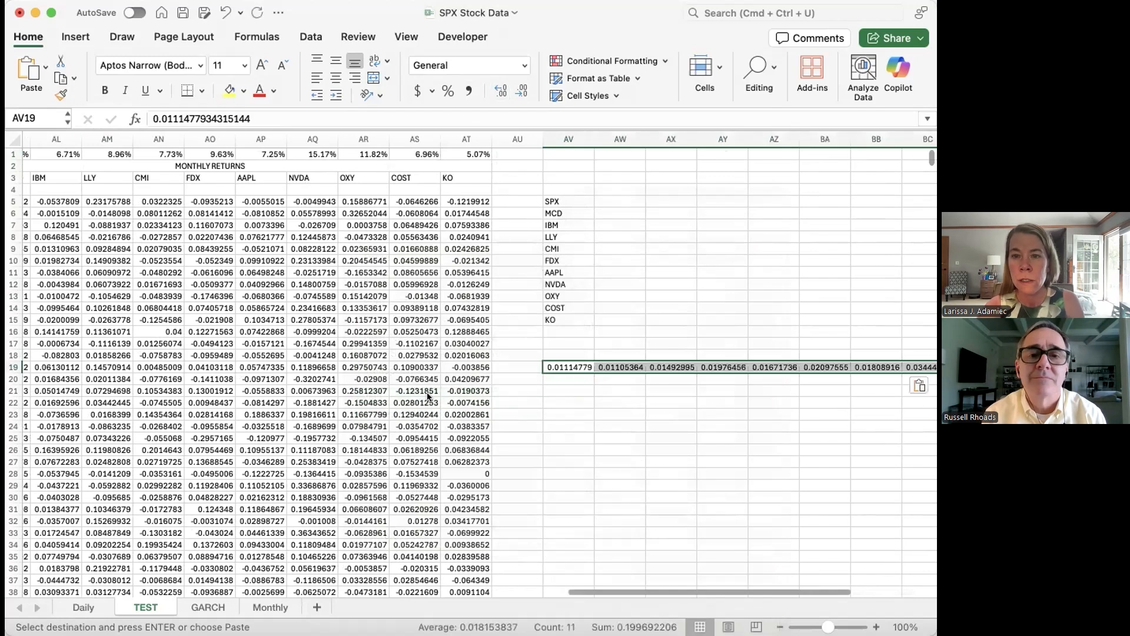
# Step: Copy the pasted daily values in row 19 and transpose them into the column beside the ticker list, starting at AW5
pyautogui.click(620, 196)
pyautogui.rightClick(621, 196)
pyautogui.moveTo(671, 257)
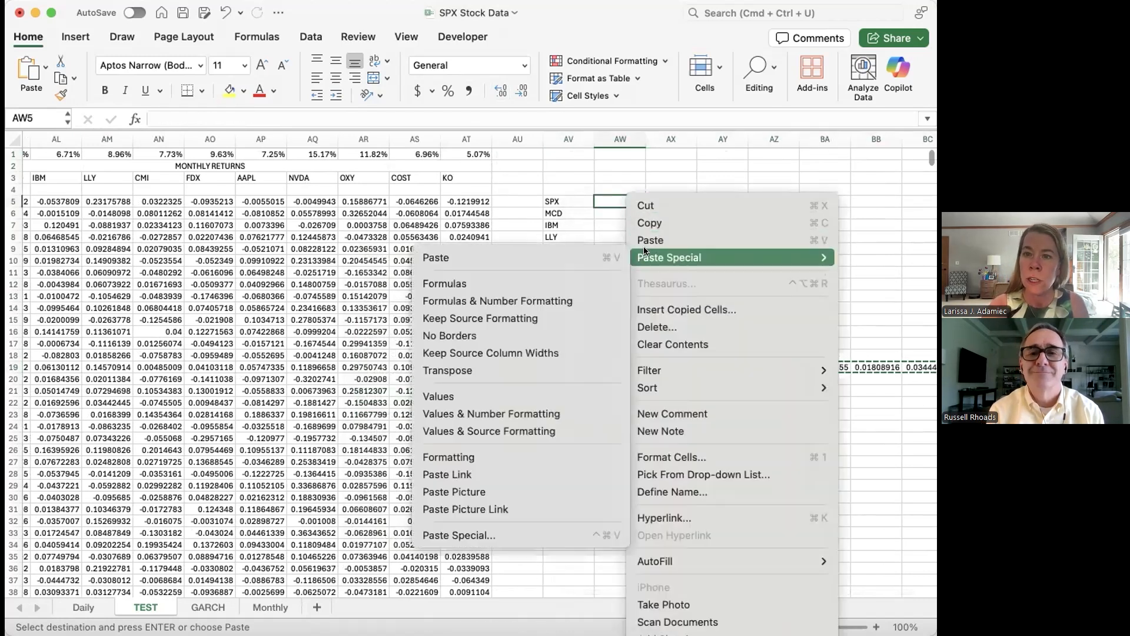
pyautogui.click(528, 370)
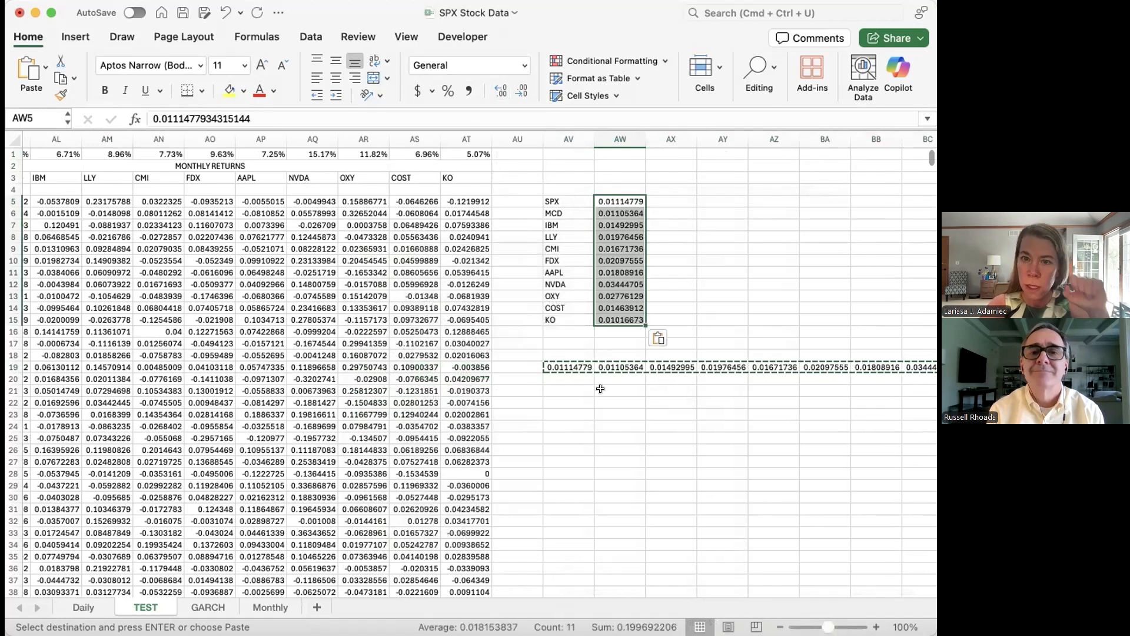
# Step: Delete the temporary row of daily standard deviation values in AV19:BF19
pyautogui.click(552, 367)
pyautogui.press('shift+super+Right')
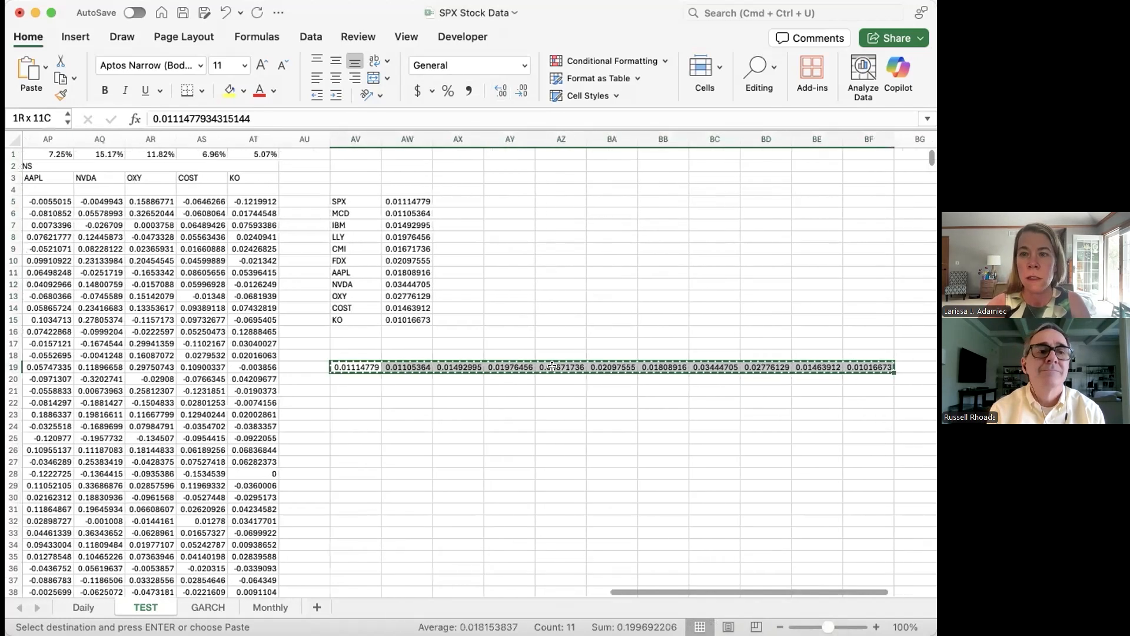
pyautogui.press('Delete')
# Step: Label the summary table columns Daily in AW4 and Monthly in AX4
pyautogui.click(419, 188)
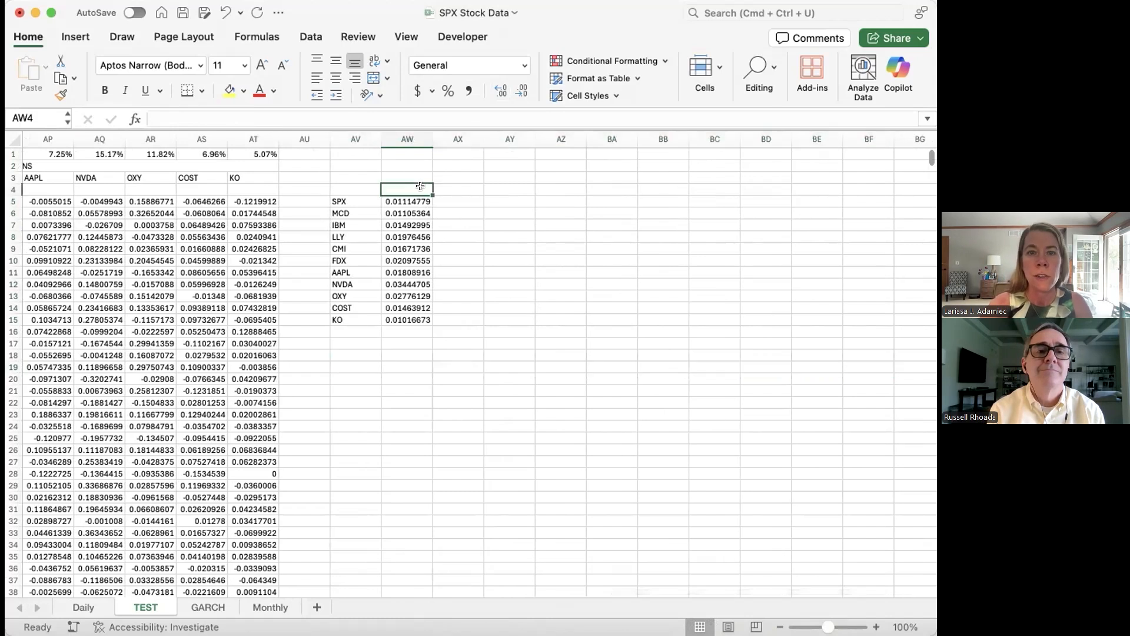
pyautogui.write('Daily')
pyautogui.press('Tab')
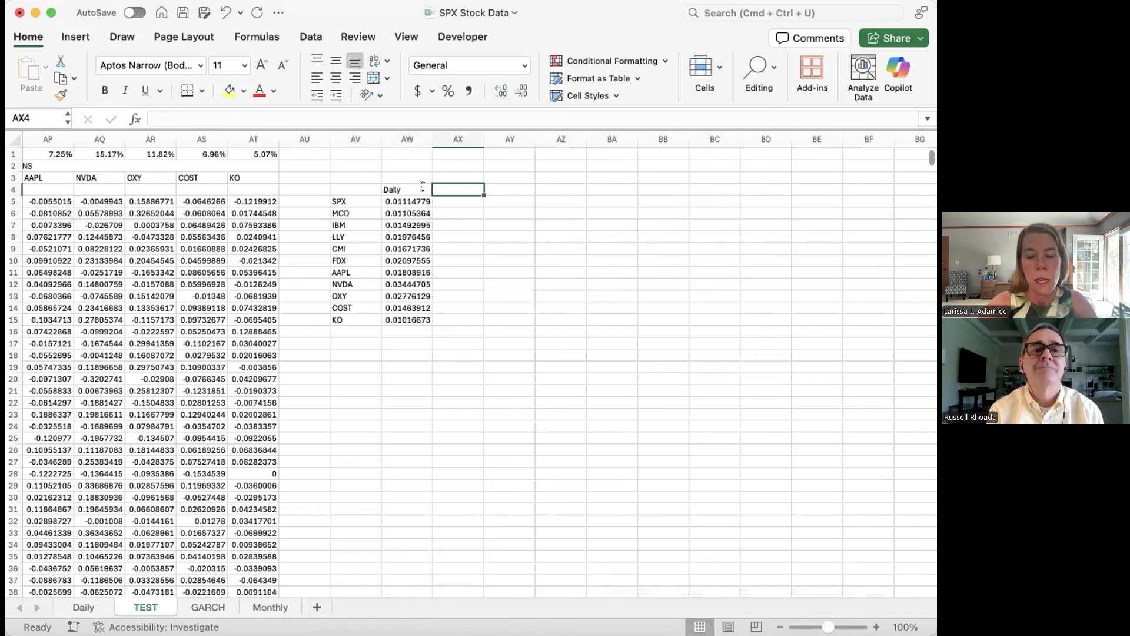
pyautogui.write('Monthly')
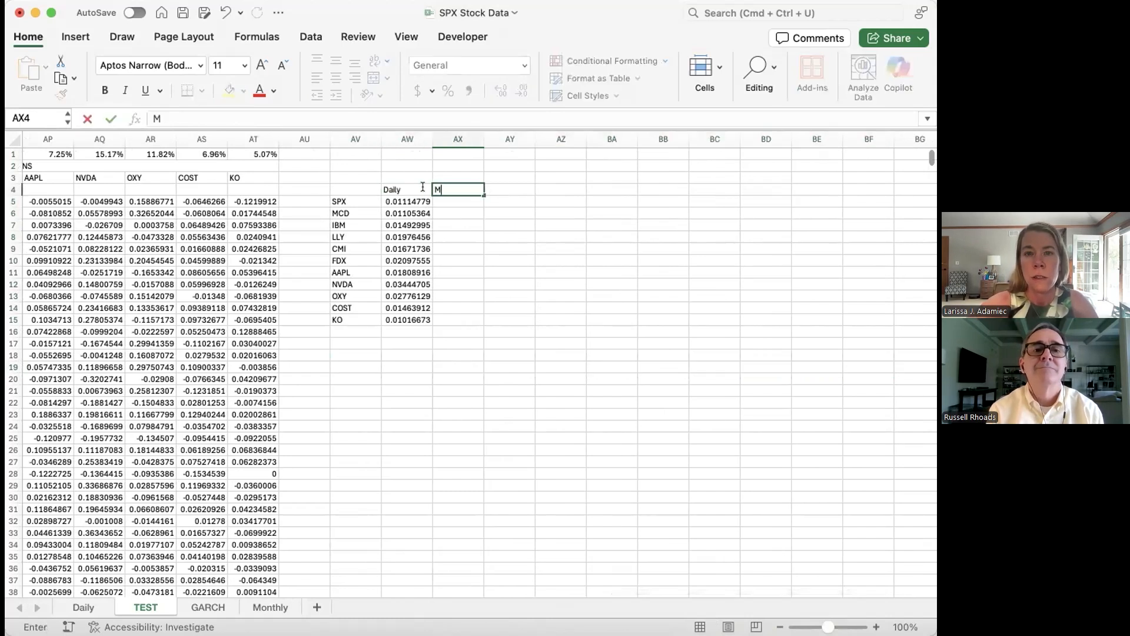
pyautogui.click(244, 365)
# Step: Copy the monthly standard deviations in AJ1:AT1 and paste them as values only in the row starting at AV19
pyautogui.hscroll(-10, 244, 365)
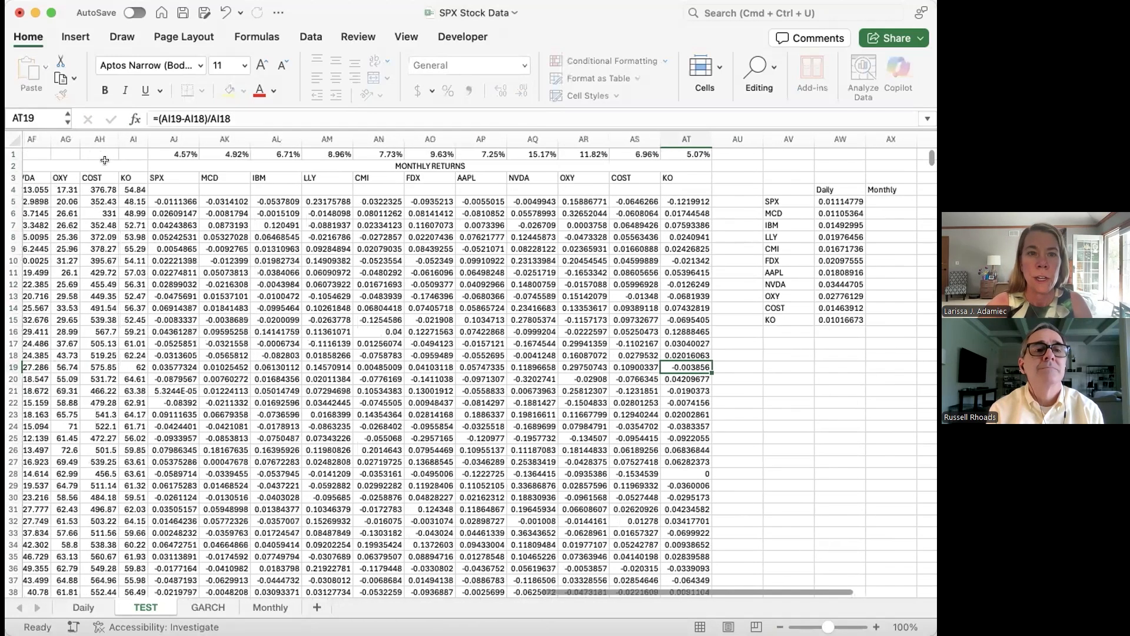
pyautogui.moveTo(173, 154); pyautogui.dragTo(683, 130)
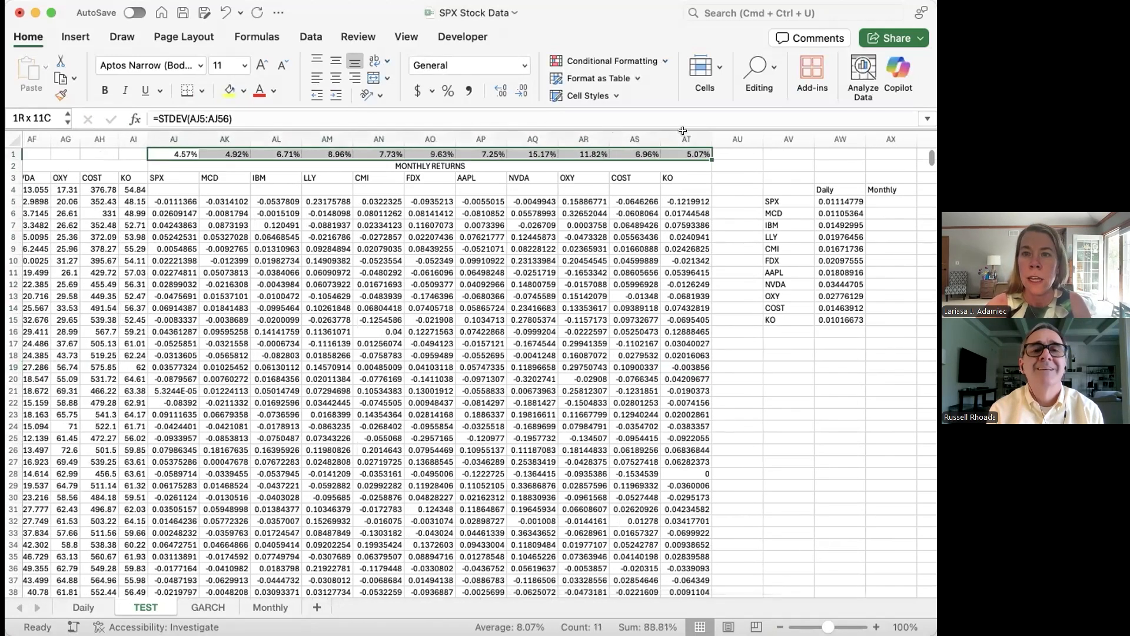
pyautogui.press('super+c')
pyautogui.hscroll(1, 737, 369)
pyautogui.scroll(-1, 737, 369)
pyautogui.hscroll(4, 676, 368)
pyautogui.scroll(1, 612, 365)
pyautogui.click(586, 357)
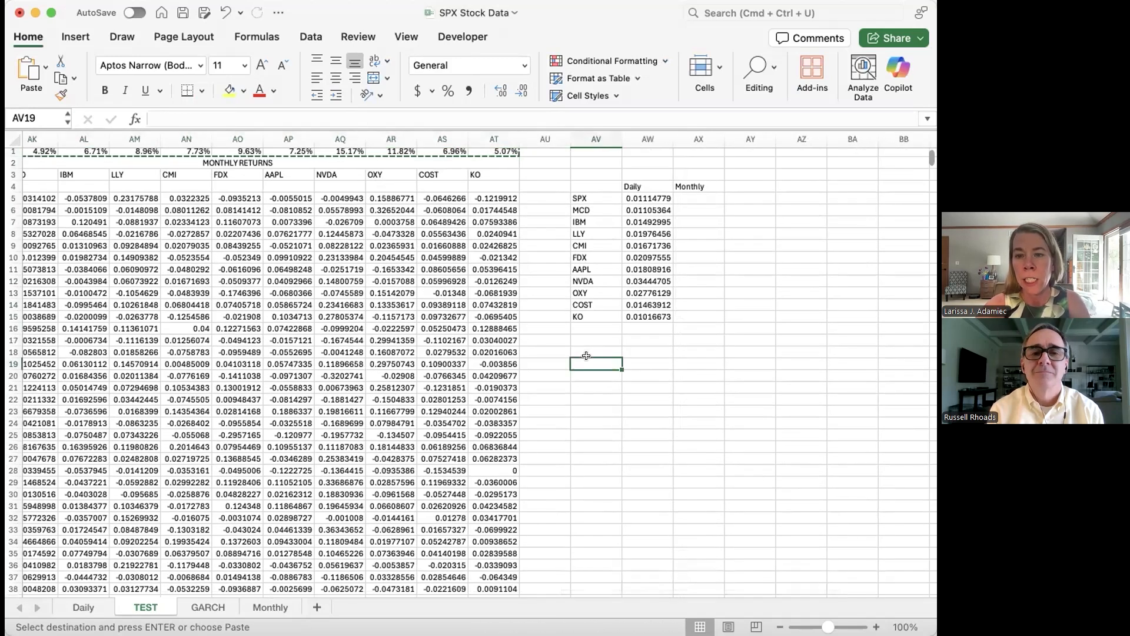
pyautogui.rightClick(586, 355)
pyautogui.moveTo(630, 258)
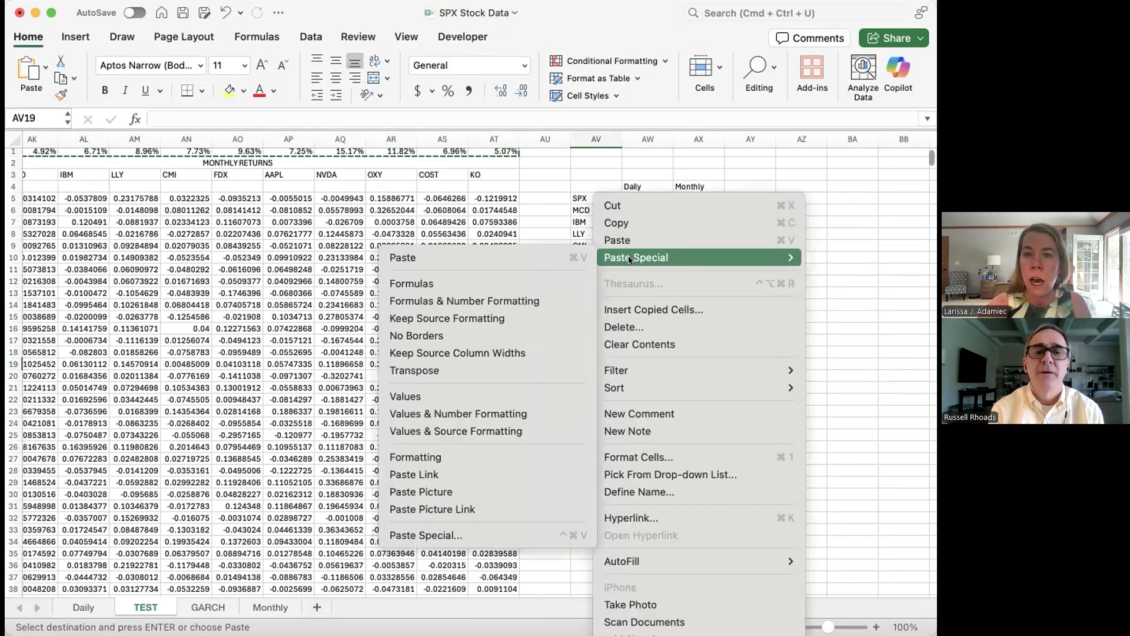
pyautogui.click(451, 397)
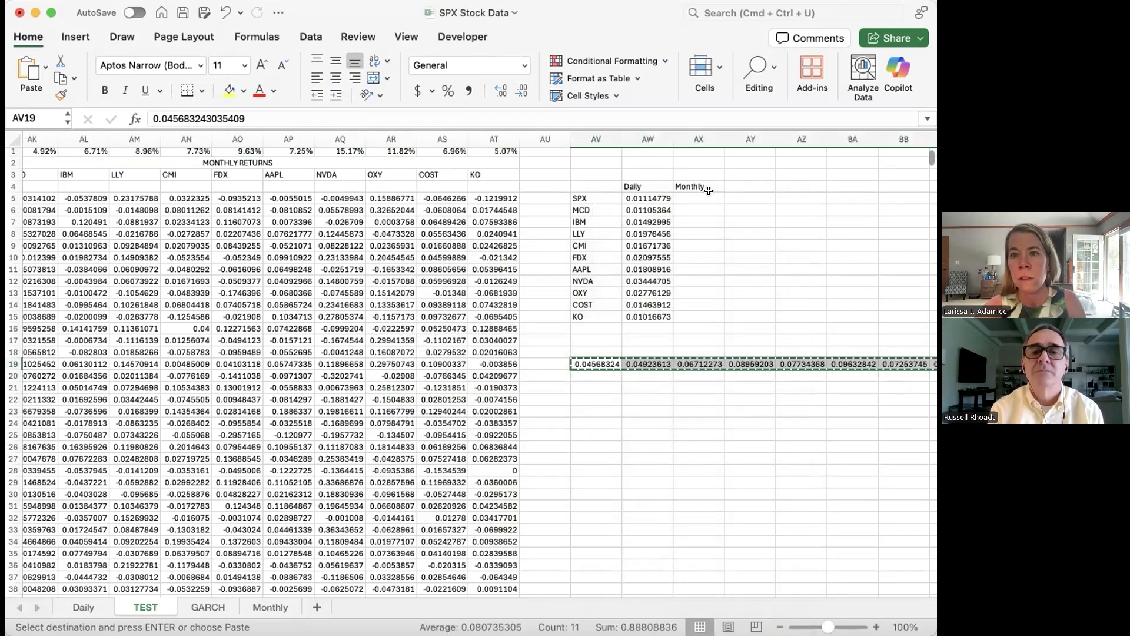
# Step: Copy the pasted monthly values in row 19 and transpose them into the Monthly column, starting at AX5
pyautogui.click(705, 198)
pyautogui.rightClick(707, 197)
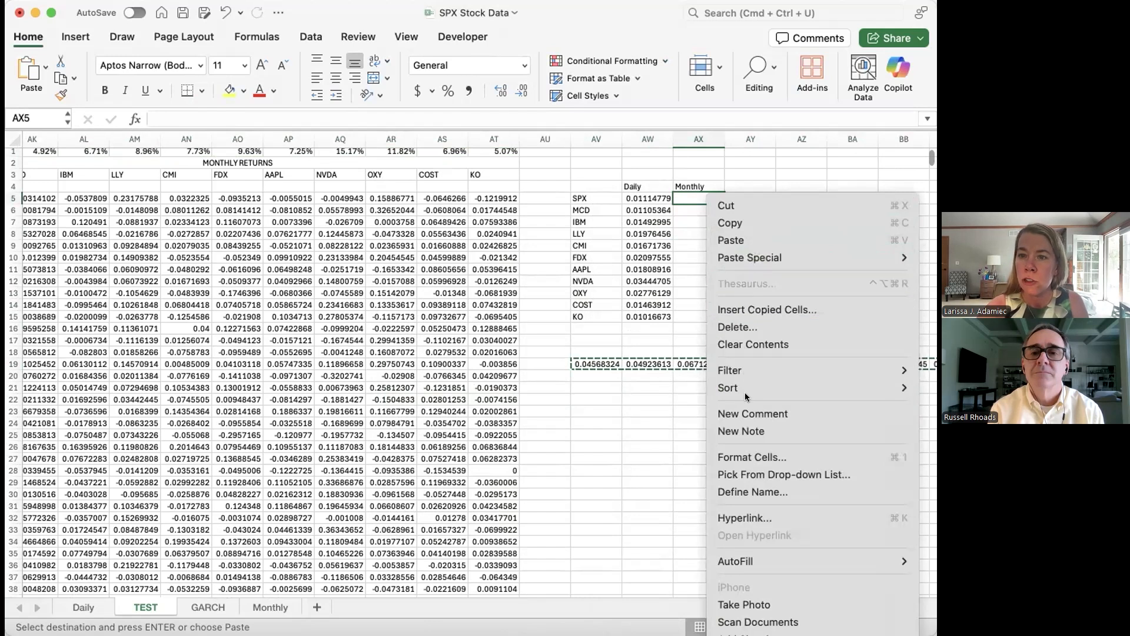
pyautogui.moveTo(752, 260)
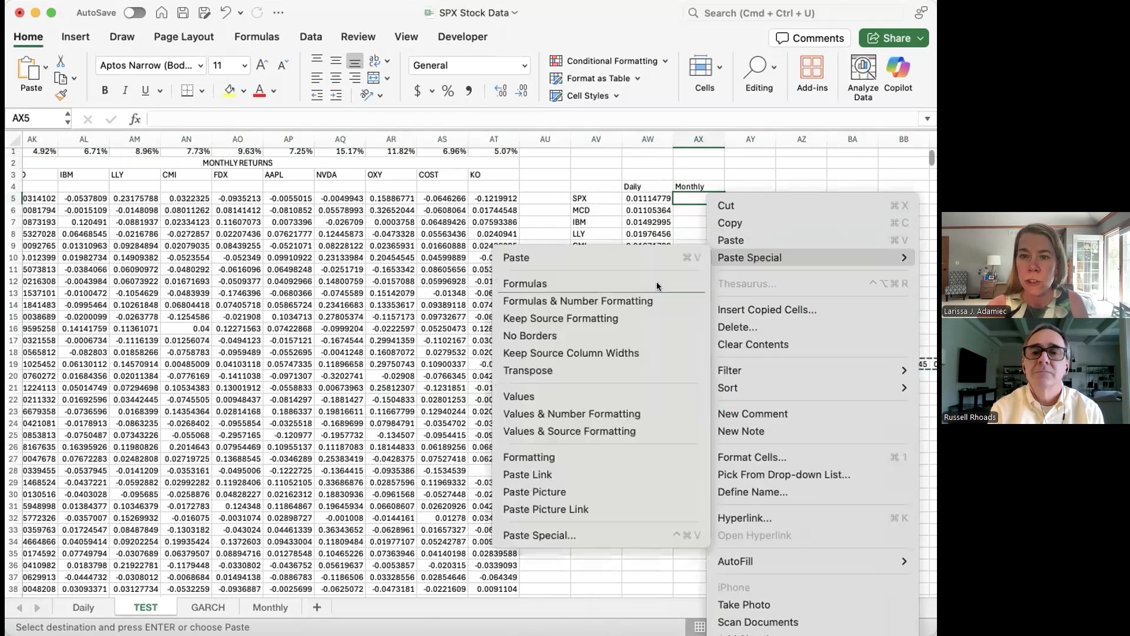
pyautogui.click(567, 371)
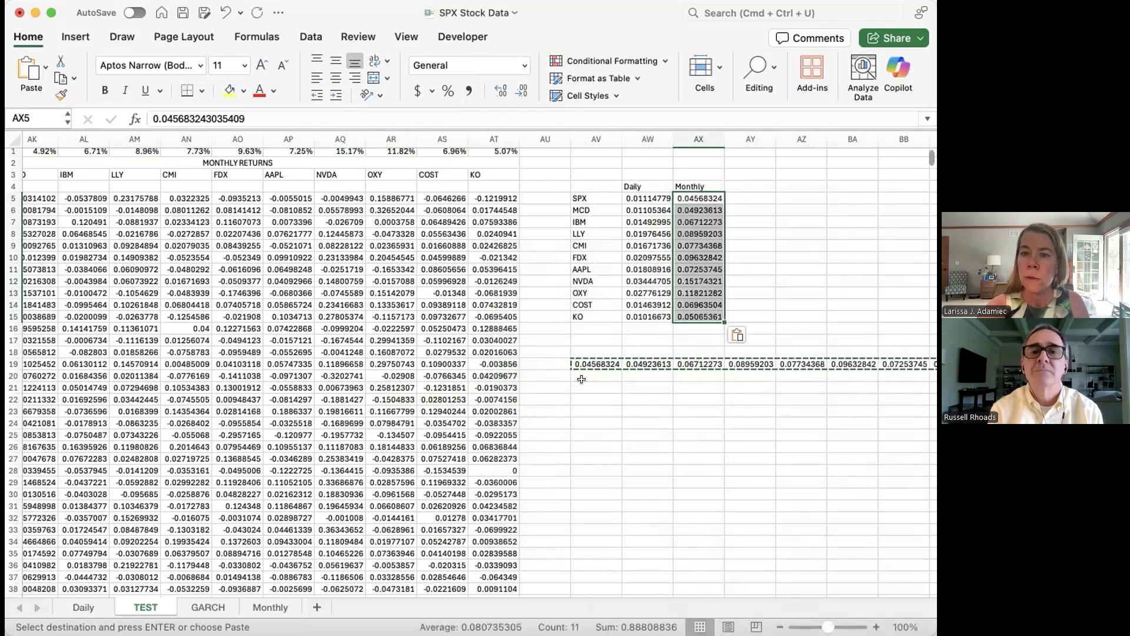
# Step: Delete the temporary row of monthly standard deviation values in AV19:BF19
pyautogui.click(585, 360)
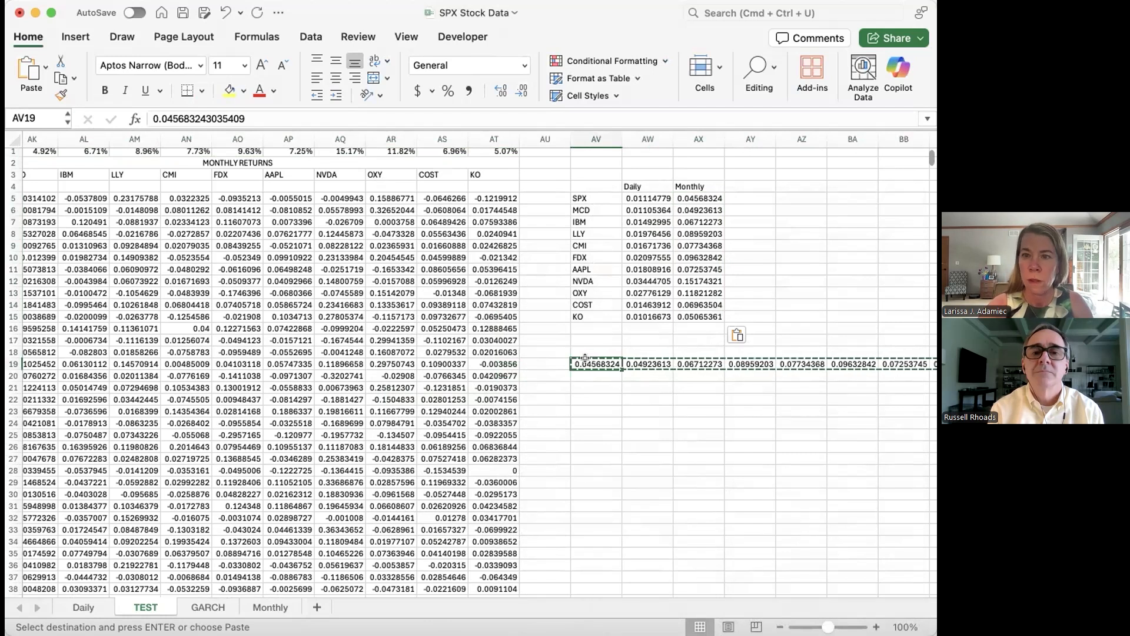
pyautogui.hotkey('ctrl', 'shift', 'Right')
pyautogui.press('Delete')
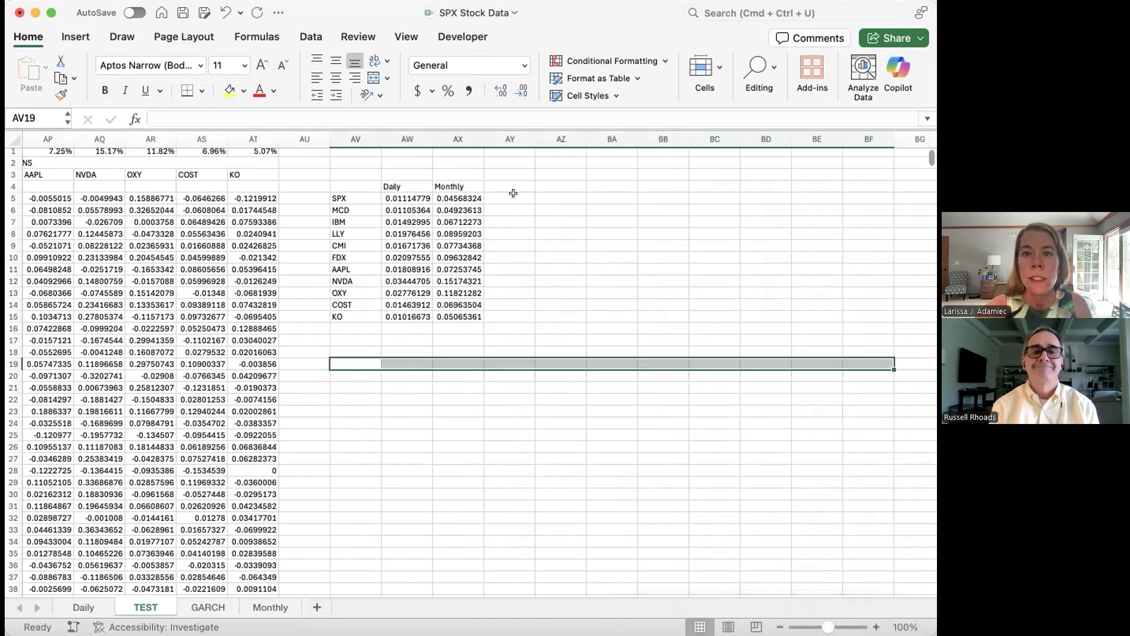
# Step: Copy the Daily and Monthly headings in AW4:AX4 and paste them into AY4:AZ4
pyautogui.moveTo(391, 186); pyautogui.dragTo(457, 186)
pyautogui.press('super+c')
pyautogui.click(511, 185)
pyautogui.press('super+v')
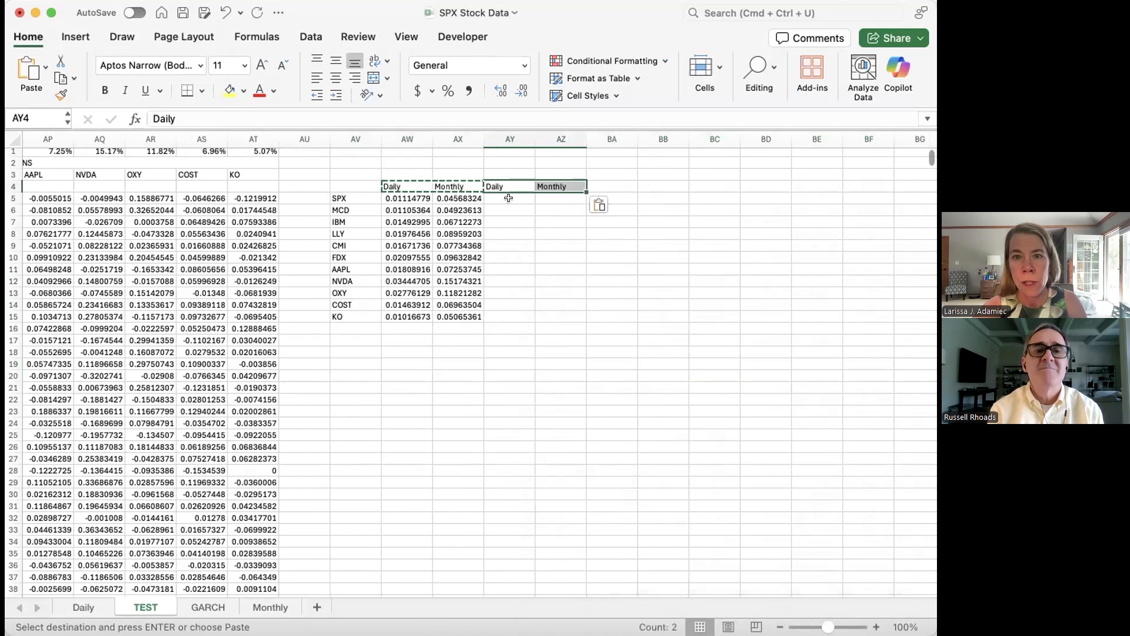
# Step: Annualize the SPX daily standard deviation in AY5 with the formula =AW5*SQRT(252)
pyautogui.click(509, 196)
pyautogui.write('=')
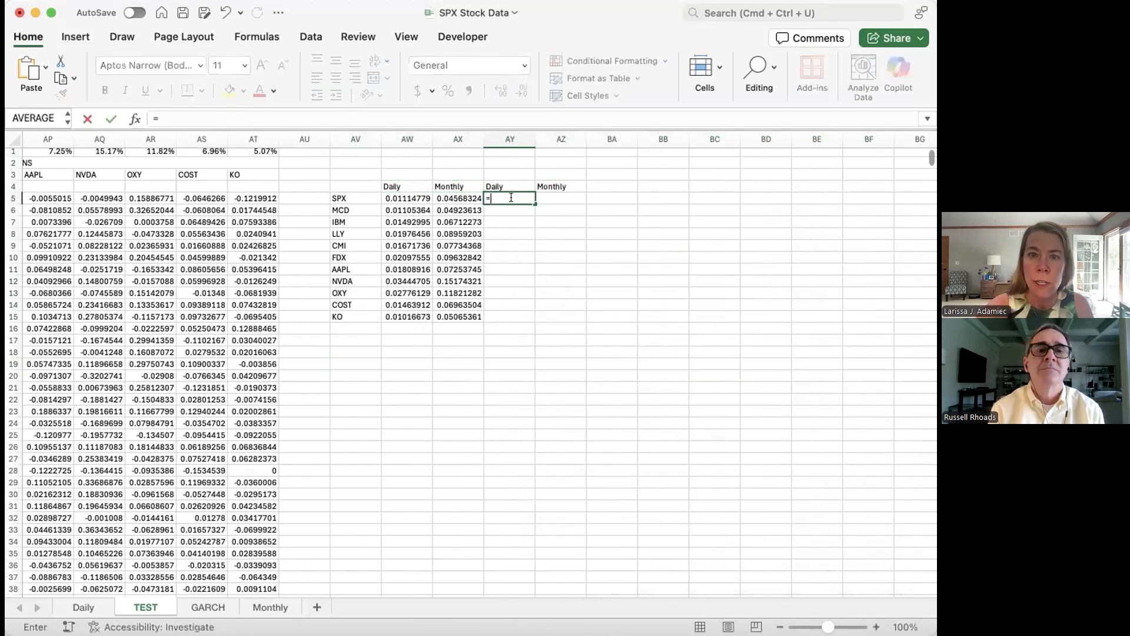
pyautogui.press('Left')
pyautogui.press('Left')
pyautogui.write('*')
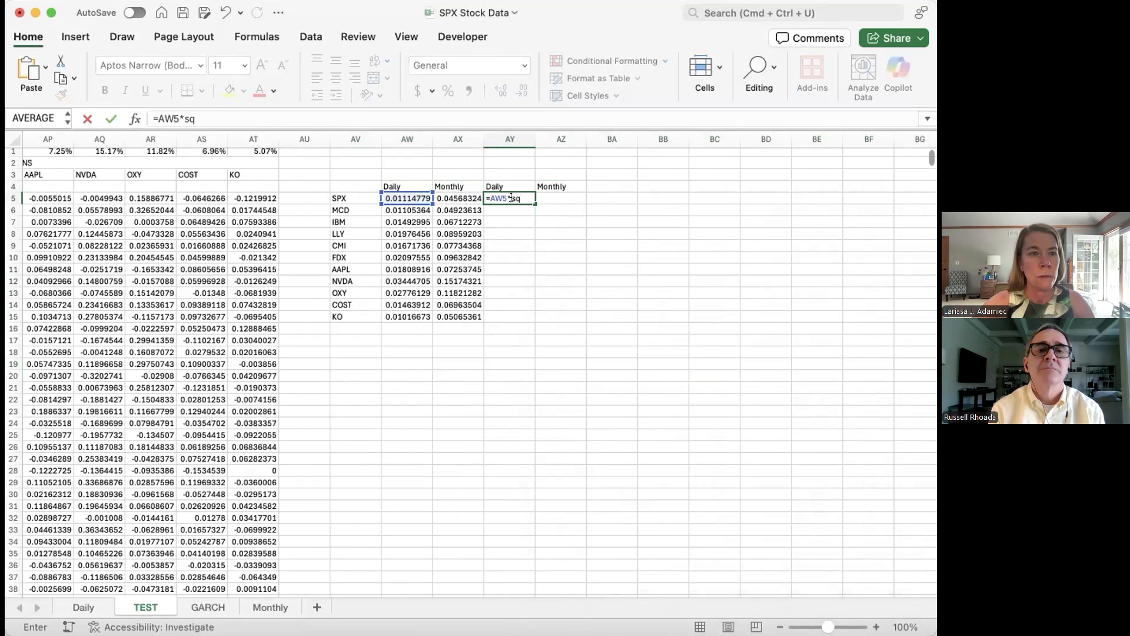
pyautogui.write('sq')
pyautogui.press('Tab')
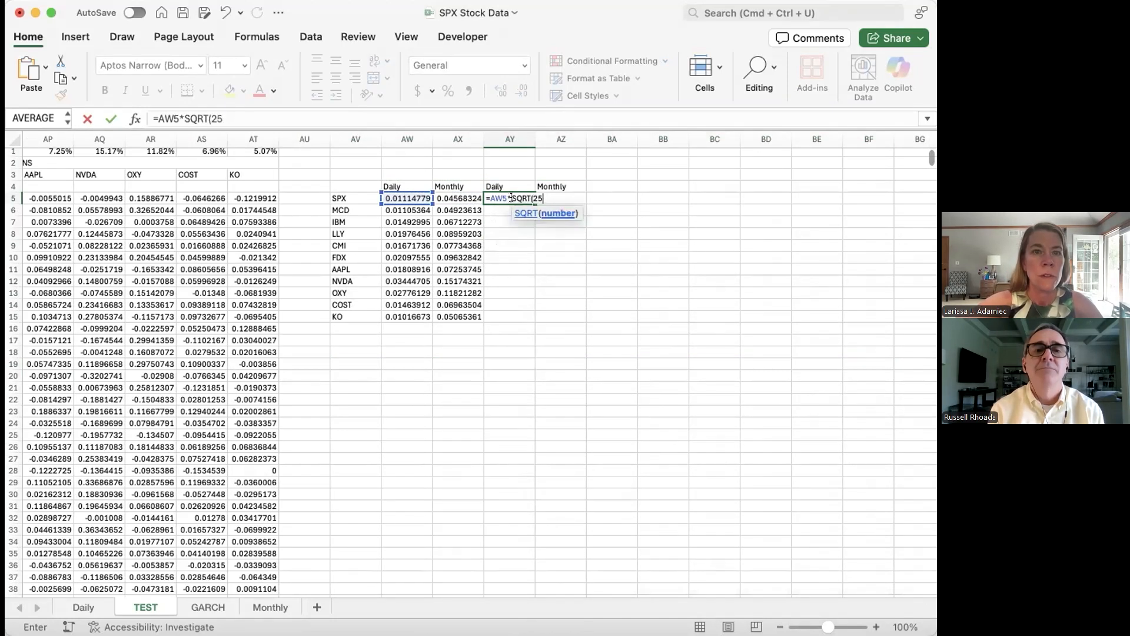
pyautogui.write('252)')
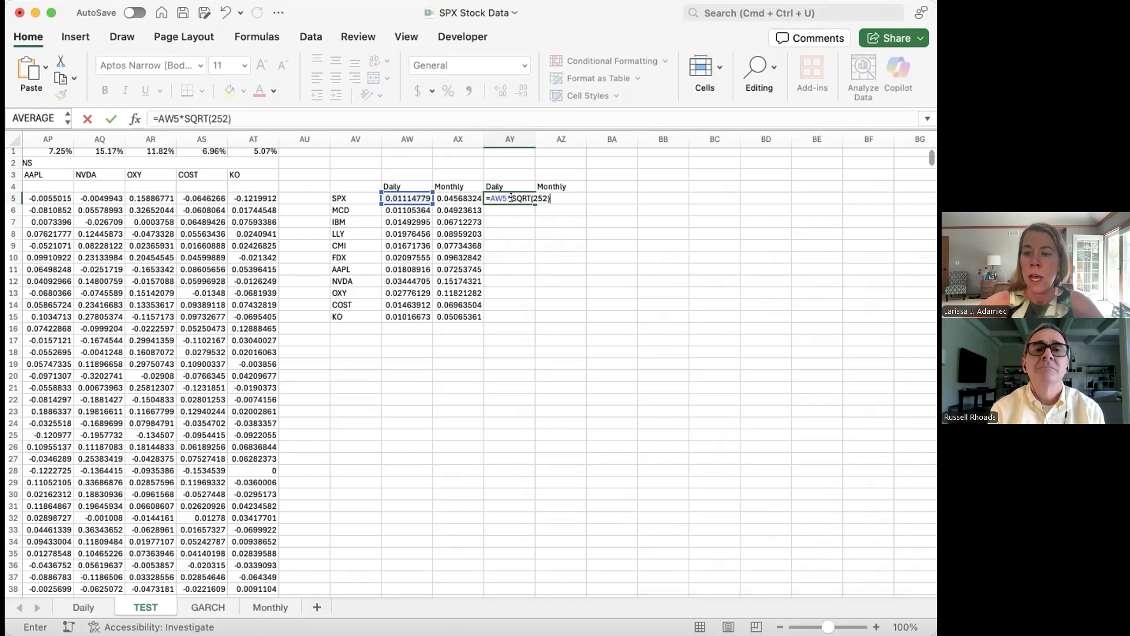
pyautogui.press('Tab')
# Step: Annualize the SPX monthly standard deviation in AZ5 with the formula =AX5*SQRT(12)
pyautogui.write('=')
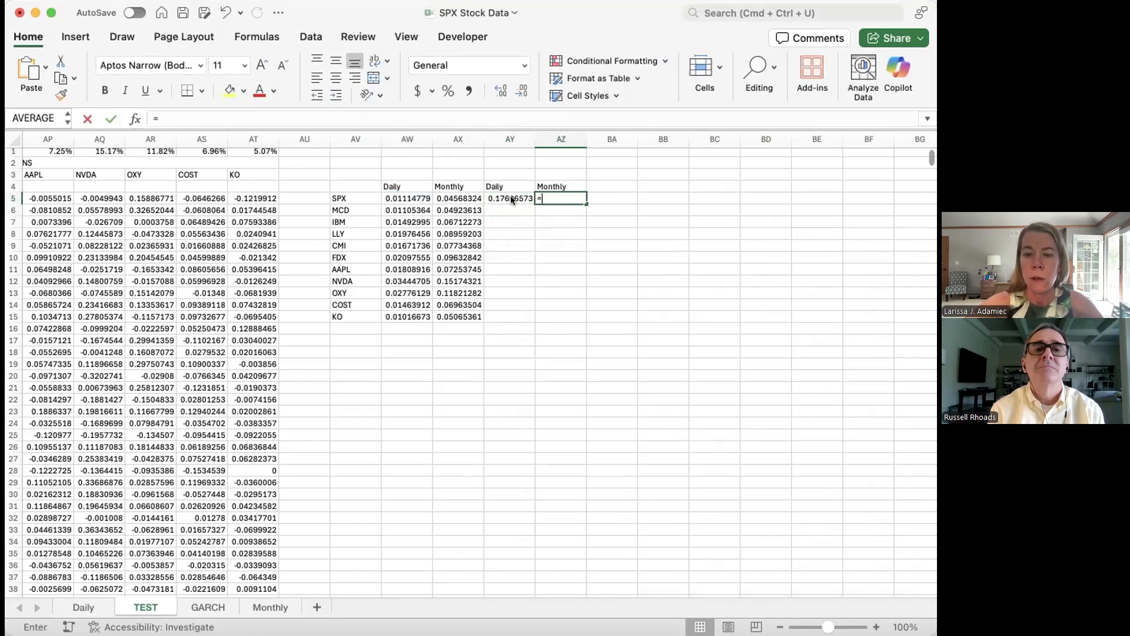
pyautogui.write('aq')
pyautogui.press('BackSpace')
pyautogui.press('BackSpace')
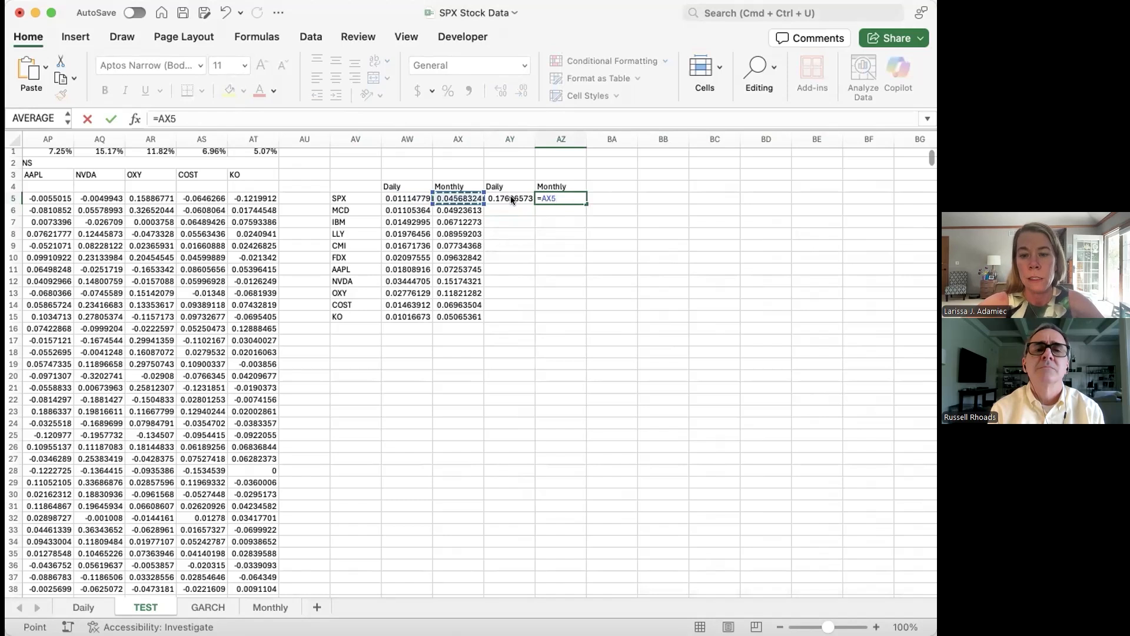
pyautogui.write('*sq')
pyautogui.press('Tab')
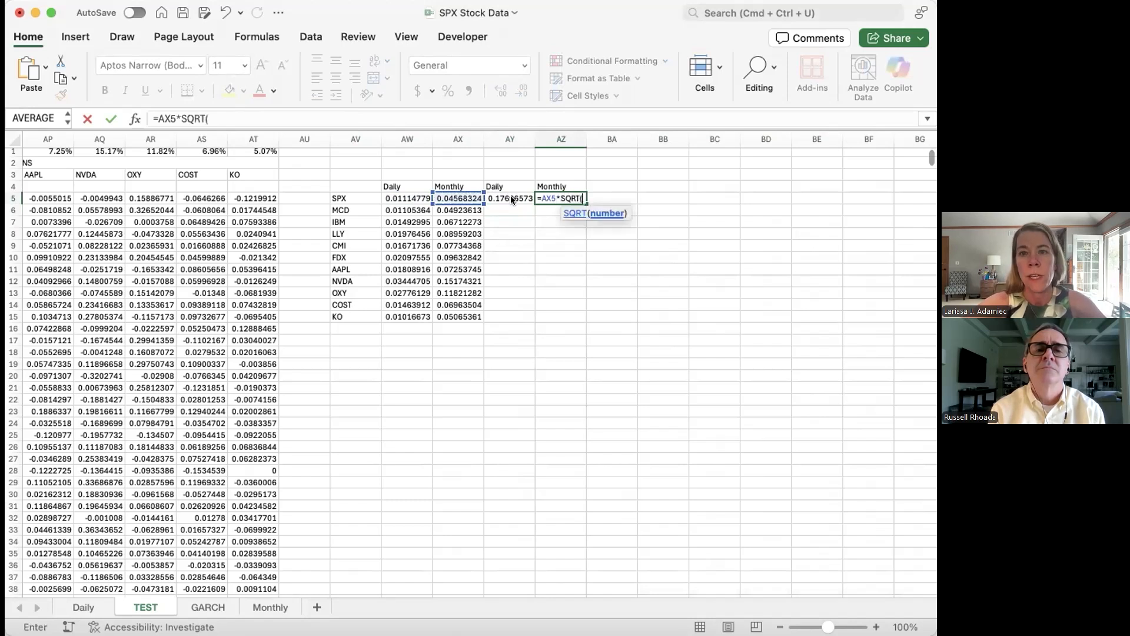
pyautogui.press('Left')
pyautogui.press('Right')
pyautogui.press('BackSpace')
pyautogui.press('BackSpace')
pyautogui.press('BackSpace')
pyautogui.write('12')
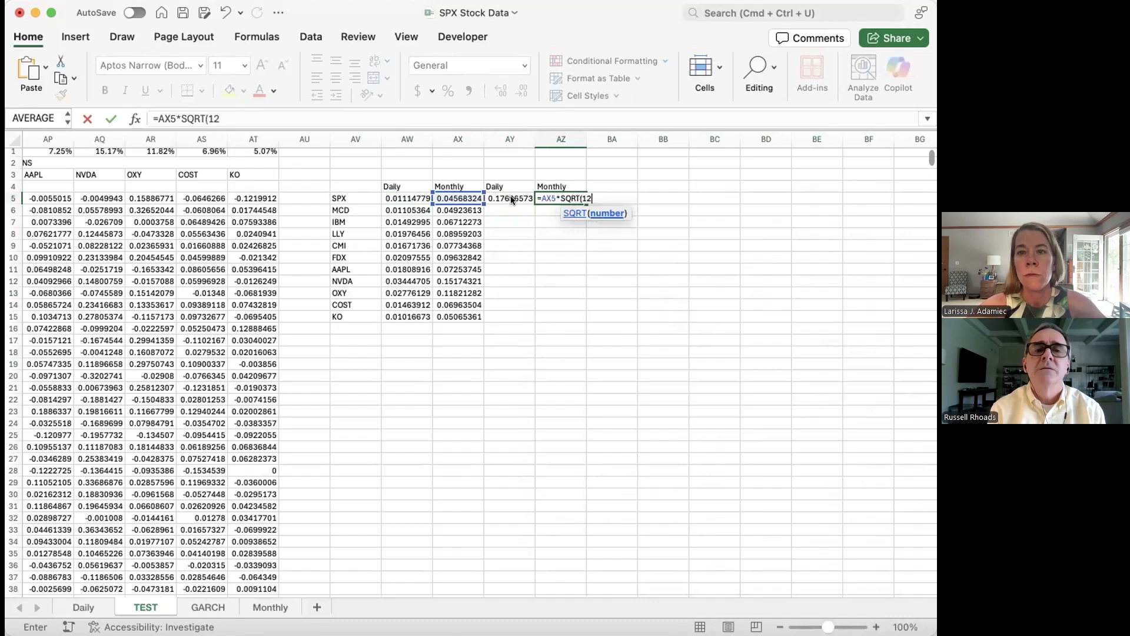
pyautogui.write(')')
pyautogui.press('Return')
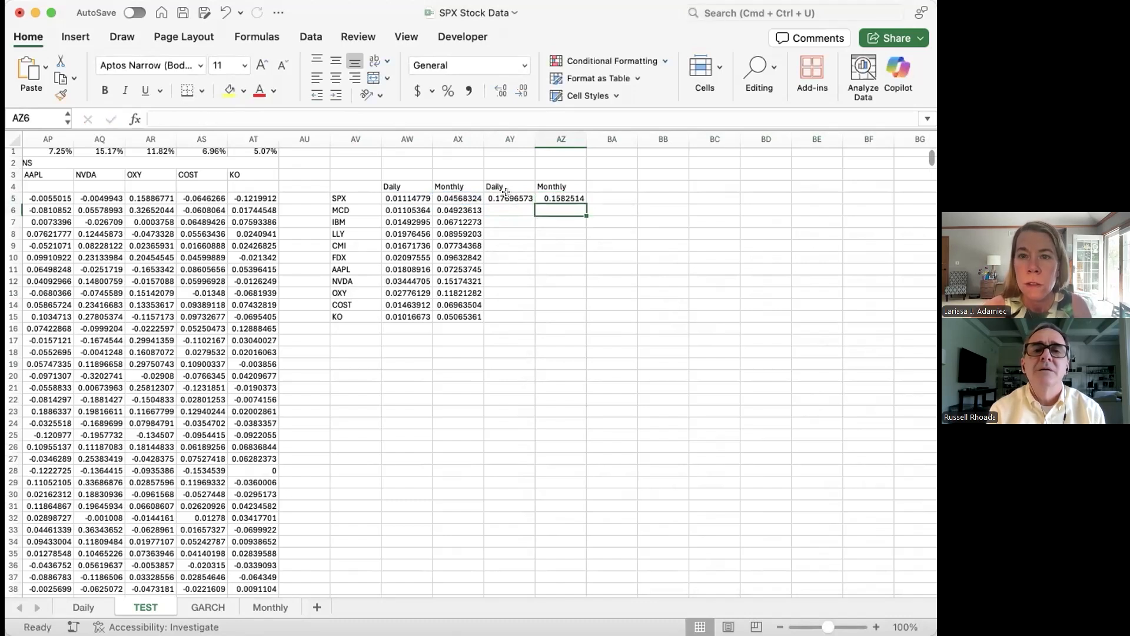
# Step: Fill the annualizing formulas in AY5:AZ5 down to row 15 and format them as percentages with two decimals
pyautogui.click(506, 193)
pyautogui.moveTo(505, 193); pyautogui.dragTo(562, 199)
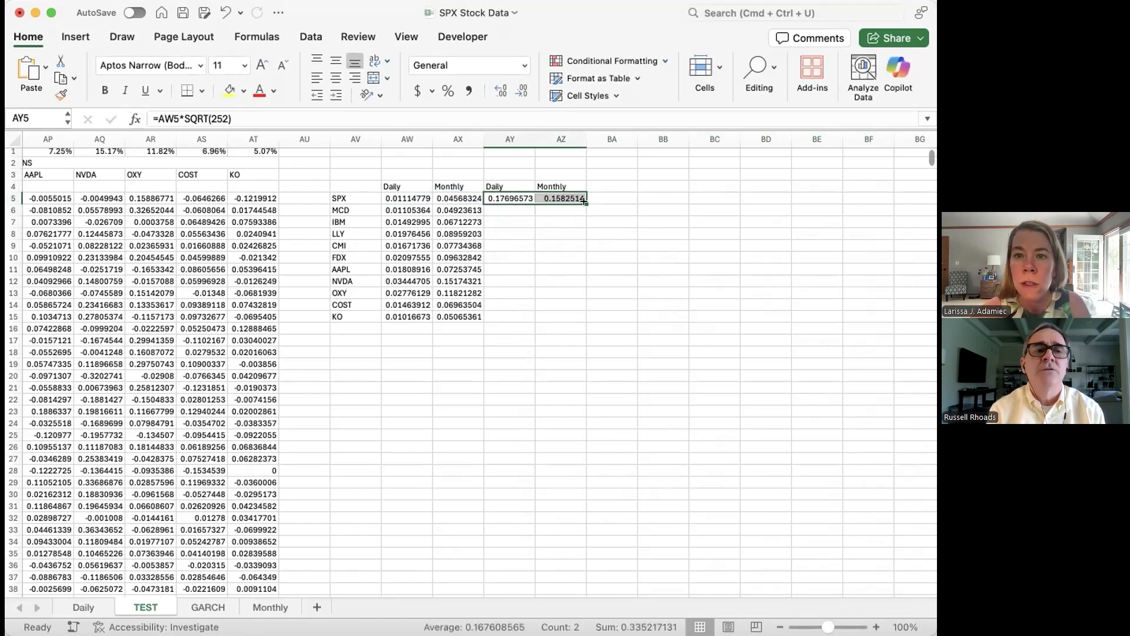
pyautogui.doubleClick(583, 201)
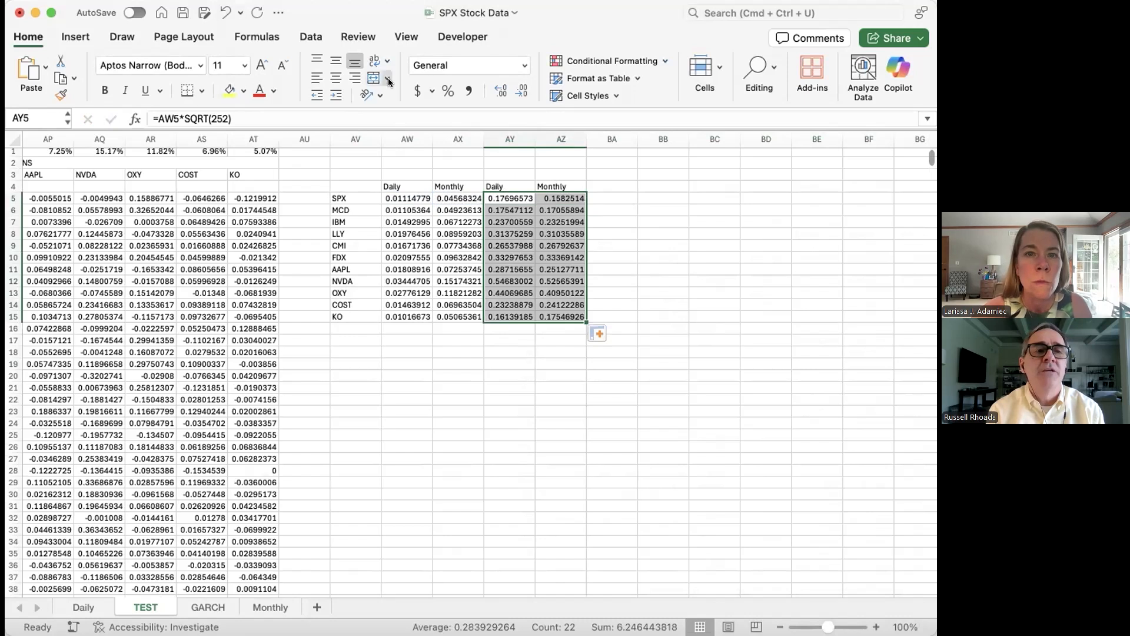
pyautogui.click(447, 90)
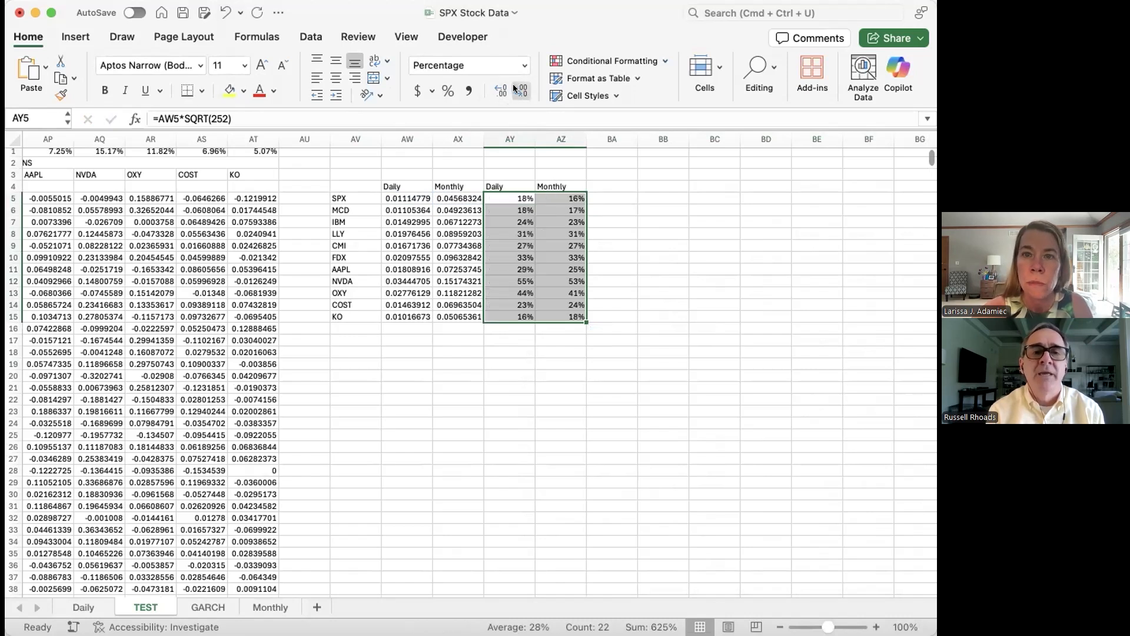
pyautogui.click(496, 90)
pyautogui.click(496, 90)
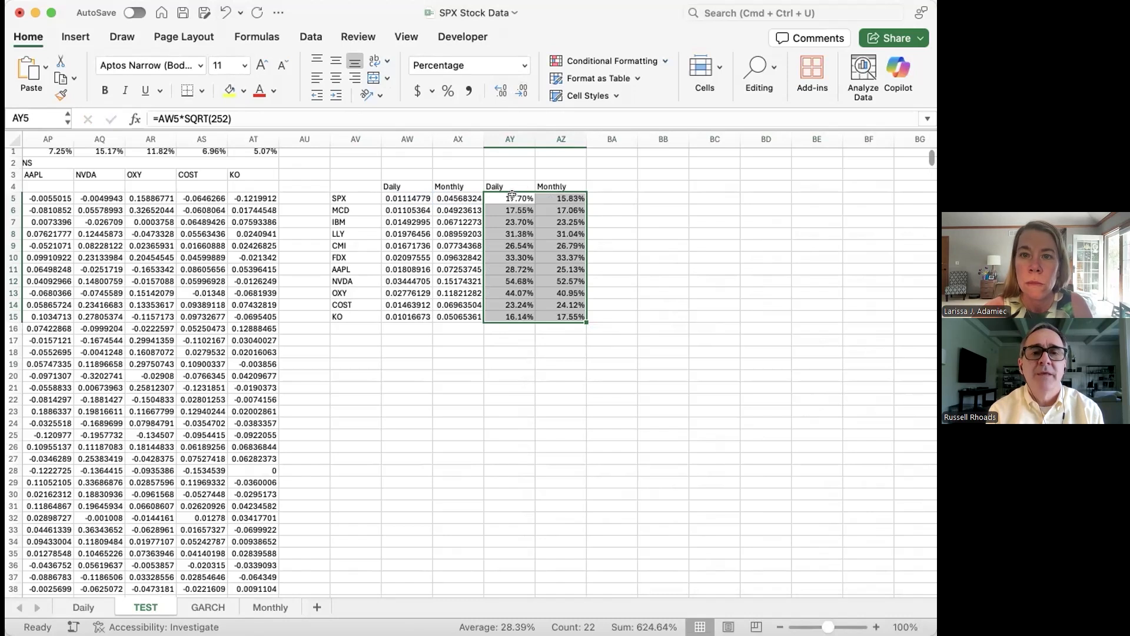
# Step: Change the AY5 formula to =AW5*SQRT(365) and fill it down through AY15
pyautogui.click(512, 195)
pyautogui.doubleClick(216, 118)
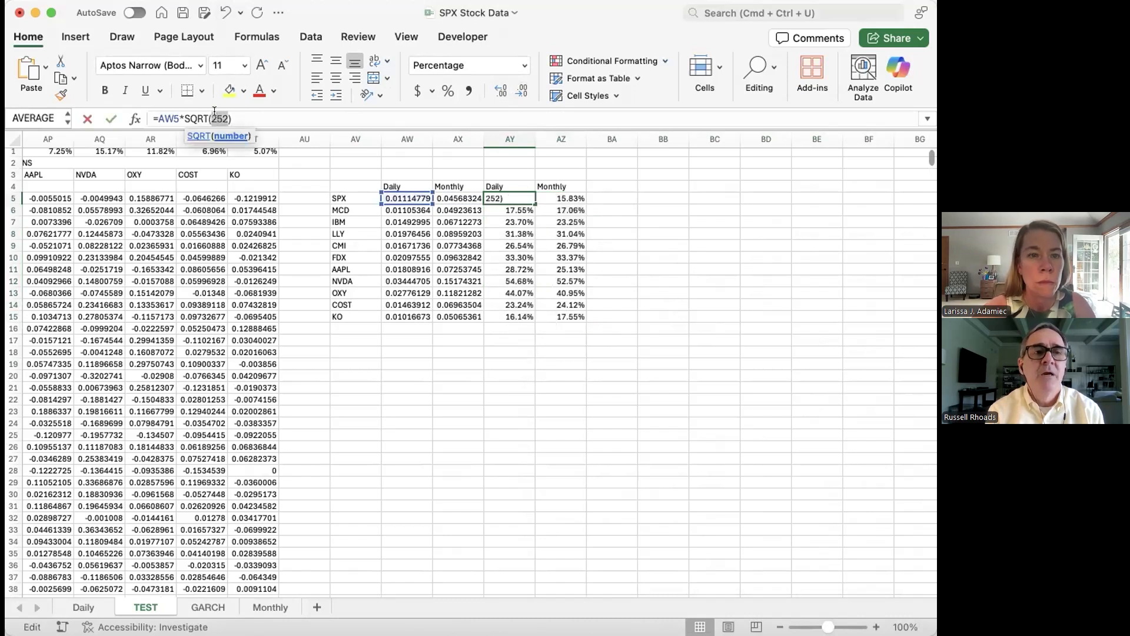
pyautogui.write('252')
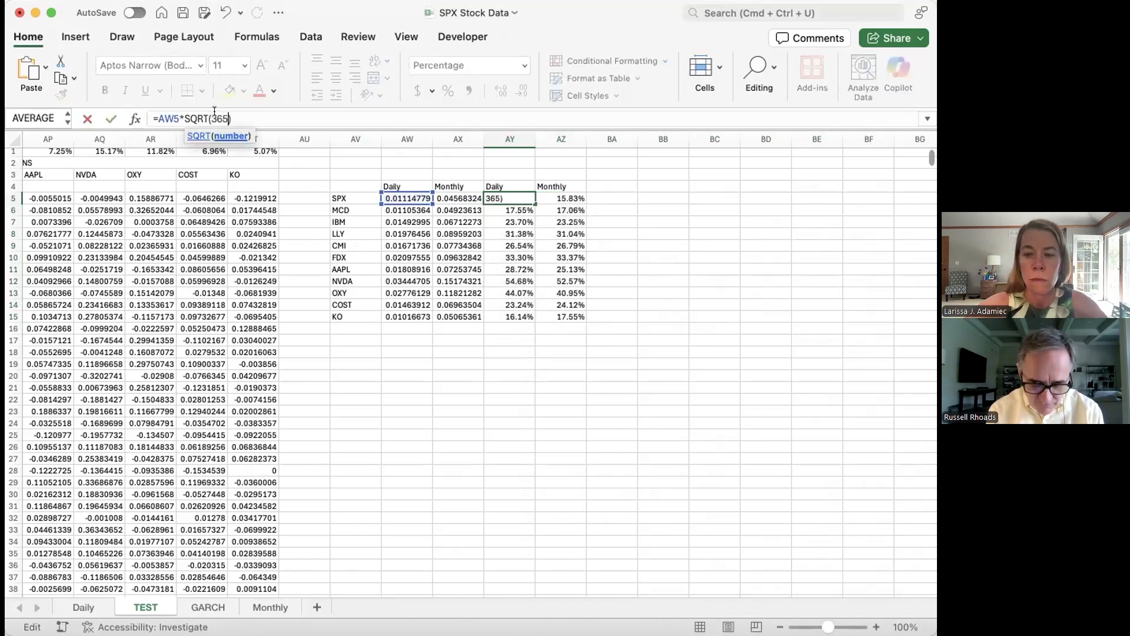
pyautogui.press('Return')
pyautogui.click(520, 198)
pyautogui.doubleClick(533, 199)
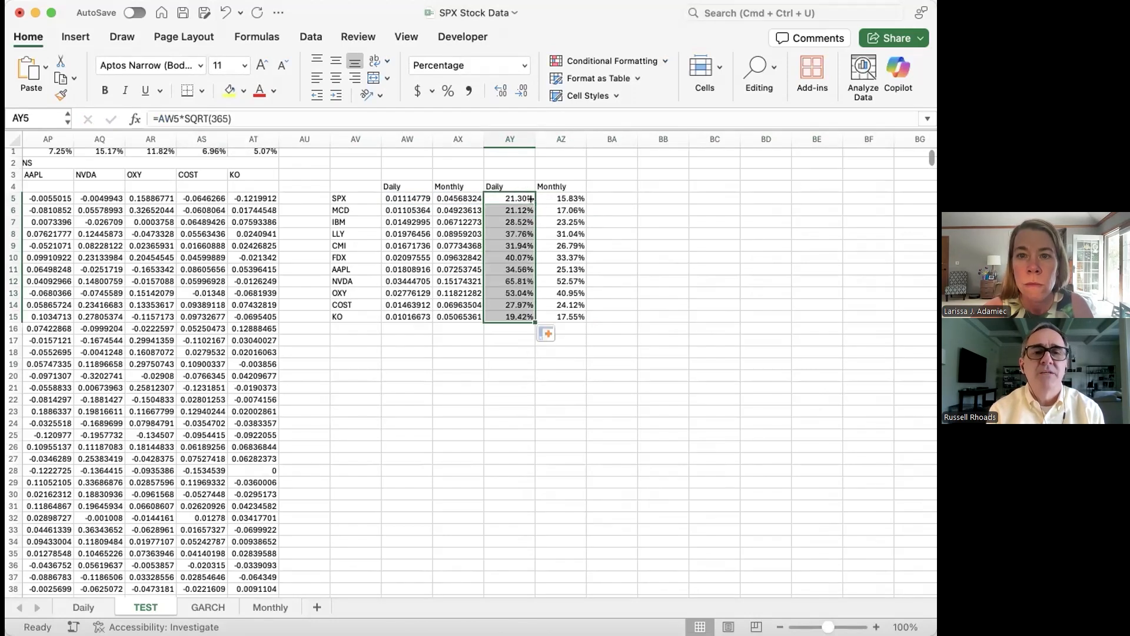
pyautogui.click(690, 195)
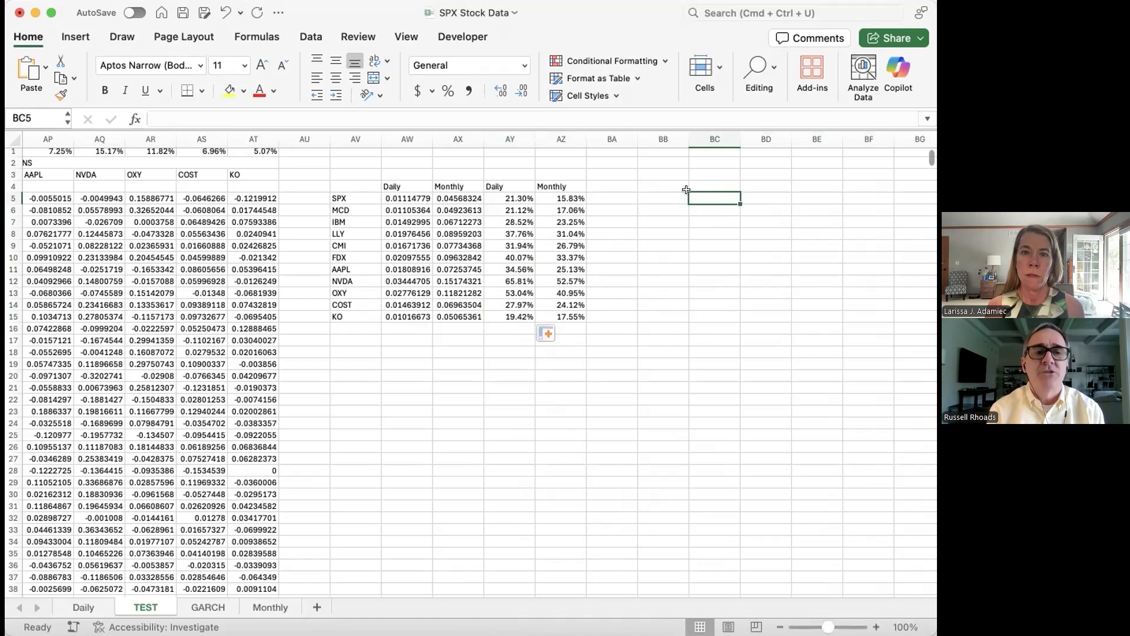
# Step: Hide columns AW and AX containing the non-annualized standard deviations
pyautogui.moveTo(407, 139); pyautogui.dragTo(475, 127)
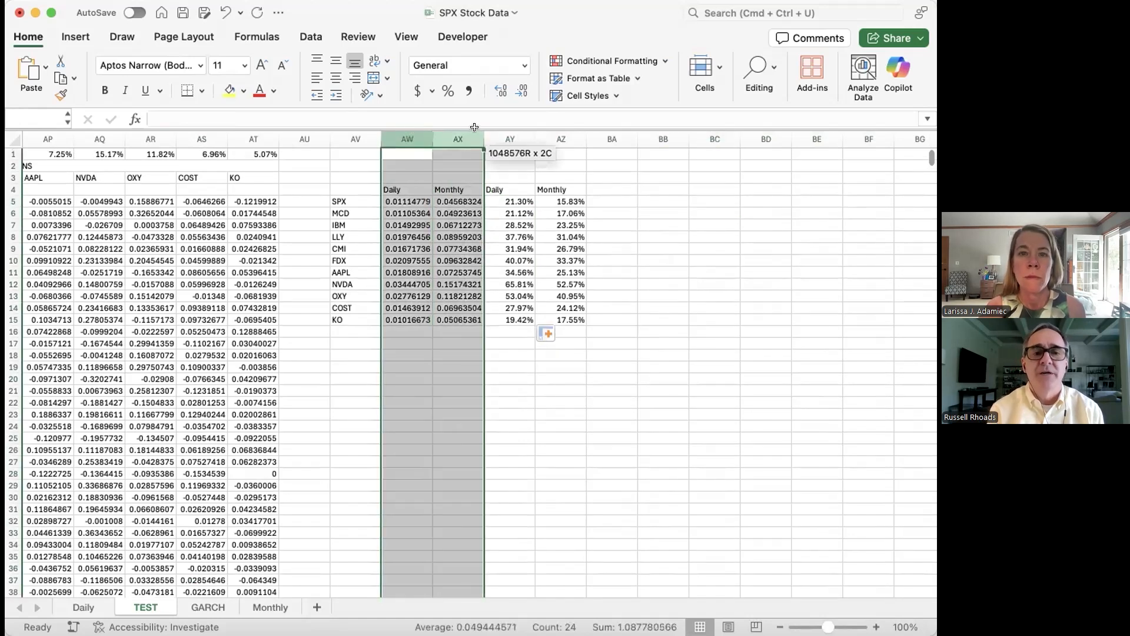
pyautogui.rightClick(399, 233)
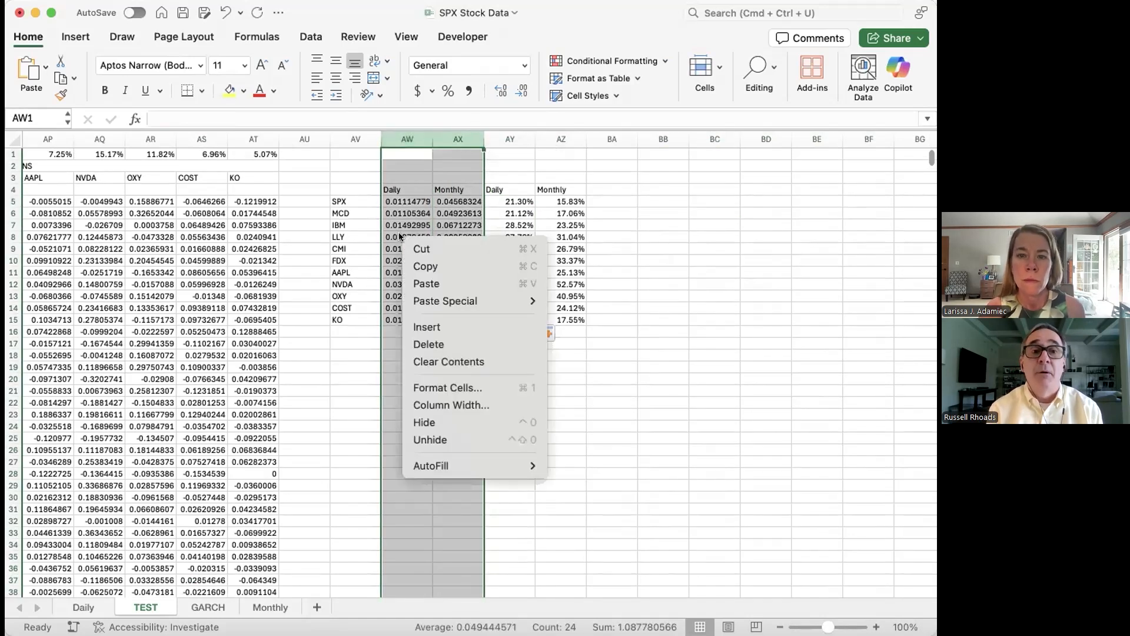
pyautogui.click(439, 422)
pyautogui.click(572, 351)
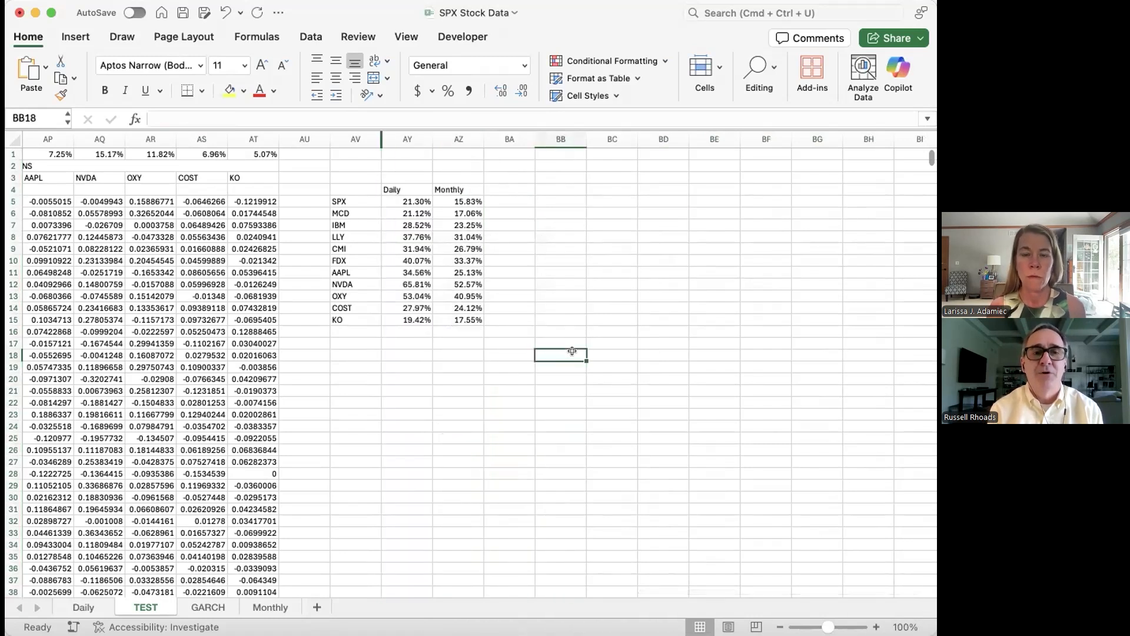
# Step: Center the headings and percentages in AY4:AZ15 and right-align the ticker names in AV5:AV15
pyautogui.moveTo(391, 190); pyautogui.dragTo(459, 320)
pyautogui.click(336, 77)
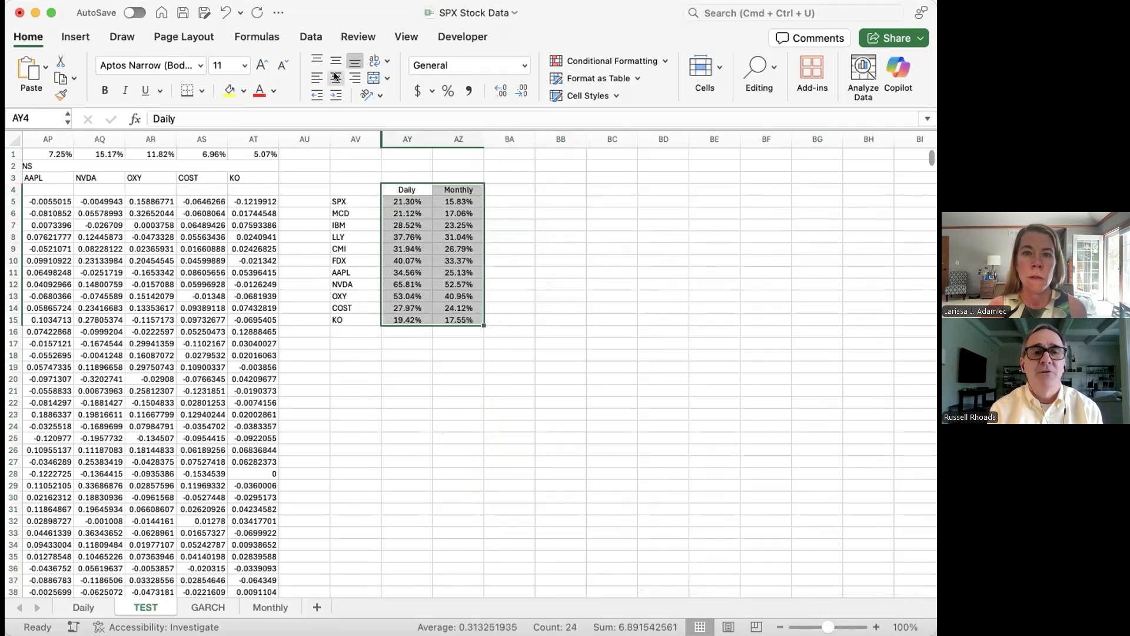
pyautogui.moveTo(355, 200); pyautogui.dragTo(358, 320)
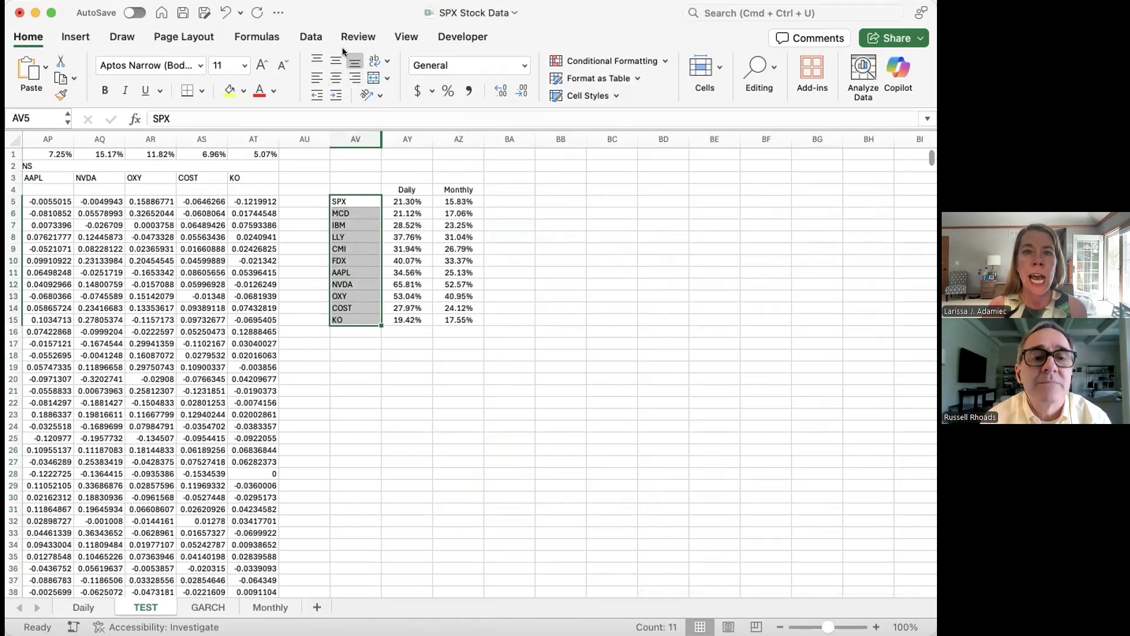
pyautogui.click(354, 76)
pyautogui.click(563, 232)
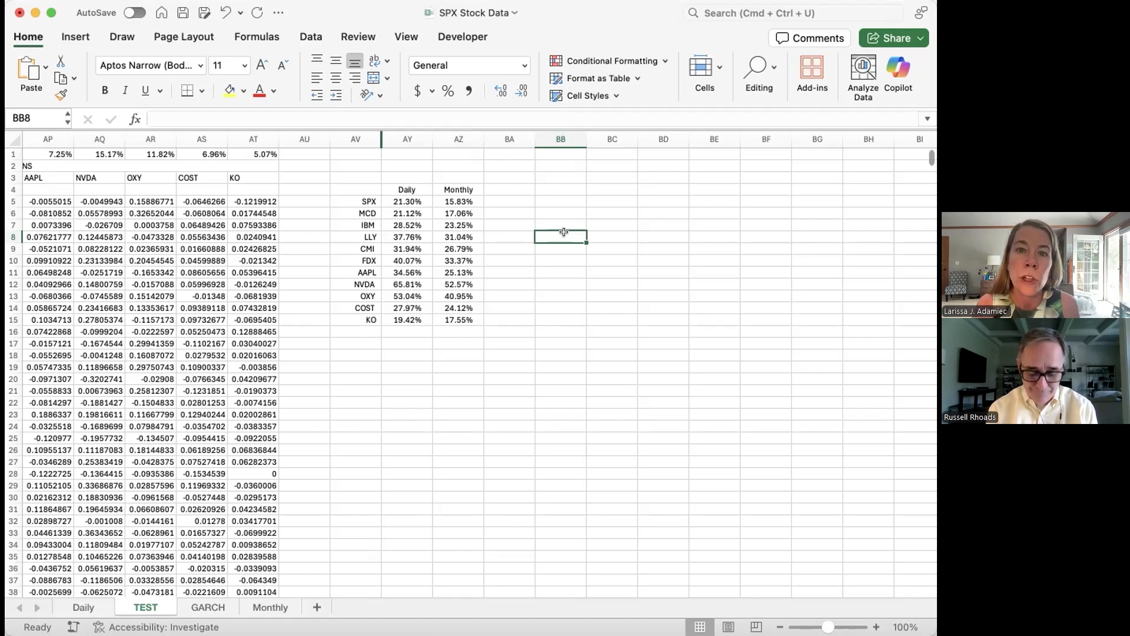
# Step: Narrow column BA to a thin spacer and enter the percentage difference formula =(AY5-AZ5)/AZ5 in BB5
pyautogui.click(406, 202)
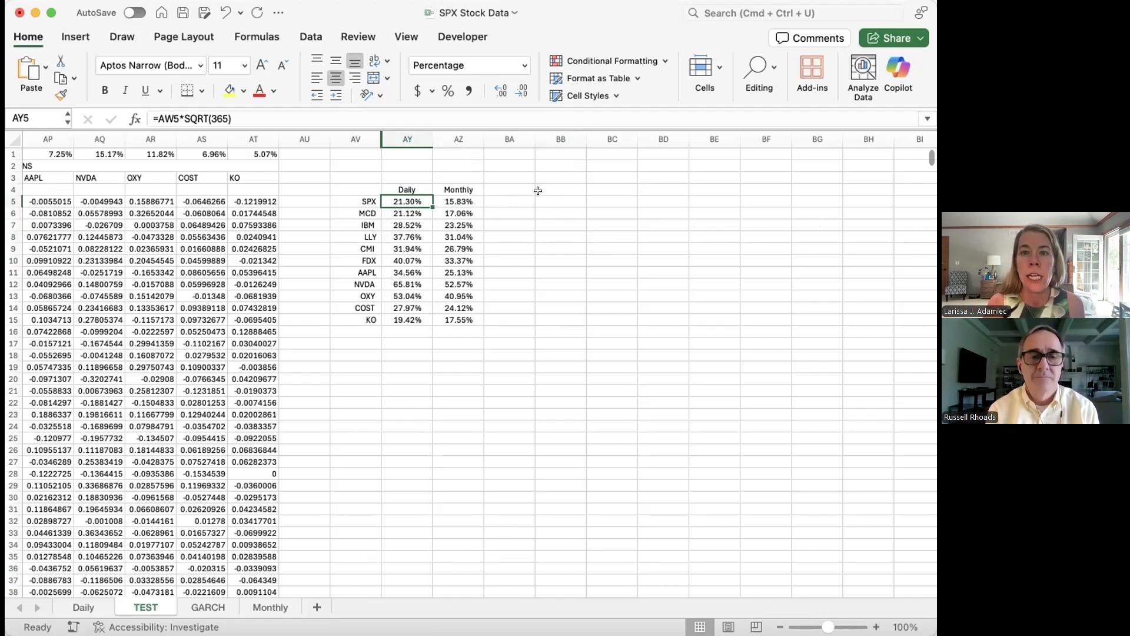
pyautogui.moveTo(531, 145); pyautogui.dragTo(493, 145)
pyautogui.click(512, 199)
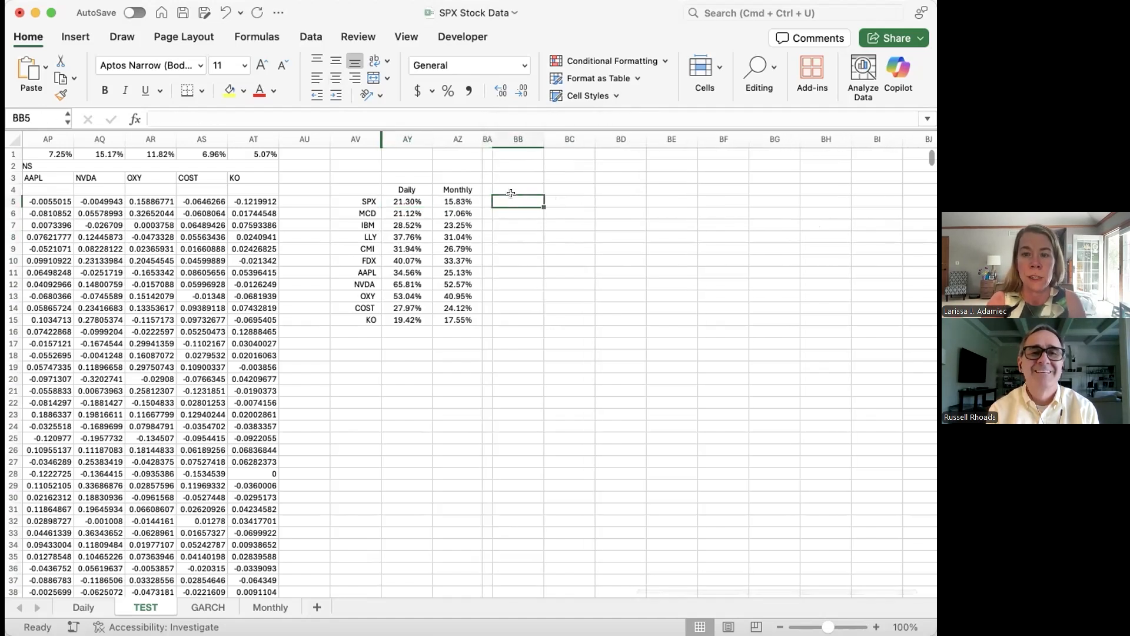
pyautogui.write('=(')
pyautogui.press('Left')
pyautogui.press('Left')
pyautogui.press('Left')
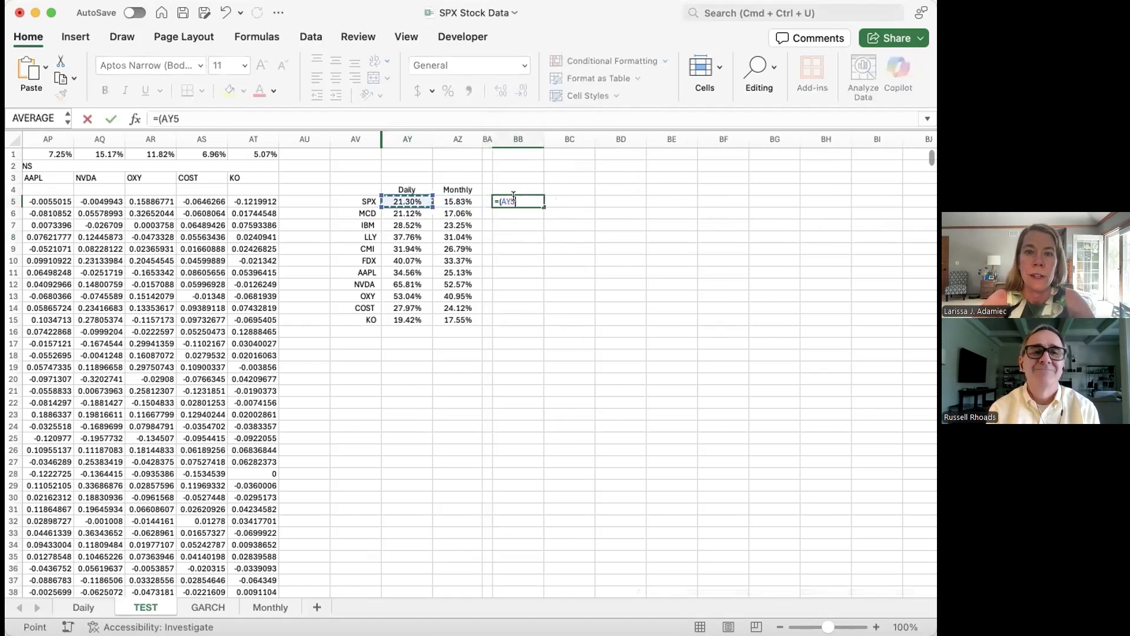
pyautogui.write('-')
pyautogui.press('Left')
pyautogui.press('Left')
pyautogui.write(')/')
pyautogui.press('Left')
pyautogui.press('Left')
pyautogui.press('Return')
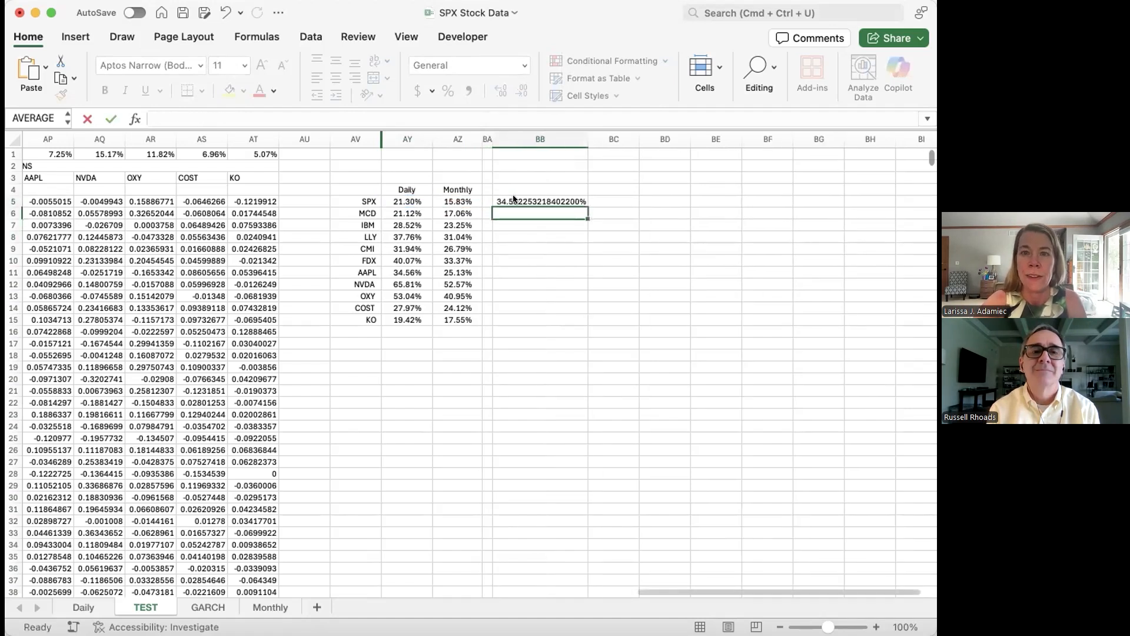
# Step: Reduce the percentage in BB5 to two decimals and center it
pyautogui.click(538, 199)
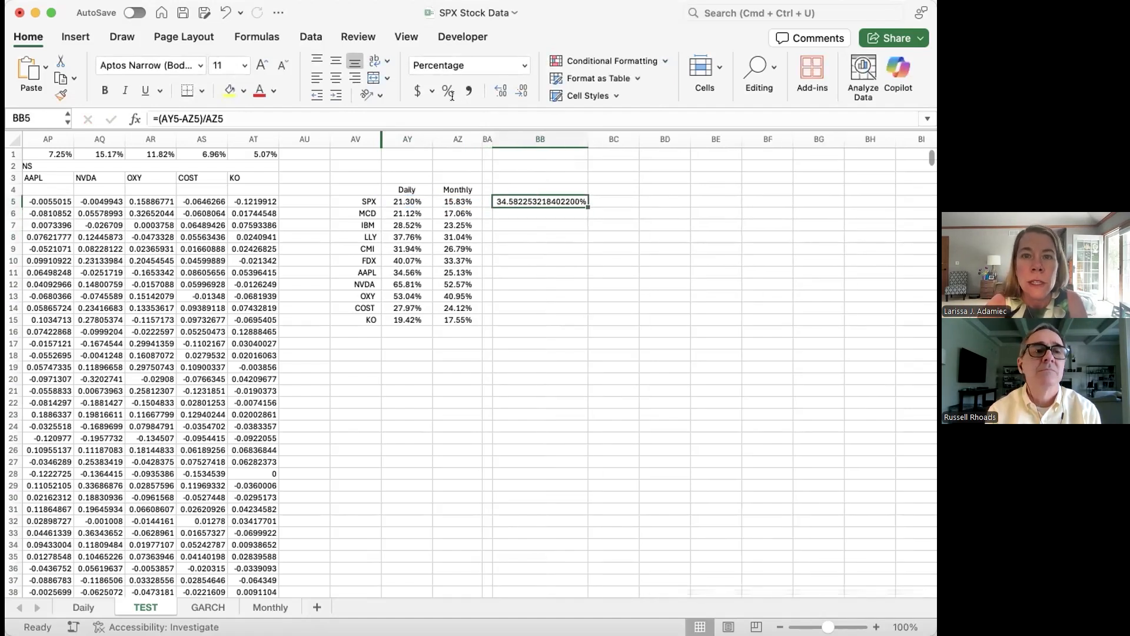
pyautogui.click(519, 93)
pyautogui.click(518, 92)
pyautogui.click(518, 92)
pyautogui.click(519, 93)
pyautogui.click(518, 92)
pyautogui.click(519, 92)
pyautogui.click(518, 92)
pyautogui.click(519, 93)
pyautogui.click(519, 92)
pyautogui.click(519, 92)
pyautogui.click(519, 92)
pyautogui.click(519, 92)
pyautogui.click(519, 92)
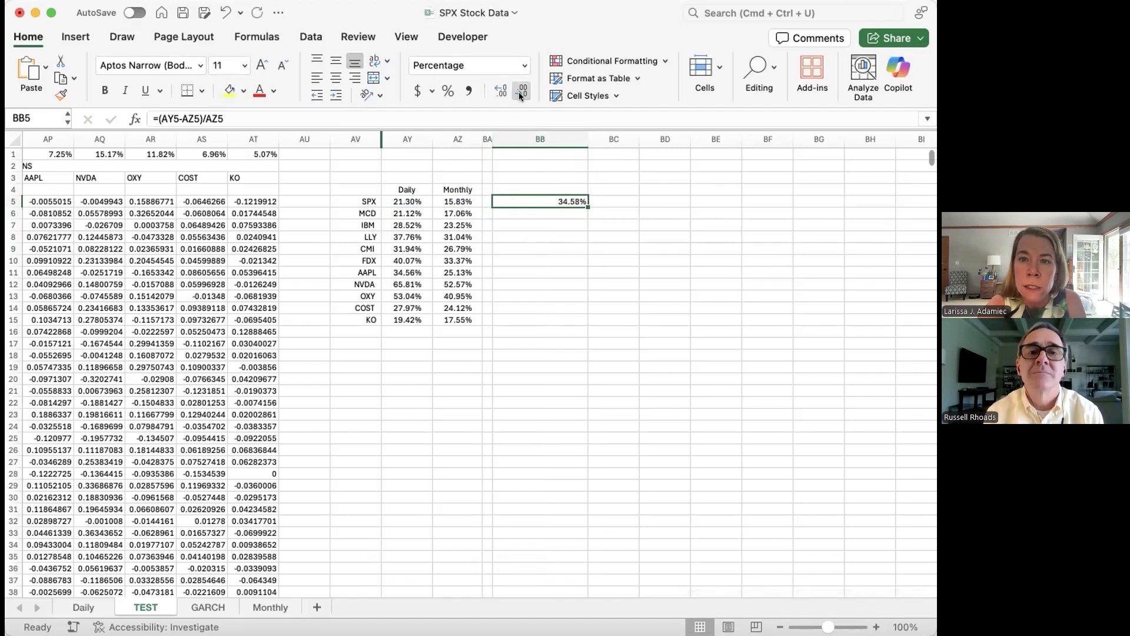
pyautogui.click(332, 75)
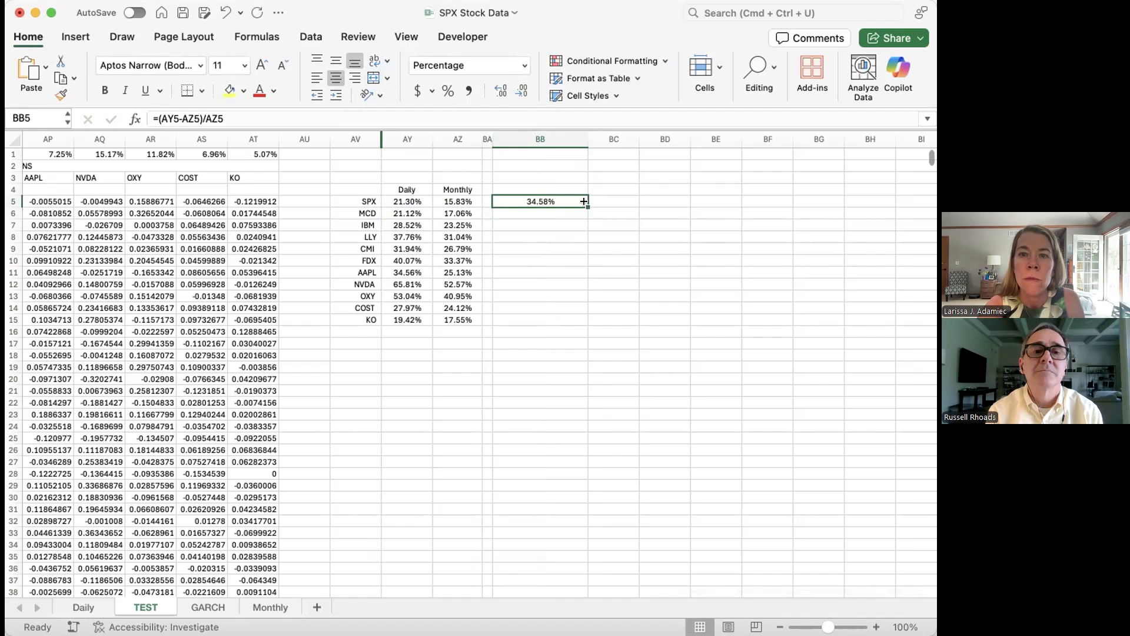
# Step: Fill the percentage difference formula from BB5 down through BB15
pyautogui.moveTo(584, 201); pyautogui.dragTo(576, 314)
pyautogui.click(703, 258)
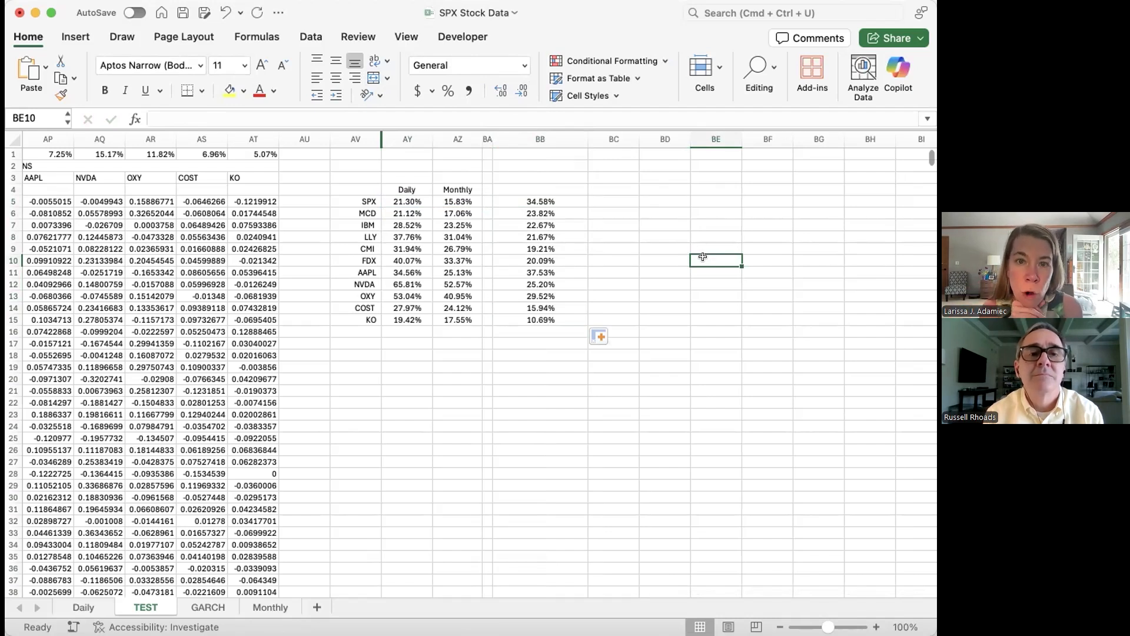
pyautogui.click(563, 198)
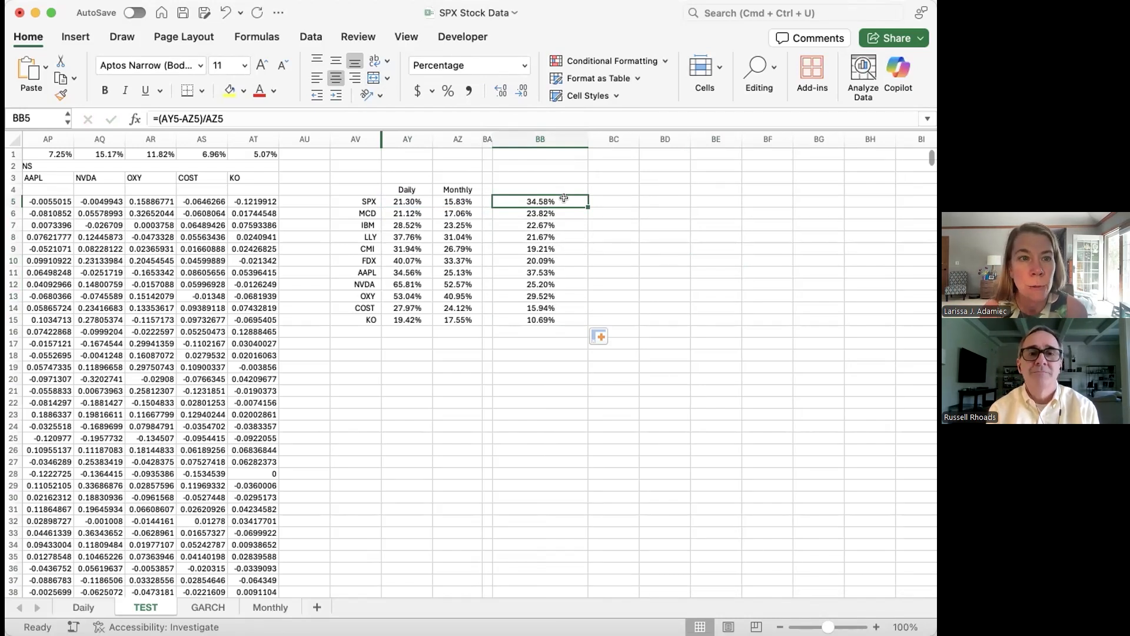
# Step: Review the percentage differences down column BB from SPX to AAPL and the annualized daily figure for KO in AY15
pyautogui.press('Down')
pyautogui.press('Down')
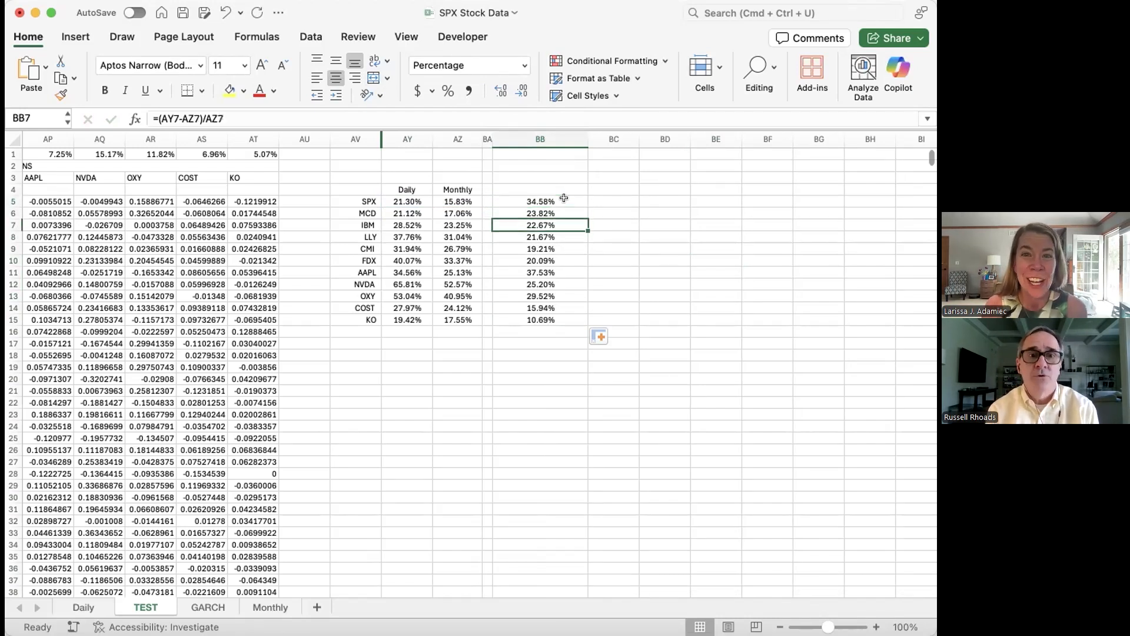
pyautogui.press('Up')
pyautogui.press('Up')
pyautogui.press('Down')
pyautogui.press('Down')
pyautogui.press('Down')
pyautogui.press('Down')
pyautogui.press('Down')
pyautogui.press('Down')
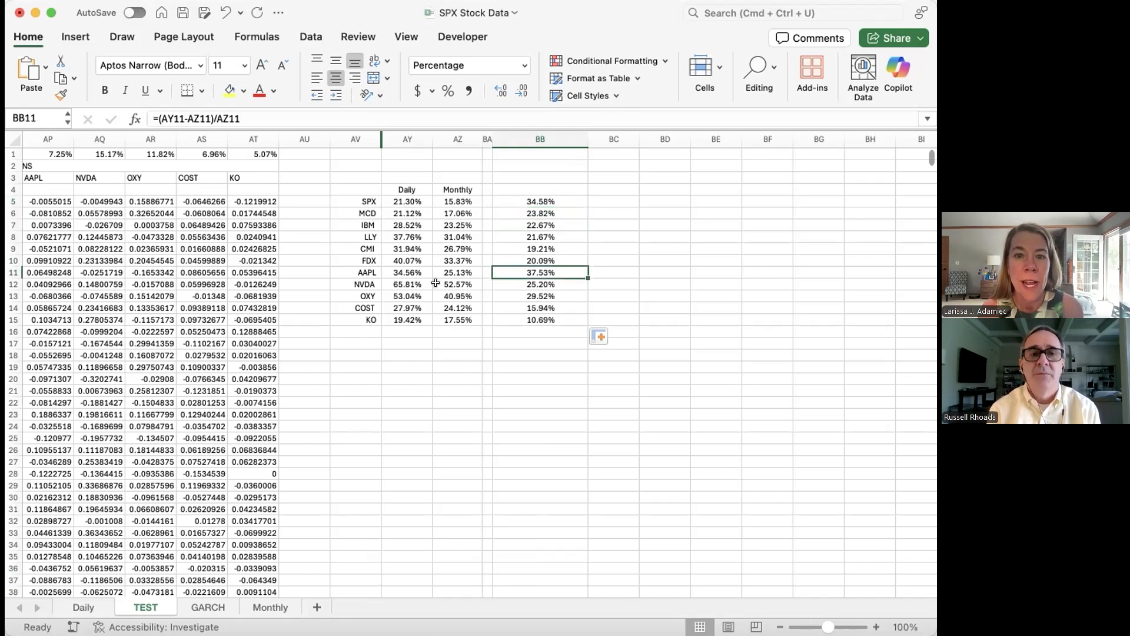
pyautogui.click(405, 317)
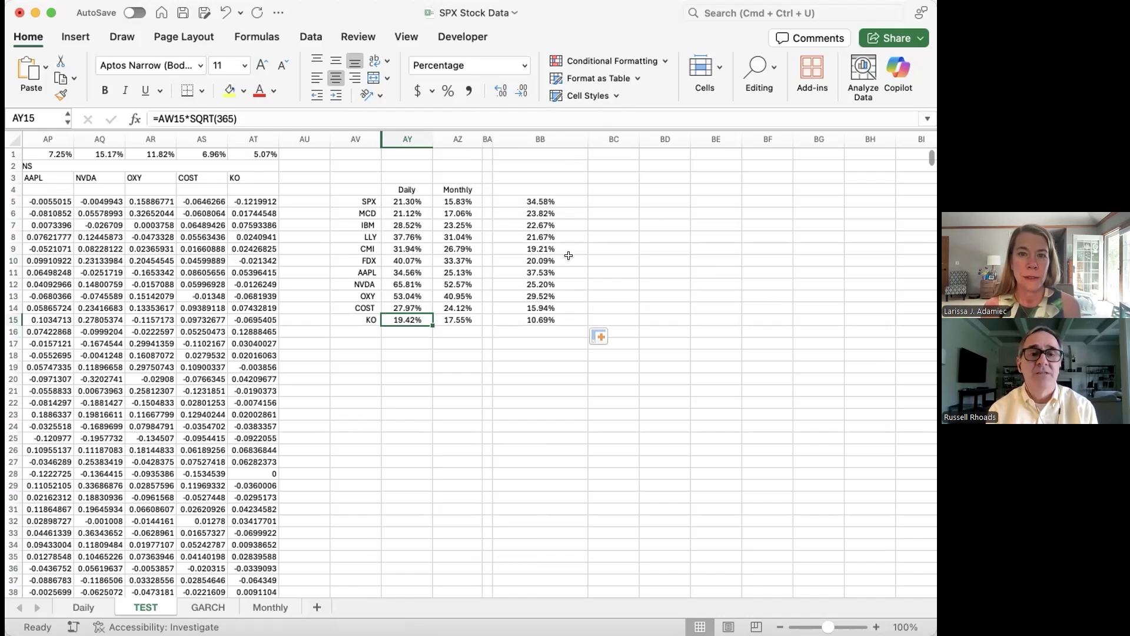
# Step: Bold the NVDA, FDX and OXY tickers with their daily and monthly percentages in columns AV to AZ of the summary table
pyautogui.moveTo(353, 283); pyautogui.dragTo(443, 280)
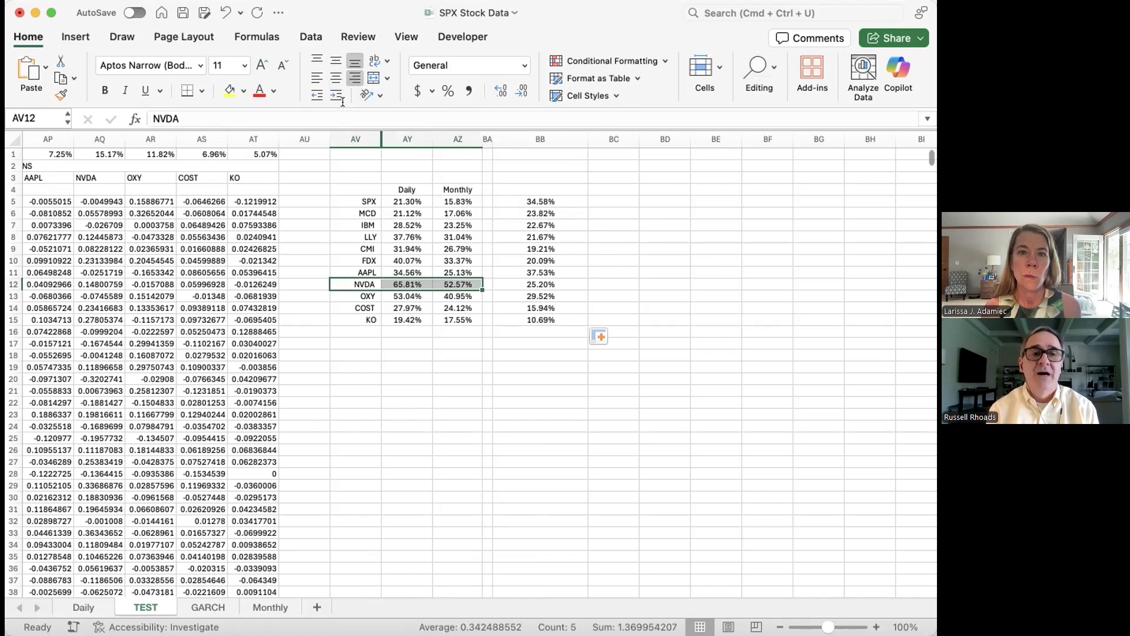
pyautogui.click(103, 89)
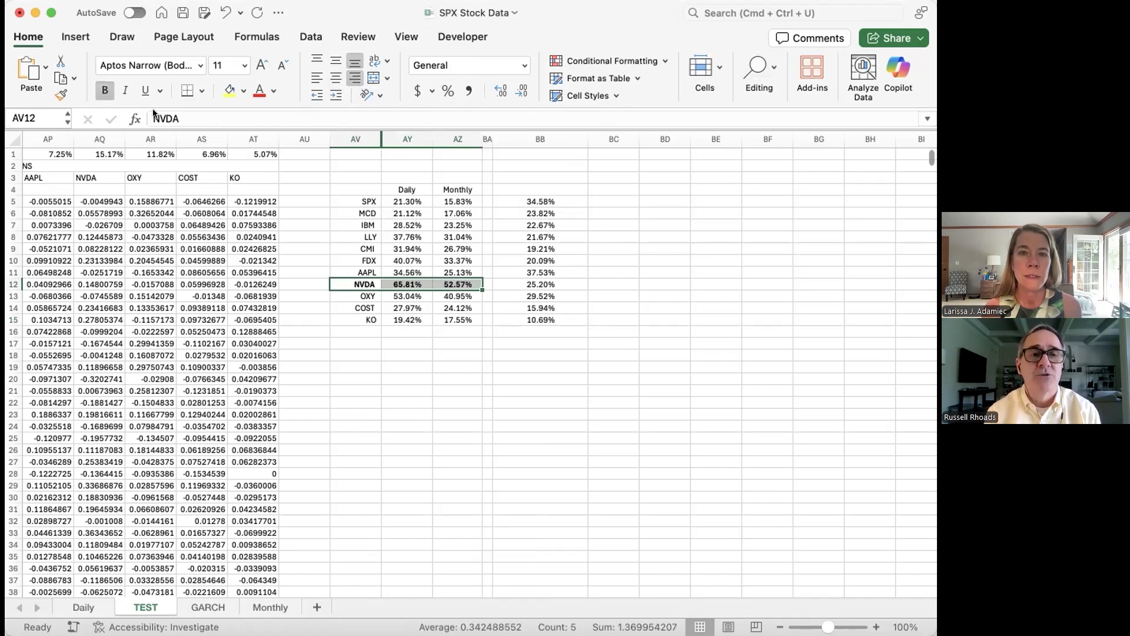
pyautogui.click(353, 261)
pyautogui.moveTo(408, 262); pyautogui.dragTo(458, 261)
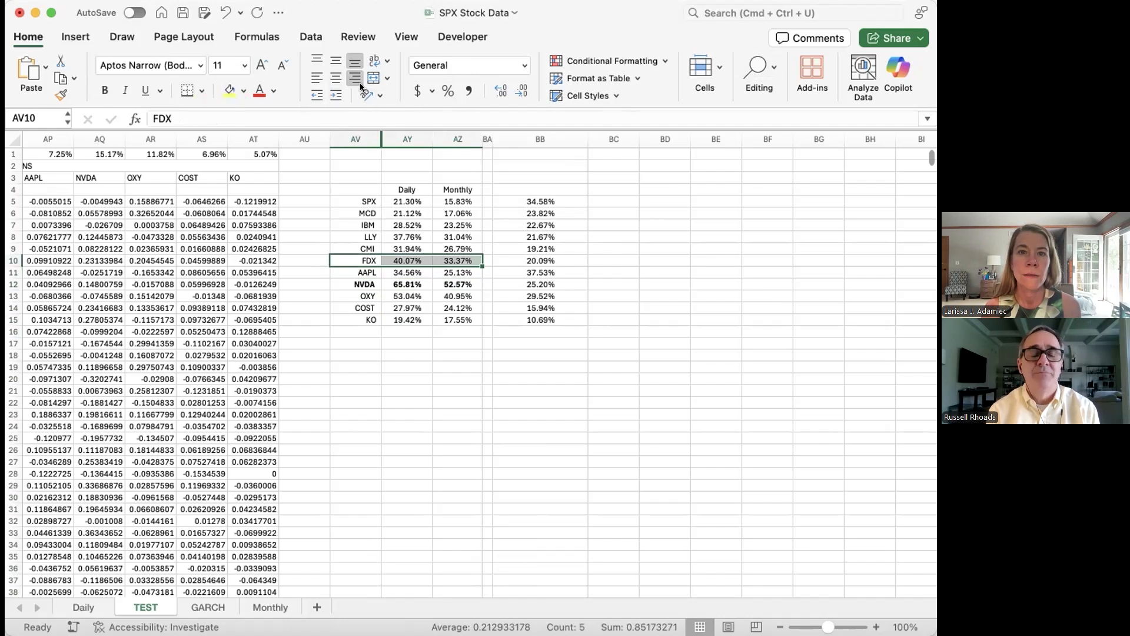
pyautogui.click(103, 91)
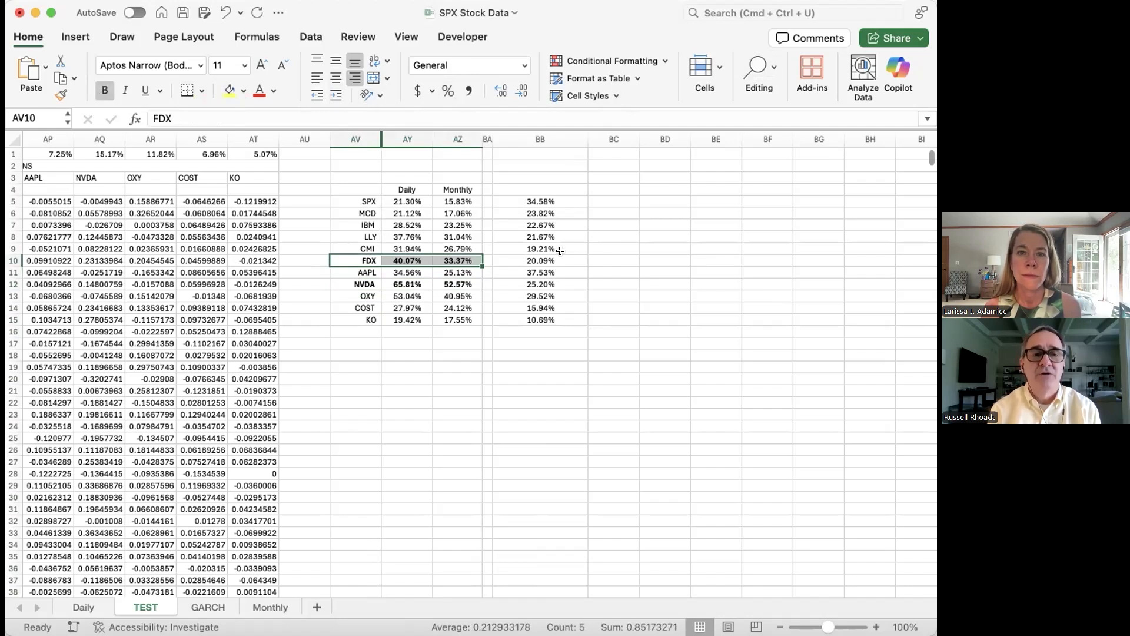
pyautogui.click(612, 282)
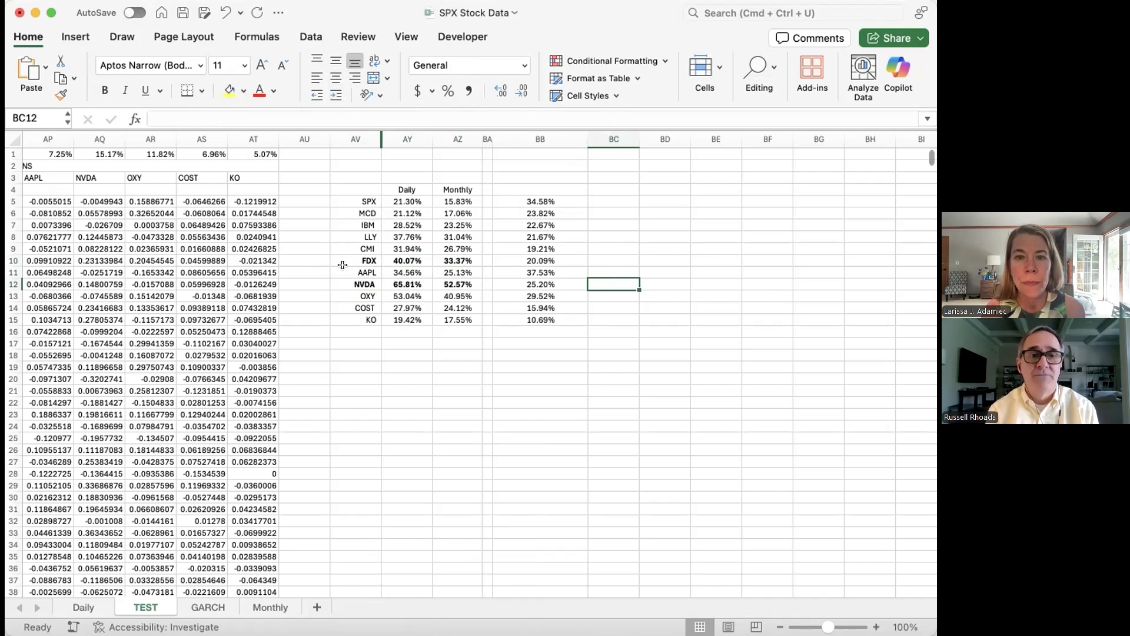
pyautogui.moveTo(353, 296); pyautogui.dragTo(459, 296)
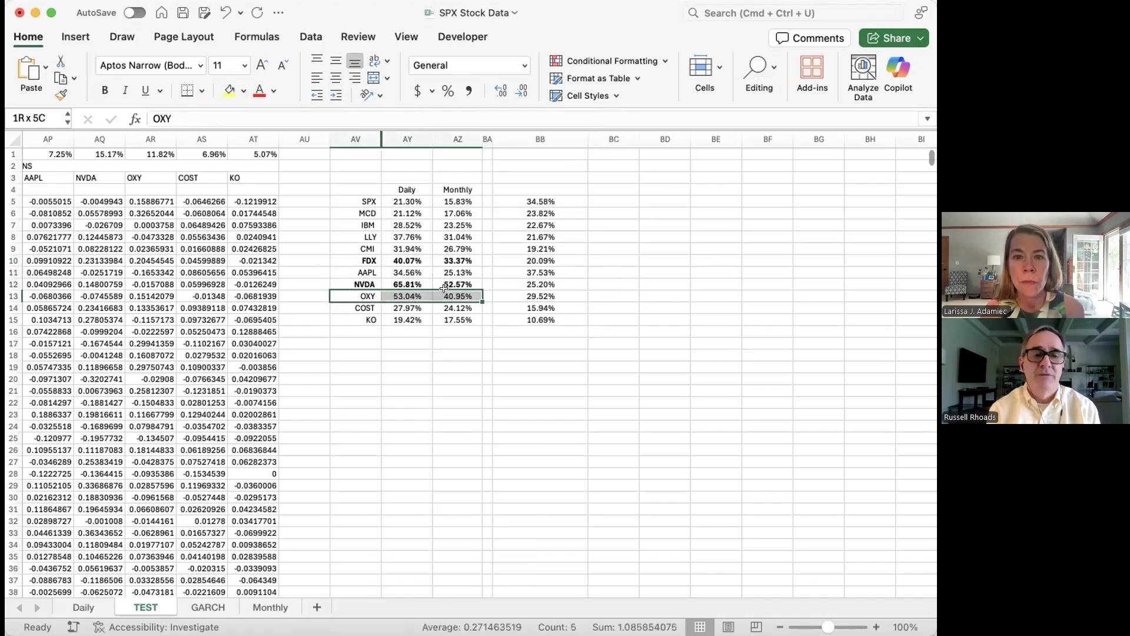
pyautogui.click(105, 91)
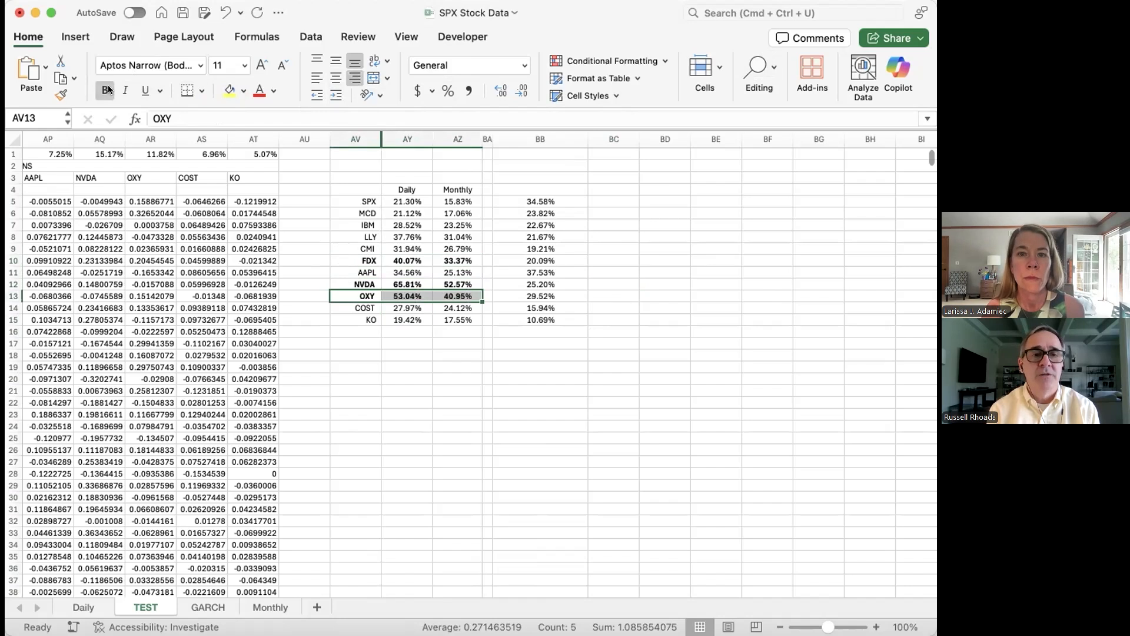
pyautogui.click(608, 200)
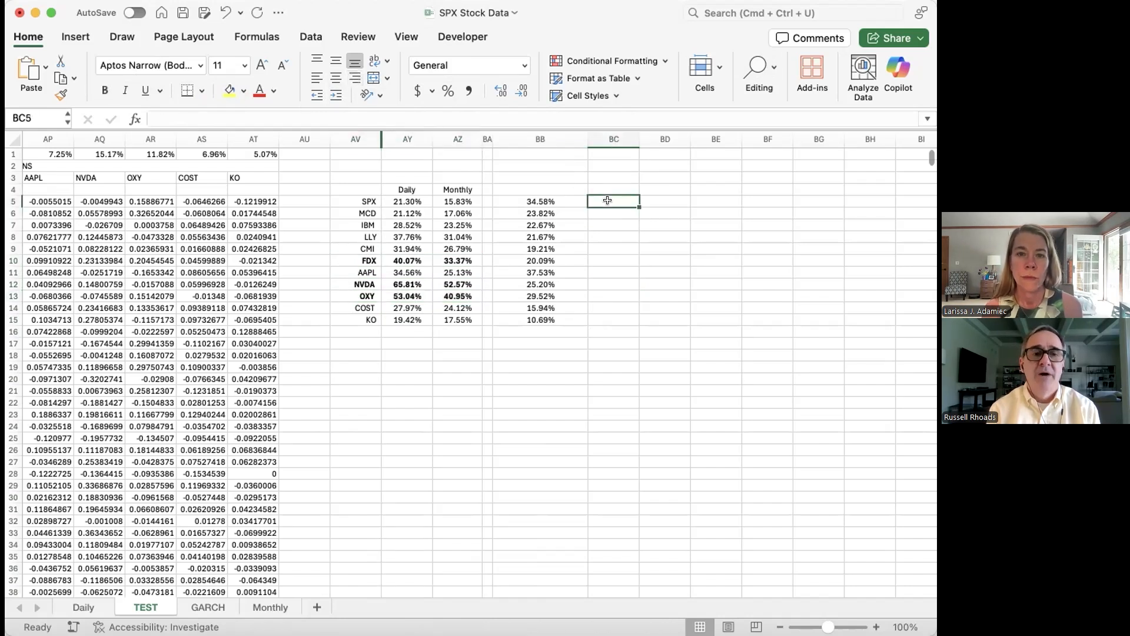